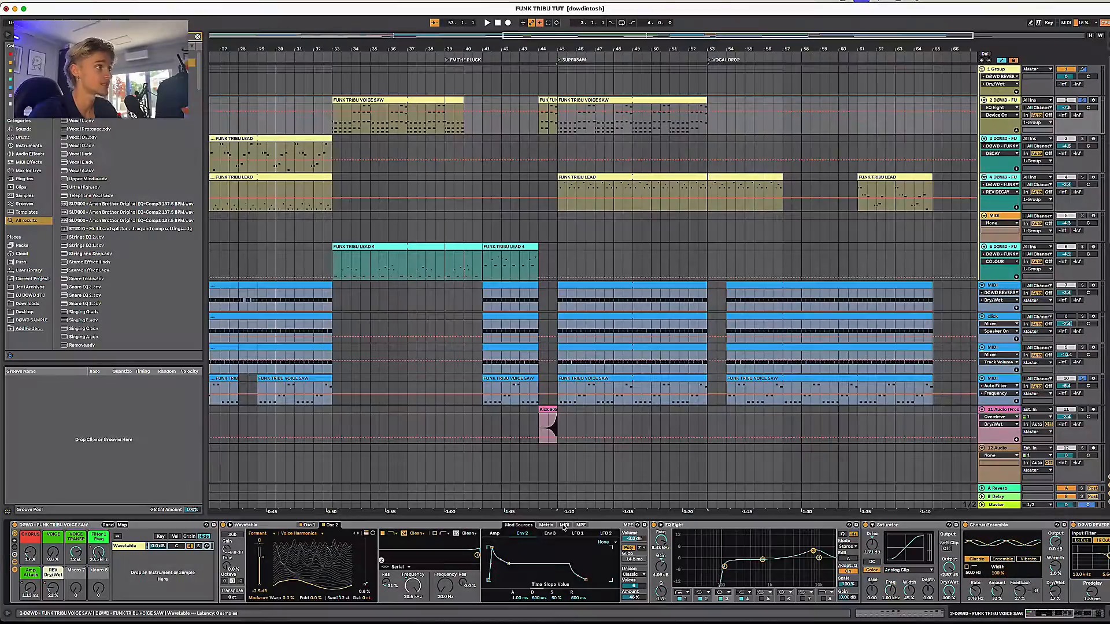
- Try raising the Vel amount for Osc 2 Pos to 100 in Wavetable's MIDI modulation matrix during playback, and lower it again
left_click(564, 525)
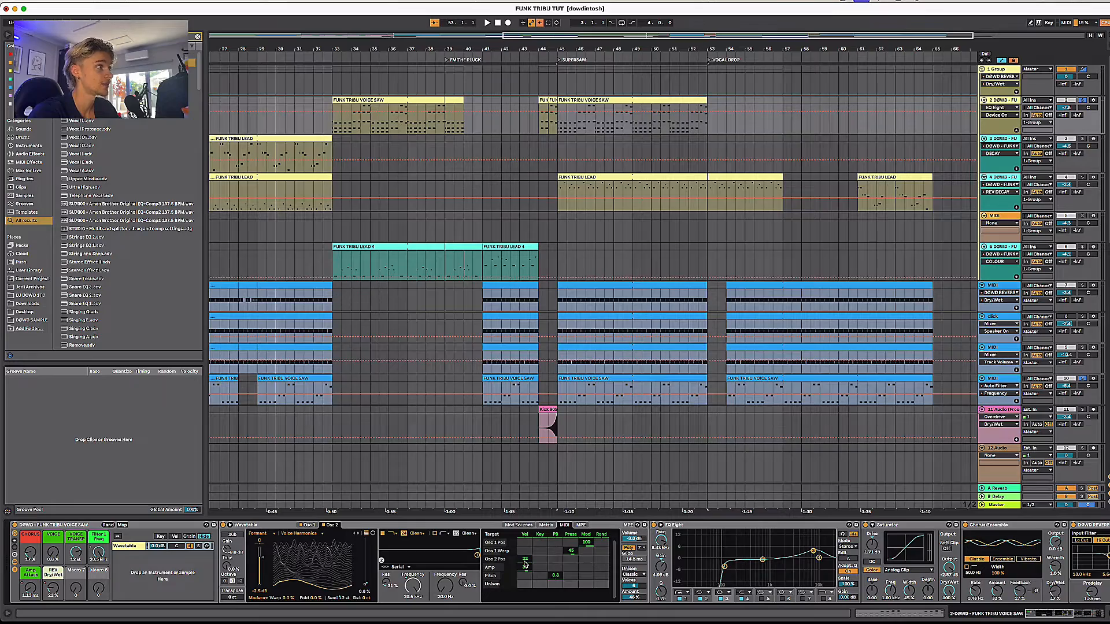
left_click_drag(525, 562, 524, 518)
key("space")
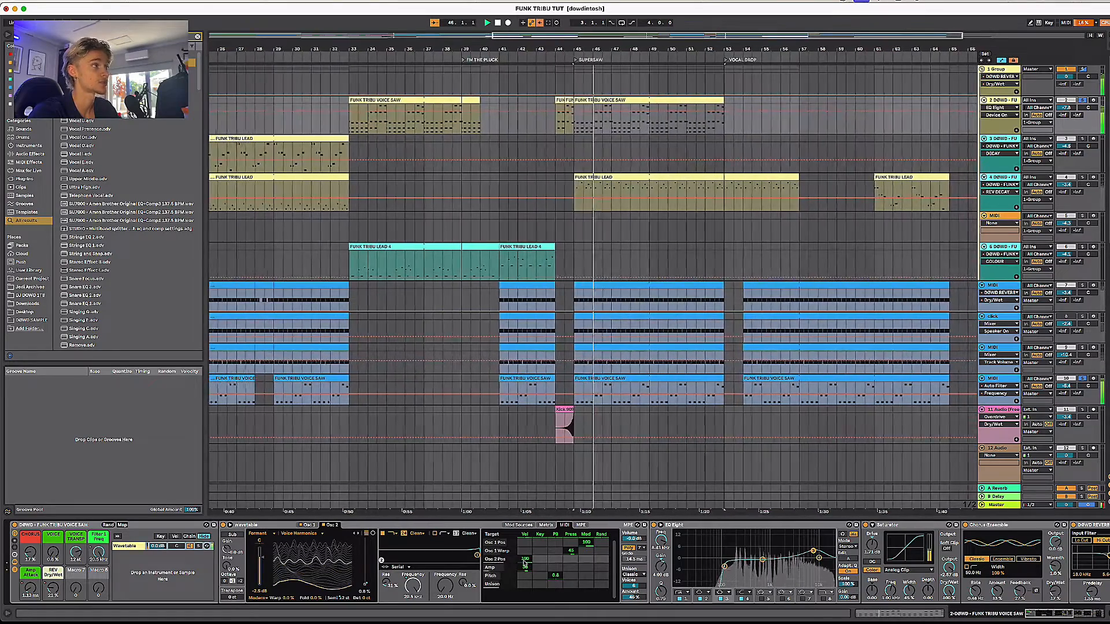
left_click_drag(524, 562, 525, 590)
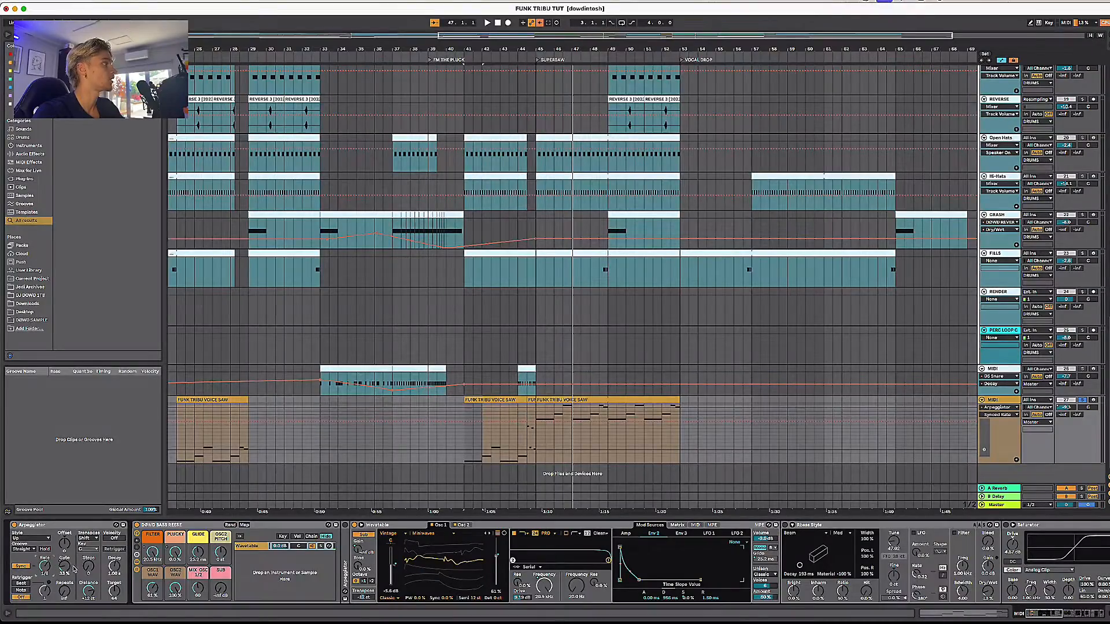
- Show the Arpeggiator's Gate automation on the orange MIDI track and play the passage leading into the SUPERSAW marker
left_click(65, 567)
key("space")
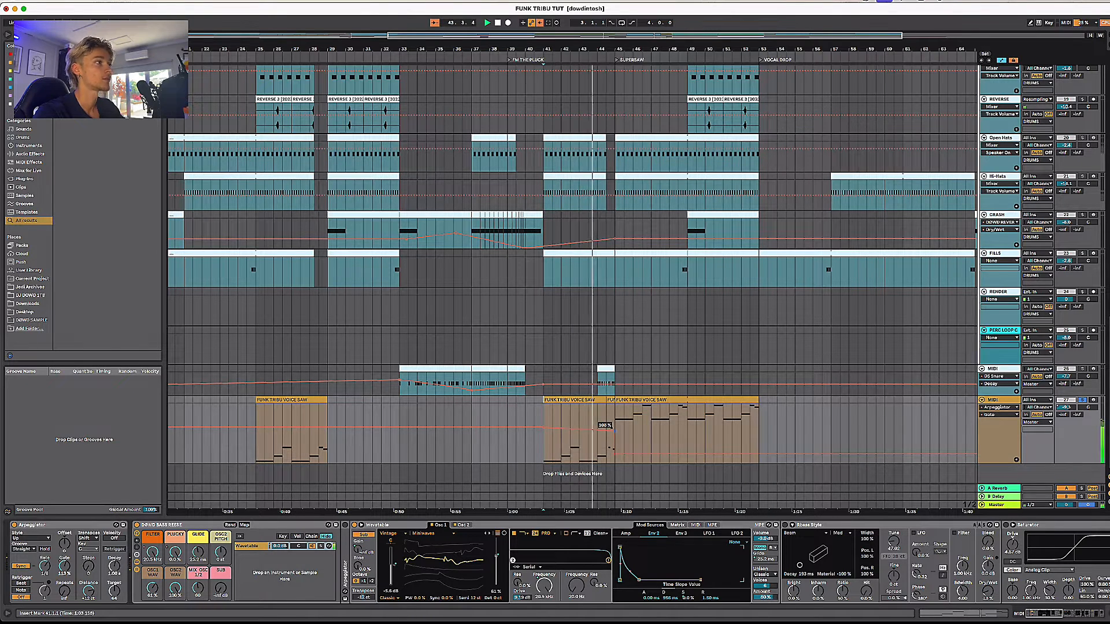
scroll(608, 443, "up", 5)
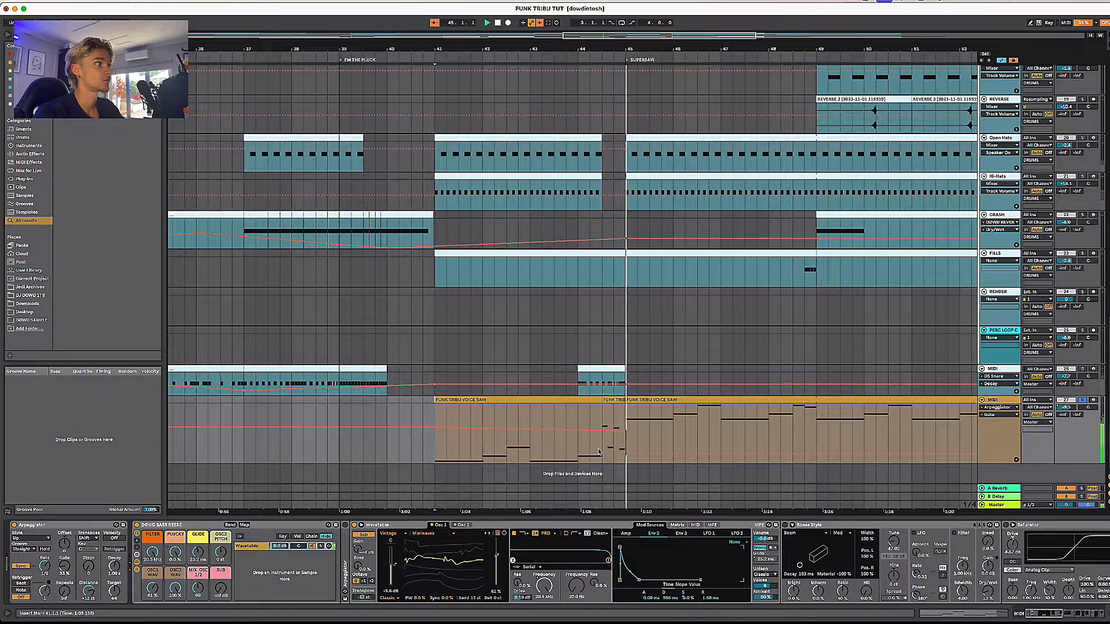
scroll(613, 446, "down", 2)
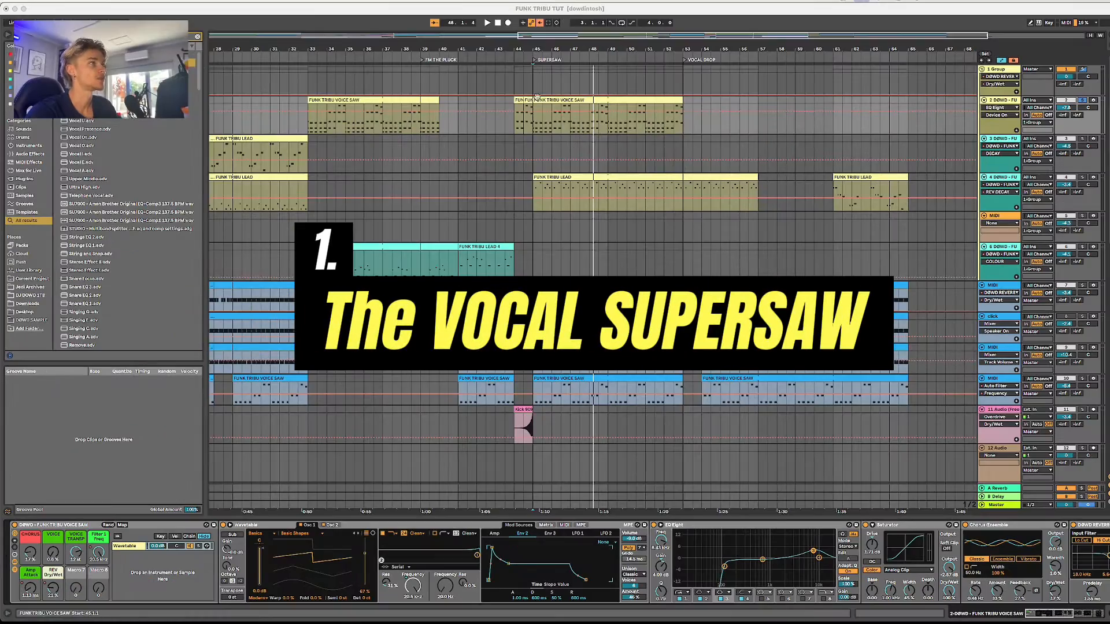
- Play the arrangement from the SUPERSAW marker and open the notes of the yellow FUNK TRIBU VOICE SAW clip there
left_click(537, 97)
key("space")
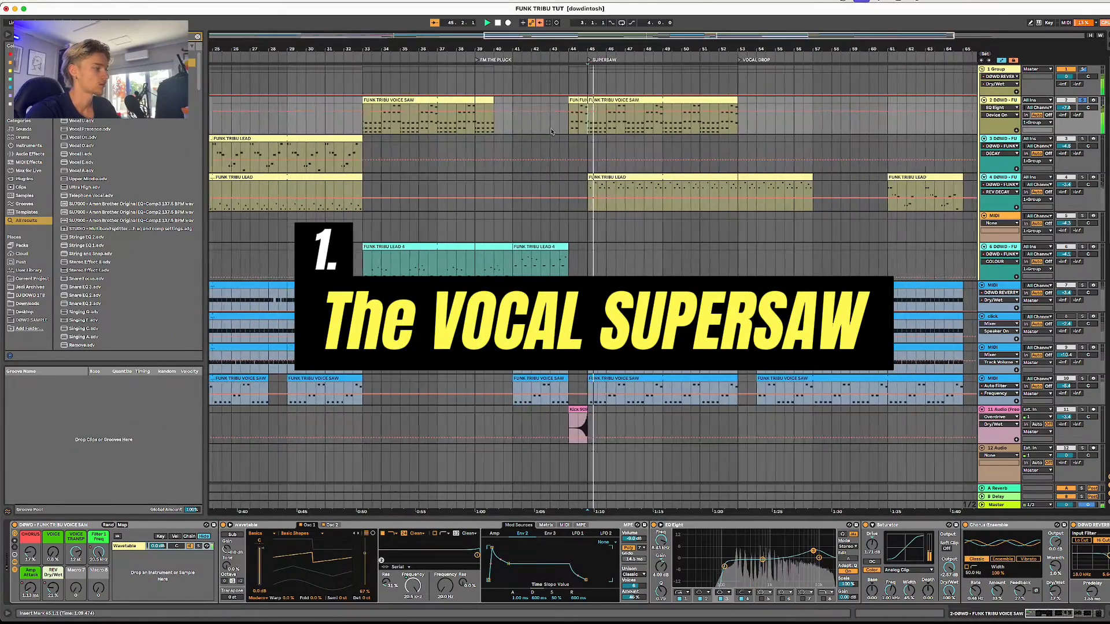
double_click(638, 99)
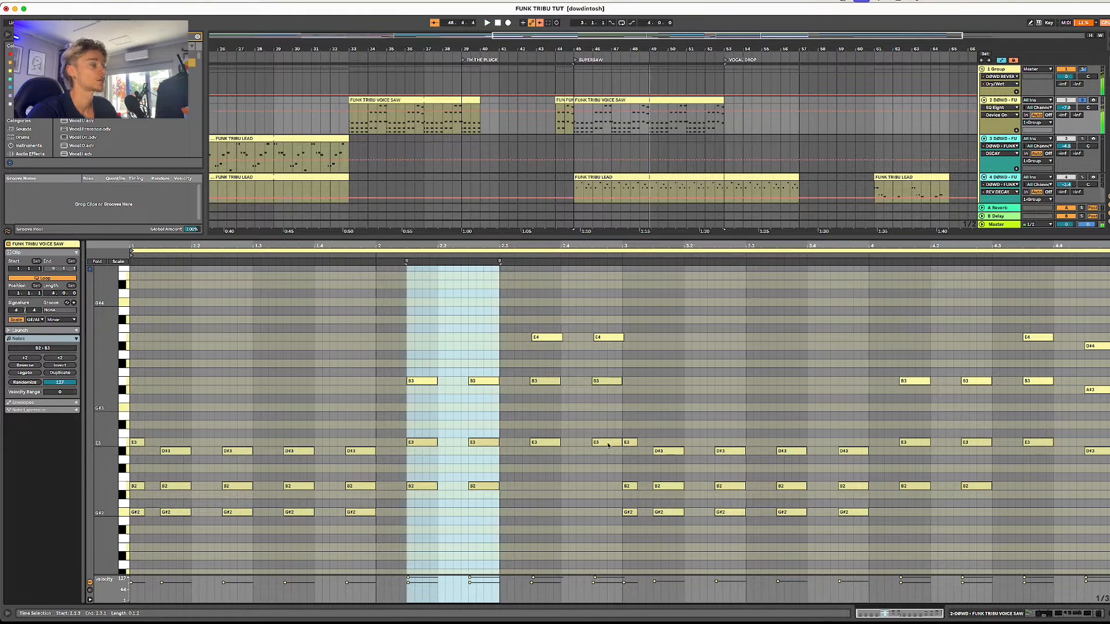
- Audition individual chord notes across the voice saw clip, including G#2, B2, E3 and D#3
left_click(154, 437)
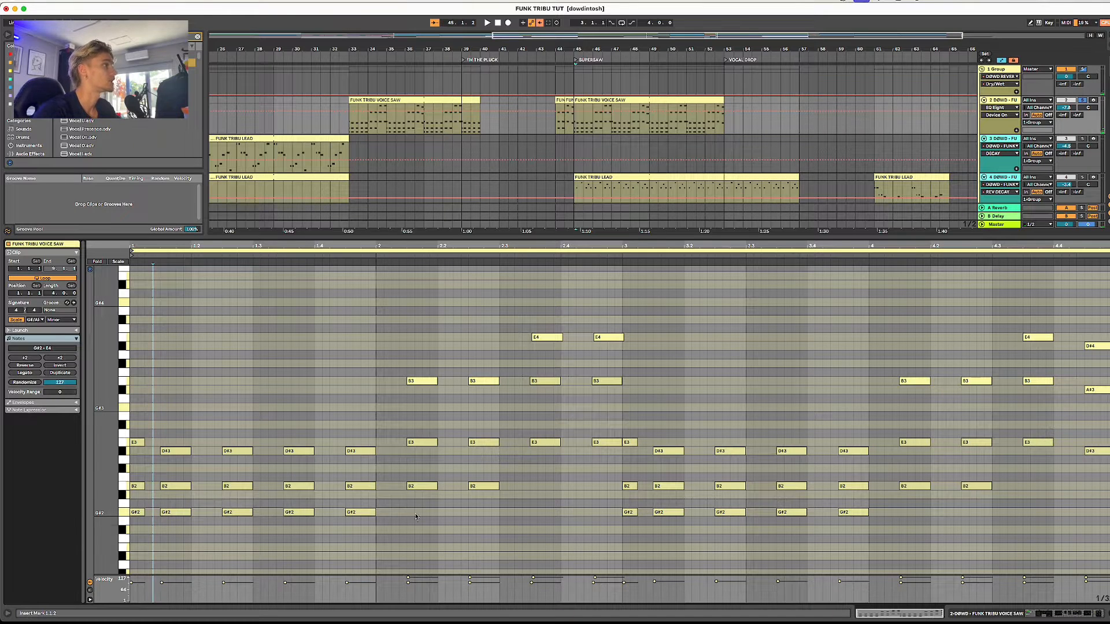
left_click(136, 512)
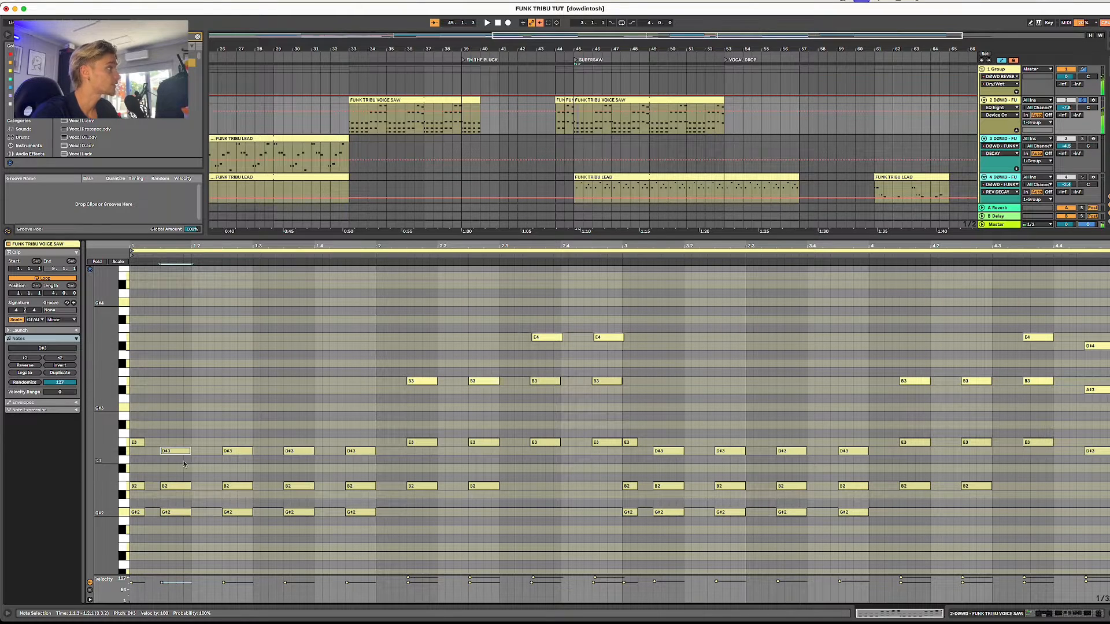
left_click(164, 534)
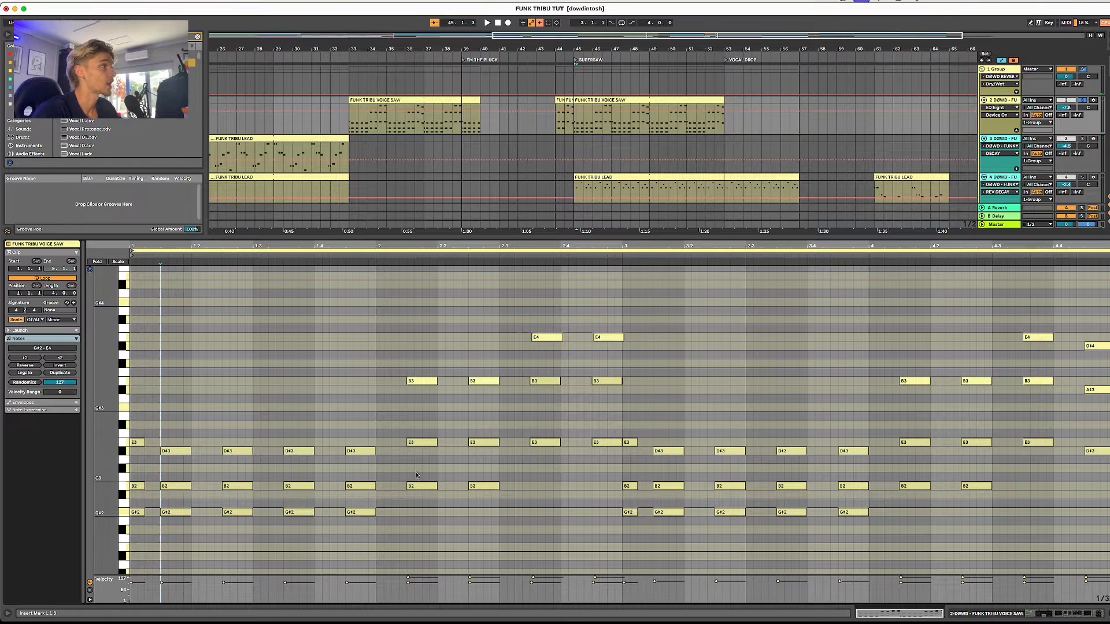
left_click(175, 512)
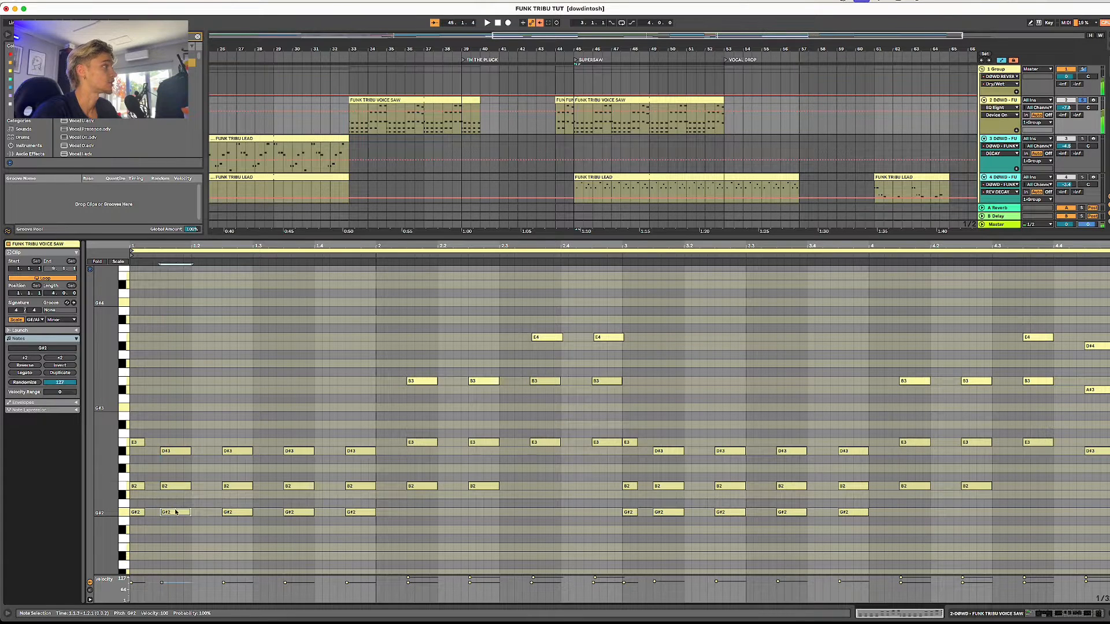
left_click(410, 486)
left_click(557, 442)
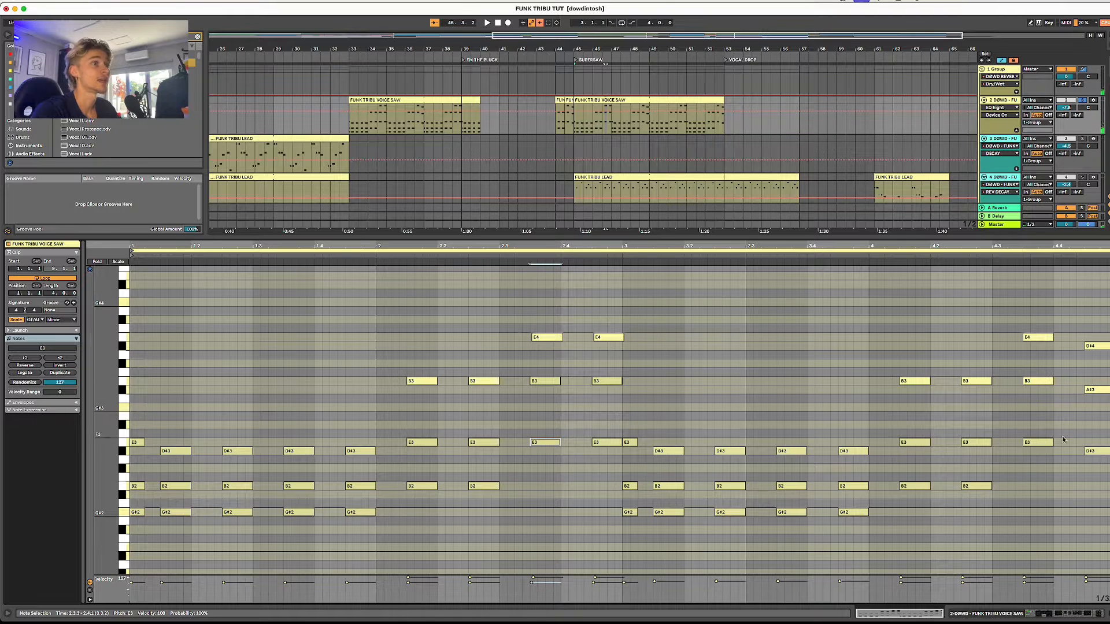
left_click(1096, 450)
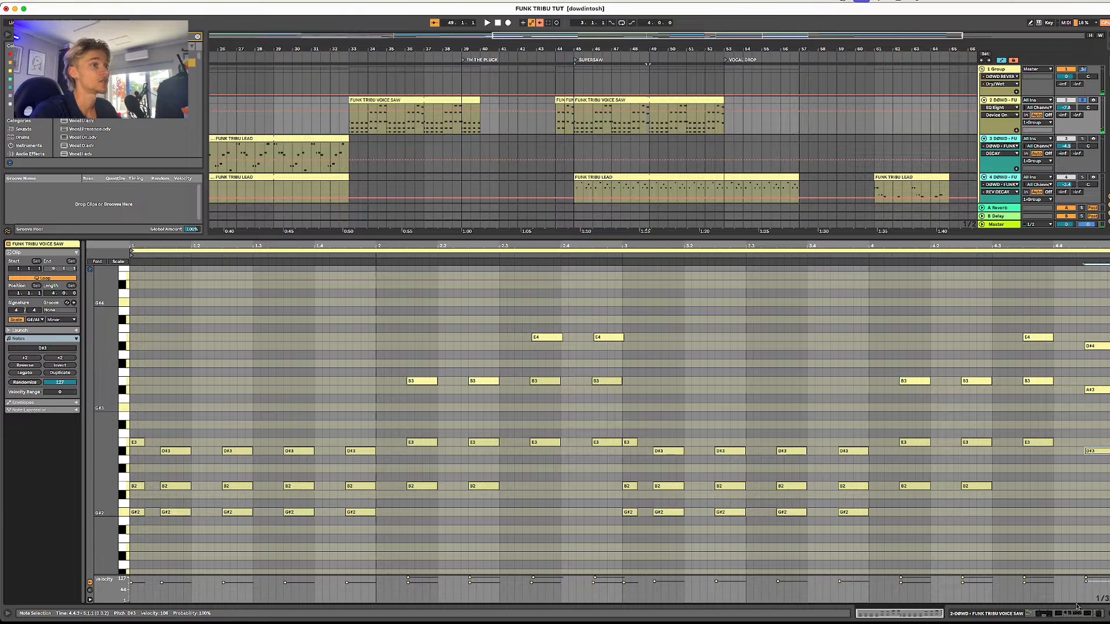
- Open the blue bass track's FUNK TRIBU VOICE SAW clip at the SUPERSAW marker to compare its notes, and toggle that track's solo
left_click(1073, 614)
double_click(620, 387)
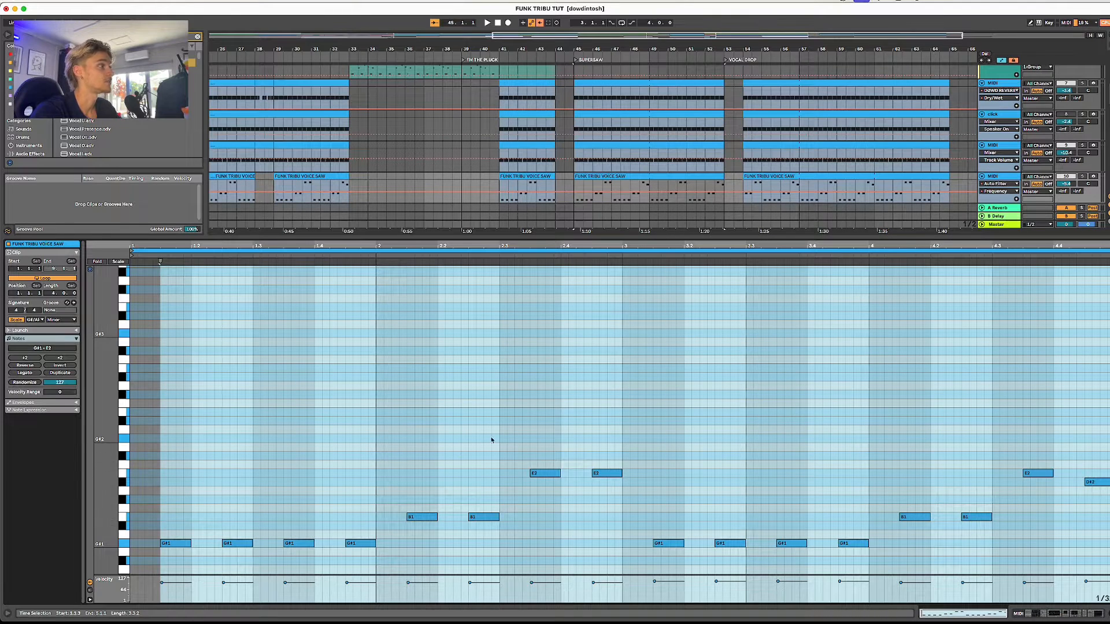
left_click(1084, 177)
scroll(840, 124, "up", 6)
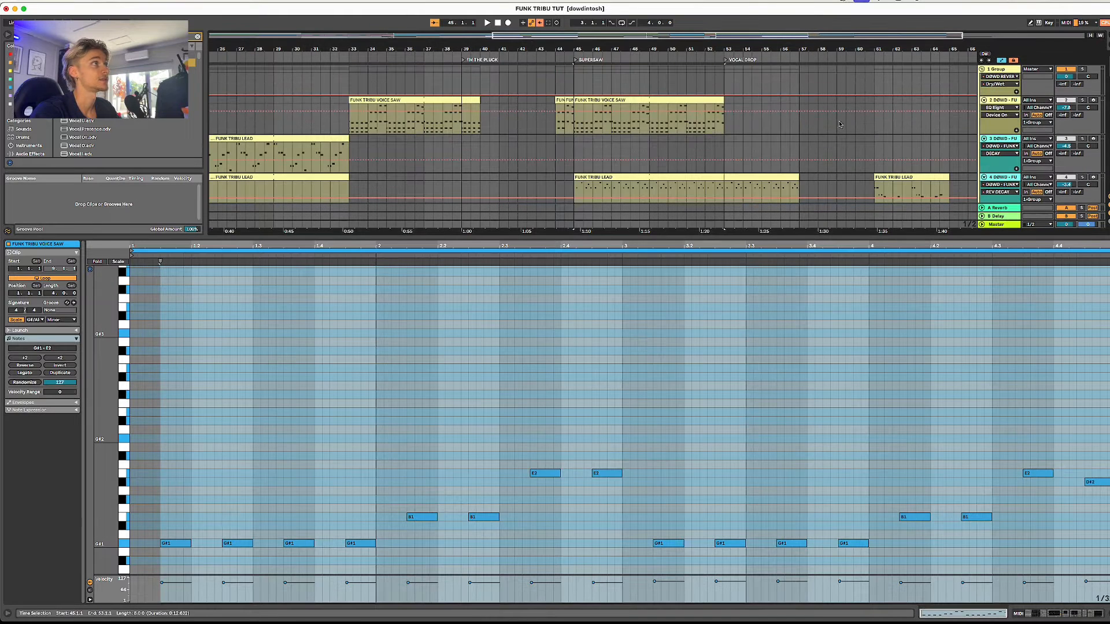
- Solo the yellow FUNK TRIBU VOICE SAW track, listen to it, and show Oscillator 2 in its Wavetable device
left_click(1009, 100)
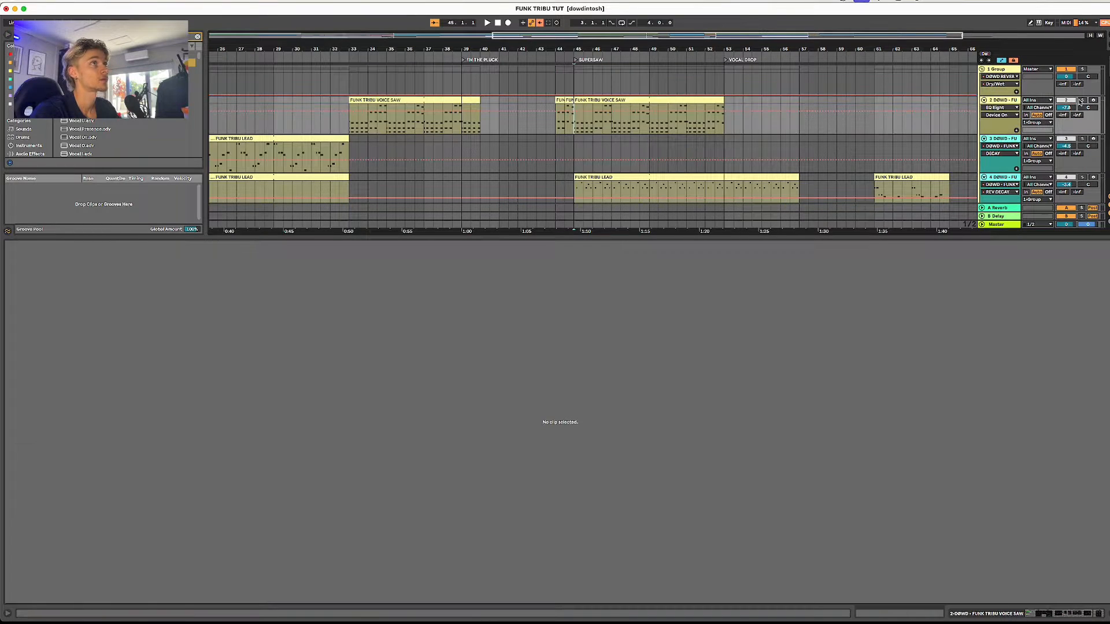
left_click(1080, 100)
key("space")
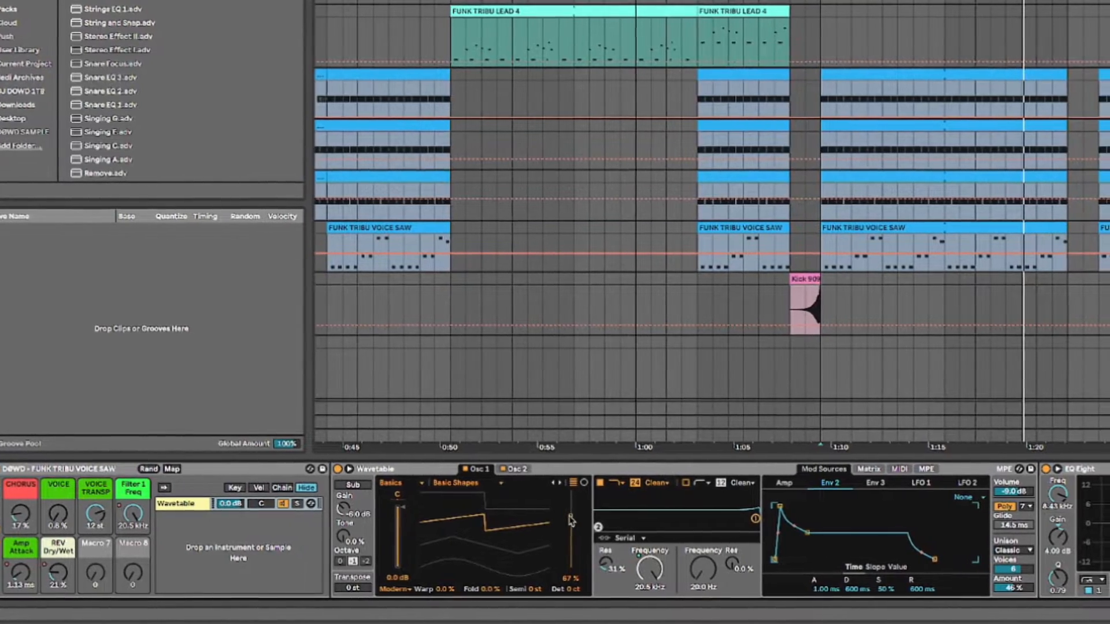
left_click(514, 469)
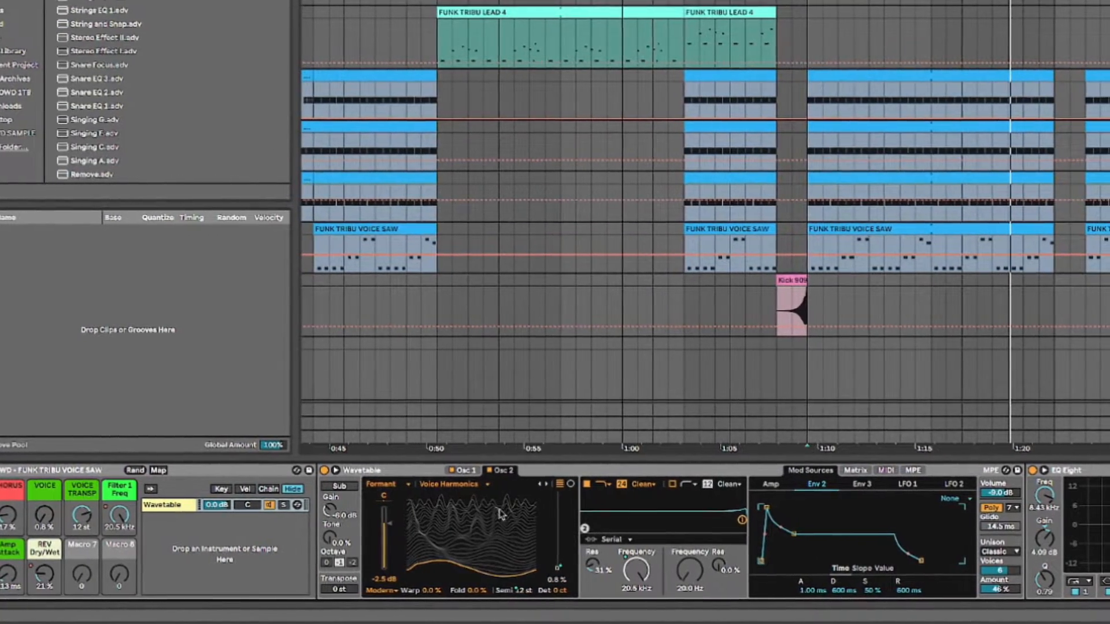
key("space")
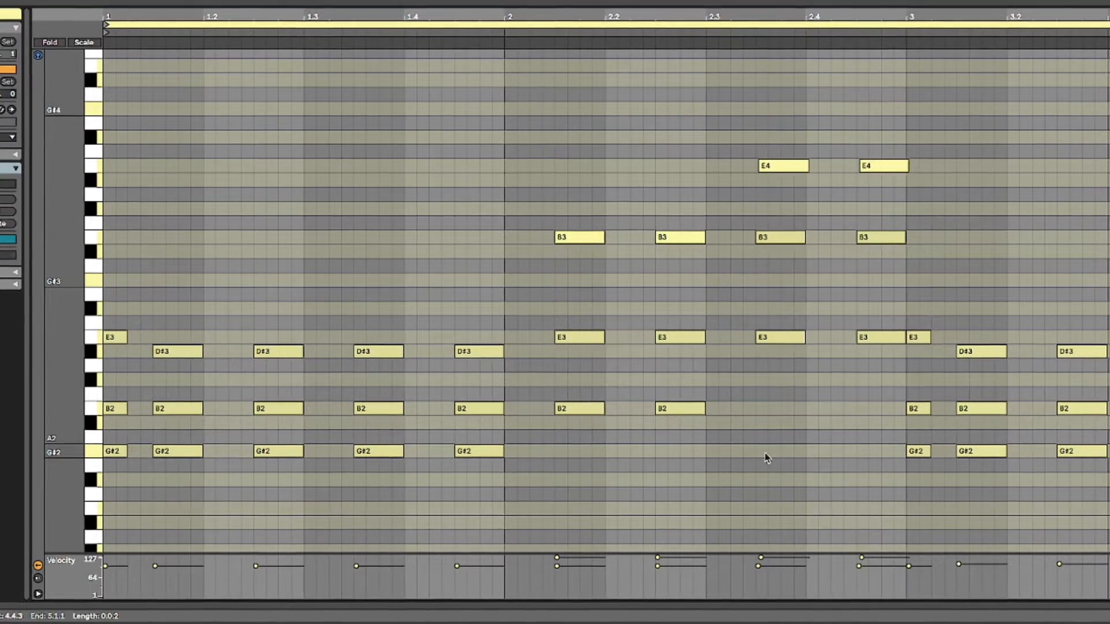
- Inspect the velocity of the upper B3 note in the second bar and select the E4 notes beside it
left_click(575, 237)
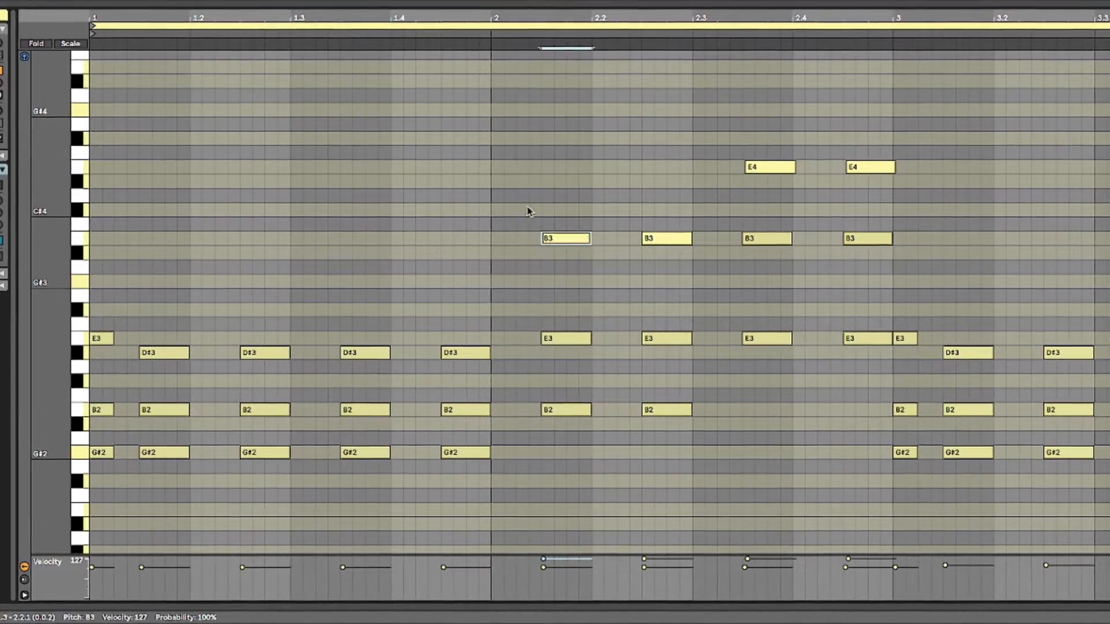
left_click_drag(748, 122, 844, 176)
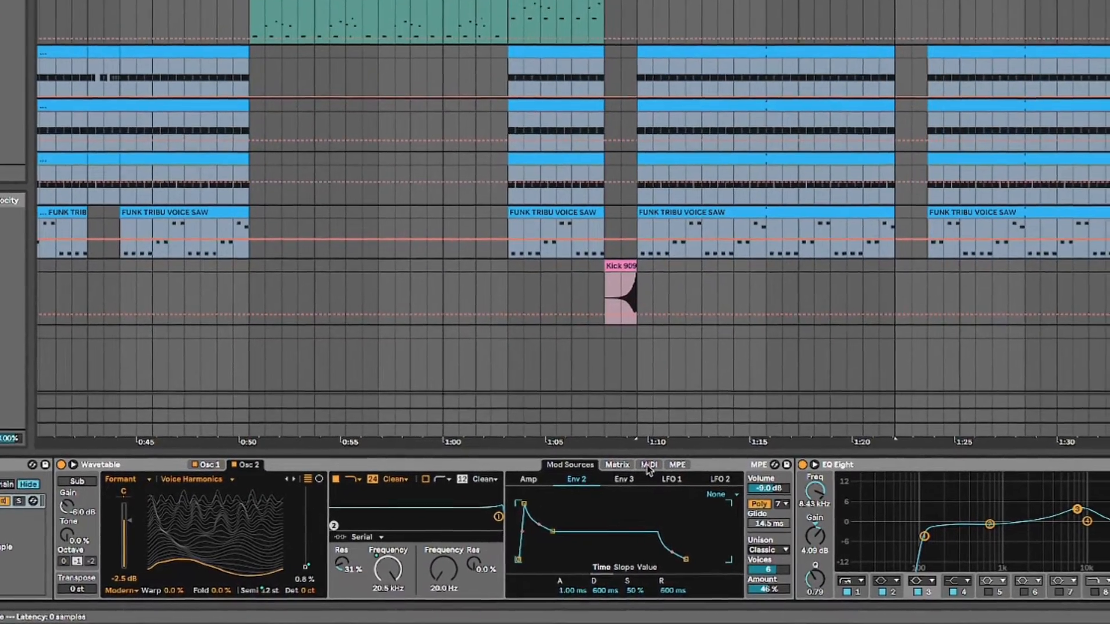
- In Wavetable's MIDI modulation matrix, audition the Vel amount for Osc 2 Pos at 95, and set it to 33
left_click(726, 474)
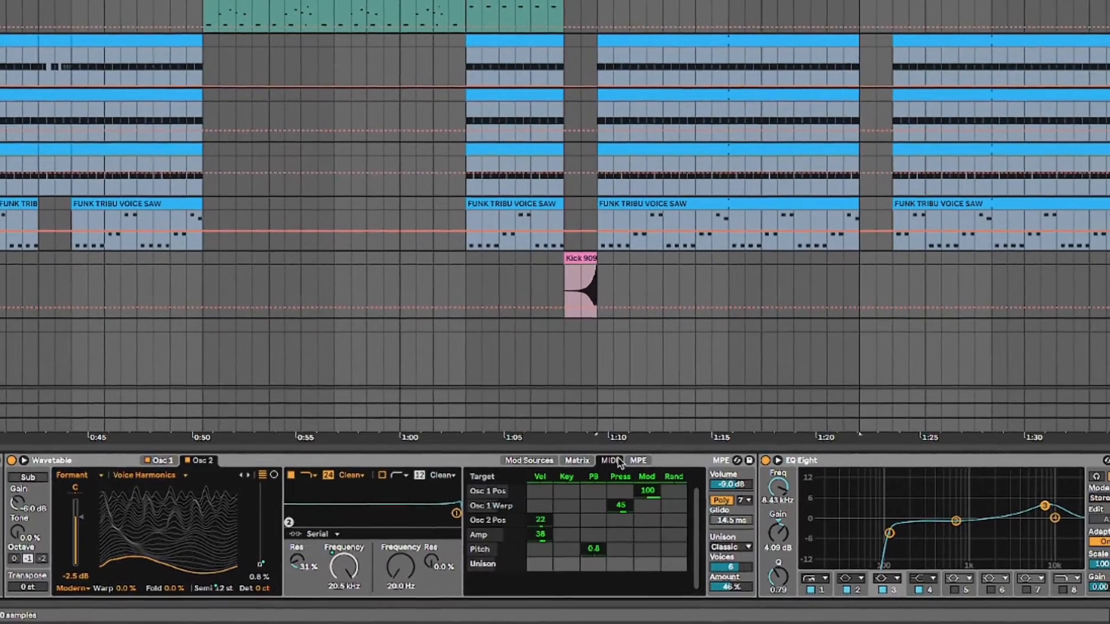
left_click_drag(531, 523, 530, 463)
key("space")
mouse_move(531, 521)
left_mouse_down()
mouse_move(530, 572)
mouse_move(531, 506)
mouse_move(518, 513)
left_mouse_up()
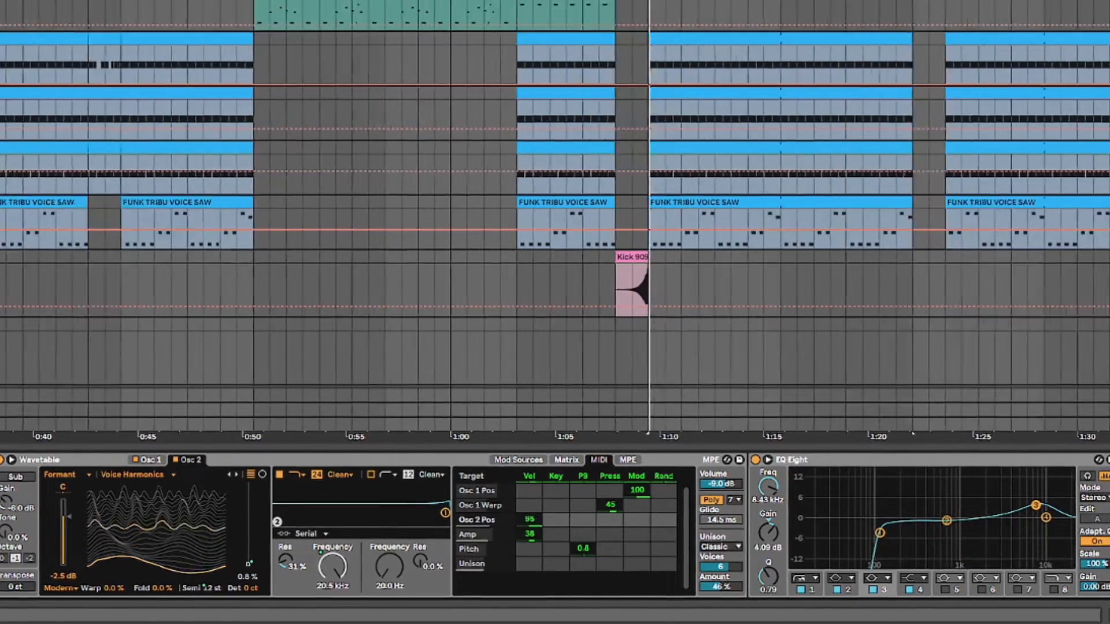
left_click_drag(528, 519, 529, 524)
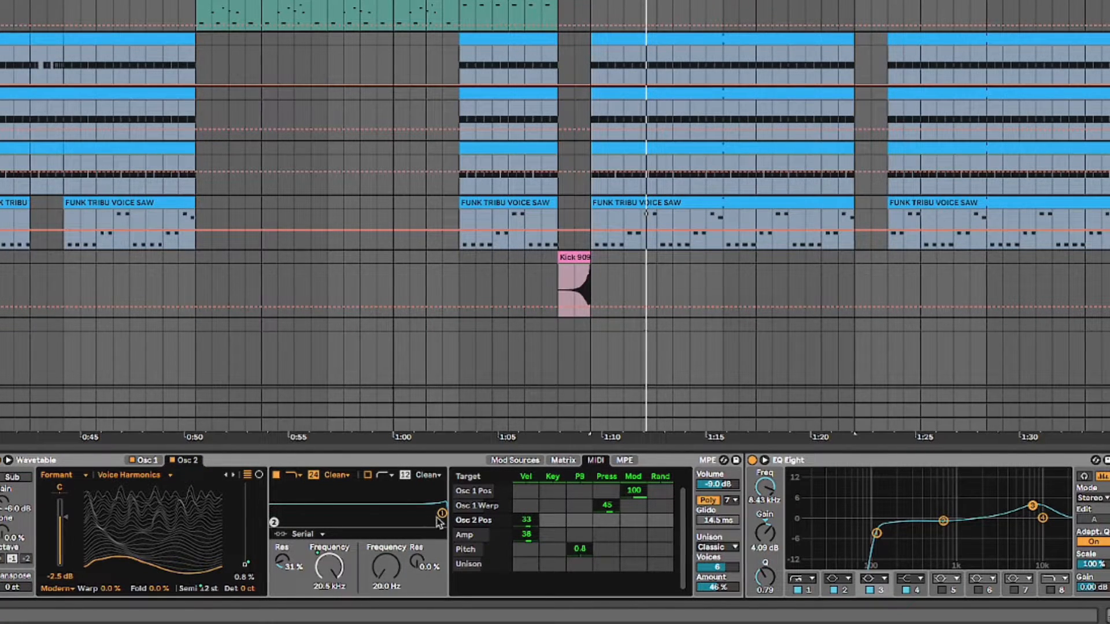
- Show Wavetable's Amp envelope and compare the sound with Unison set to None against Classic
left_click(514, 460)
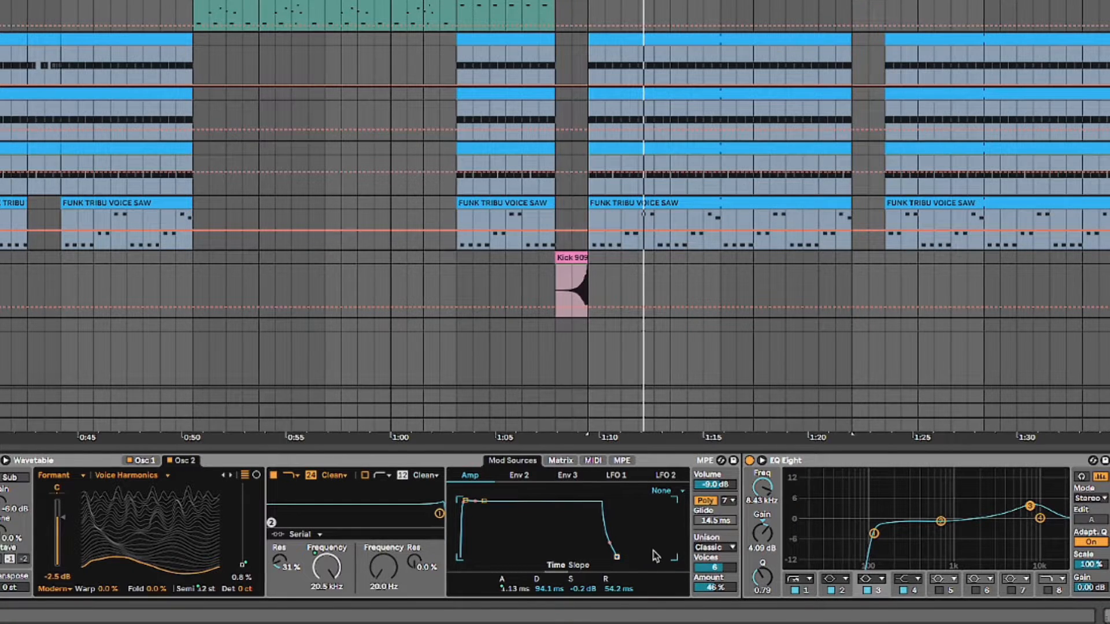
left_click(712, 546)
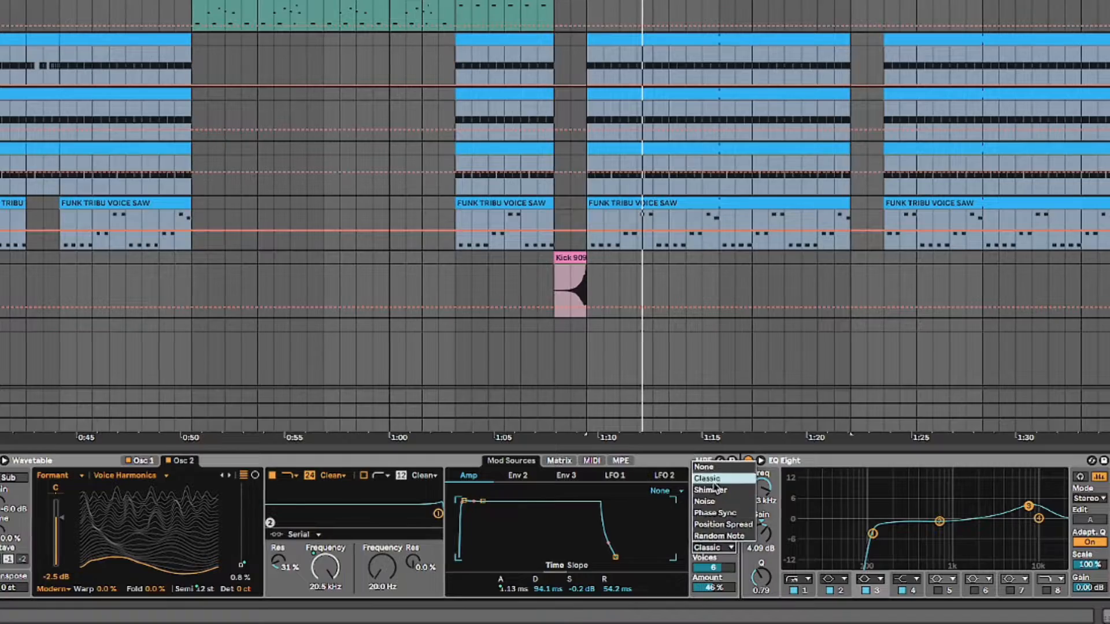
left_click(712, 546)
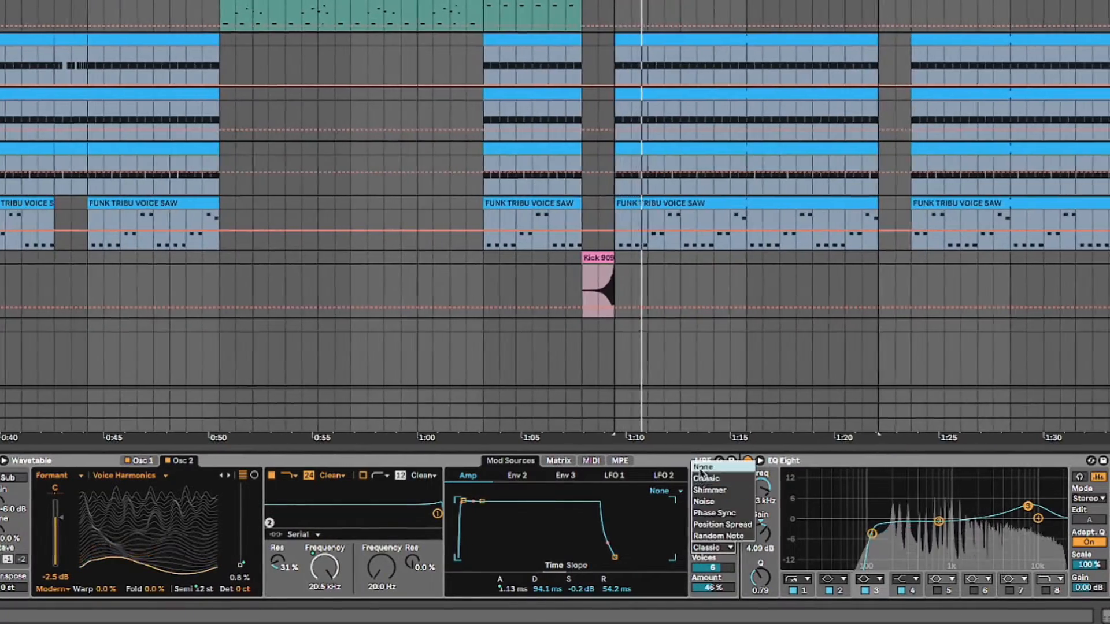
left_click(718, 457)
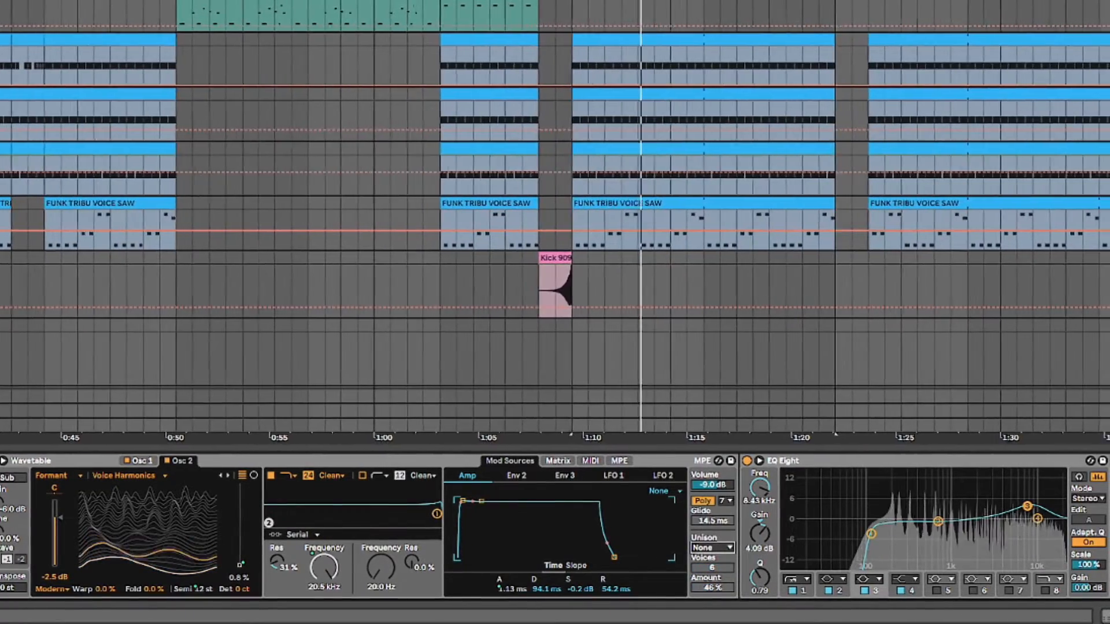
left_click(712, 547)
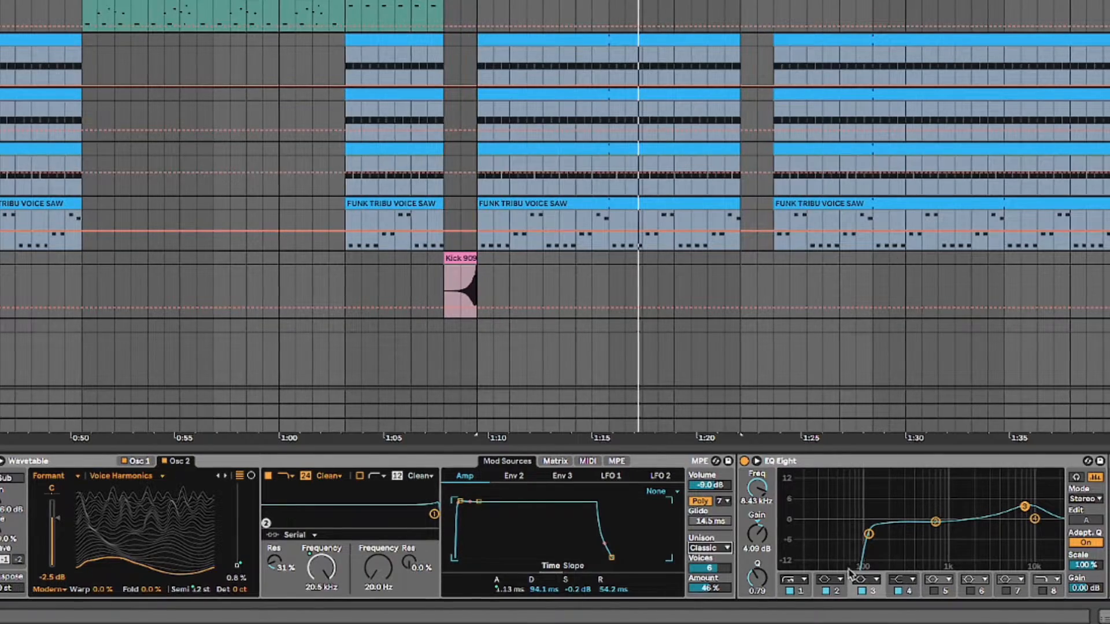
- Turn on the Saturator and the Chorus-Ensemble after EQ Eight, playing the voice saw with each effect added
scroll(520, 526, "right", 5)
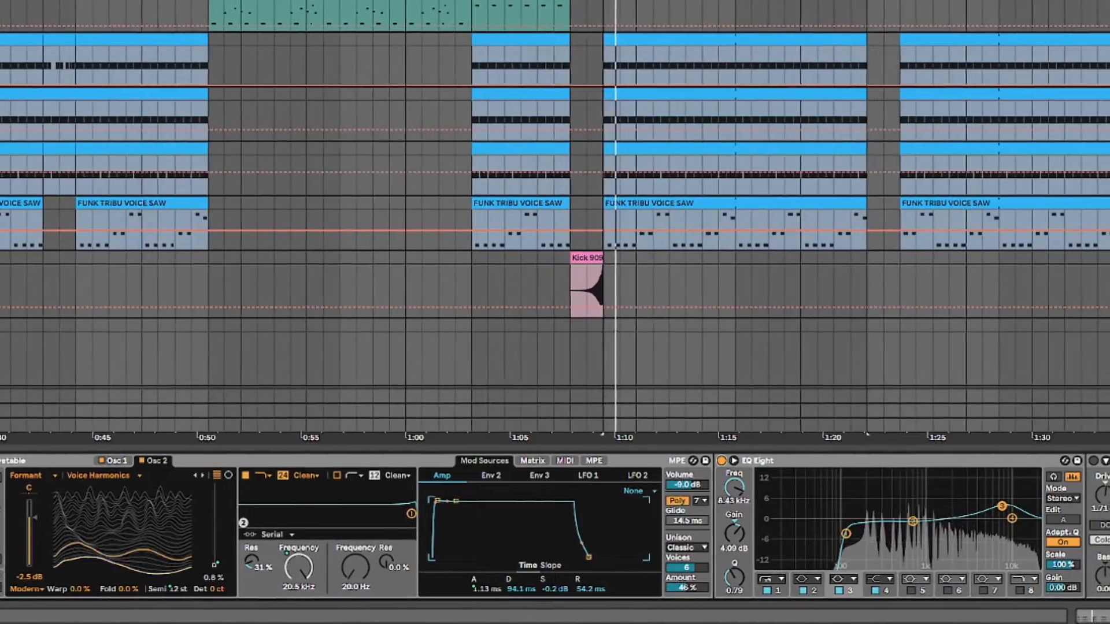
scroll(559, 459, "right", 5)
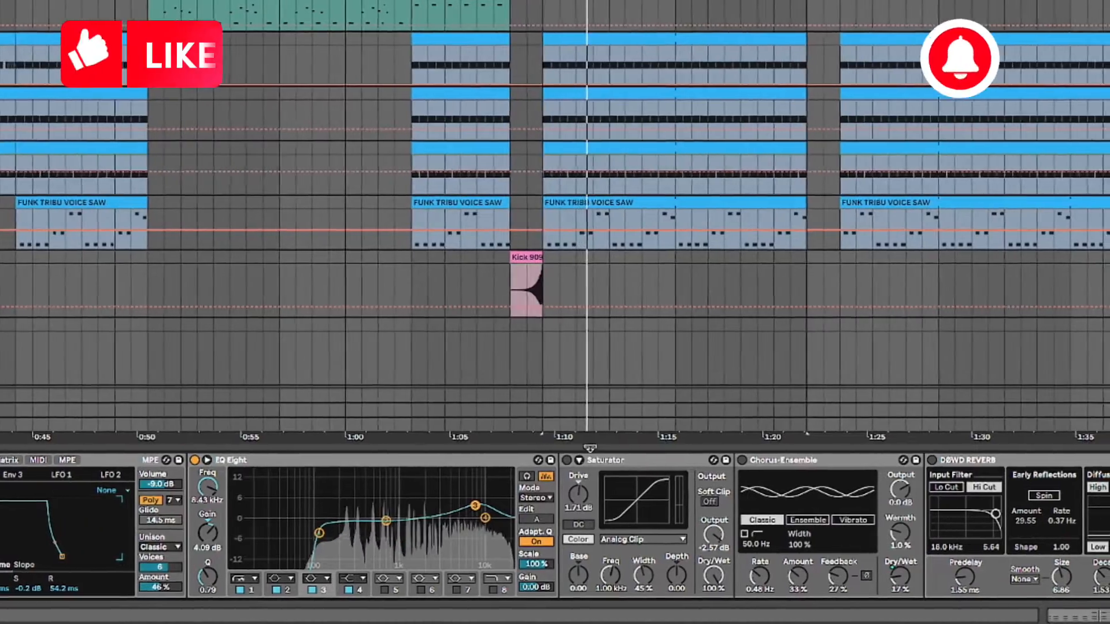
key("space")
left_click(557, 460)
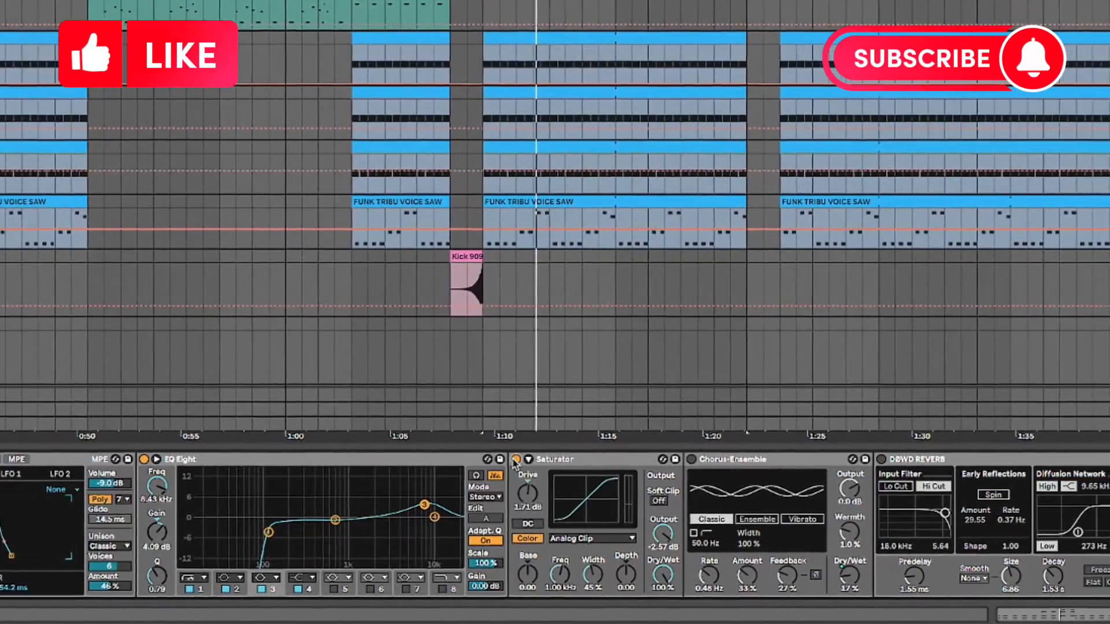
key("space")
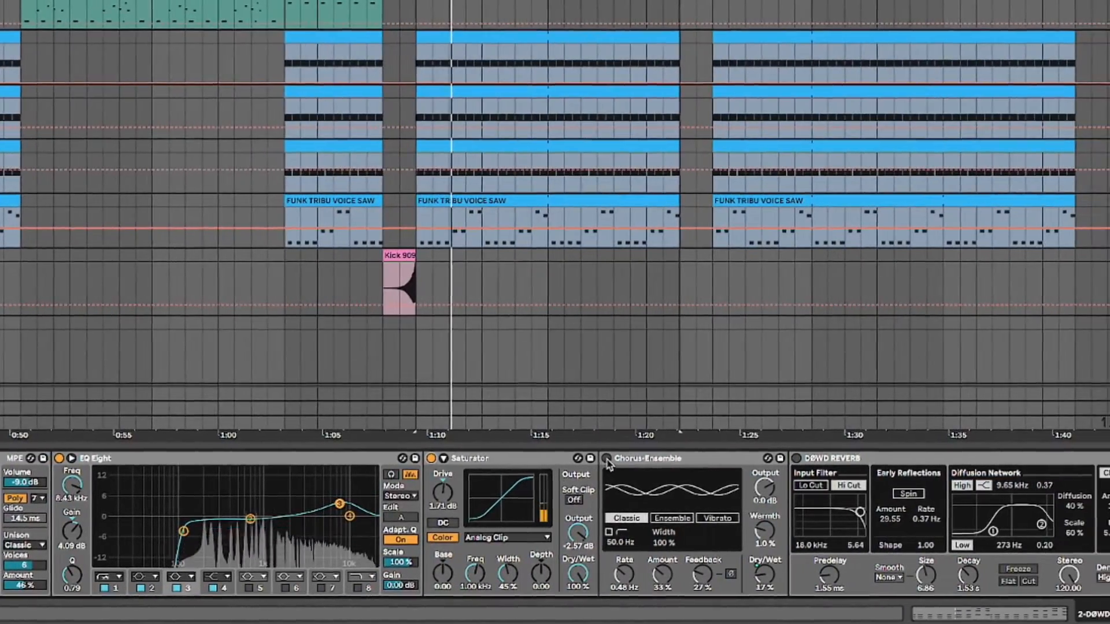
left_click(669, 458)
key("space")
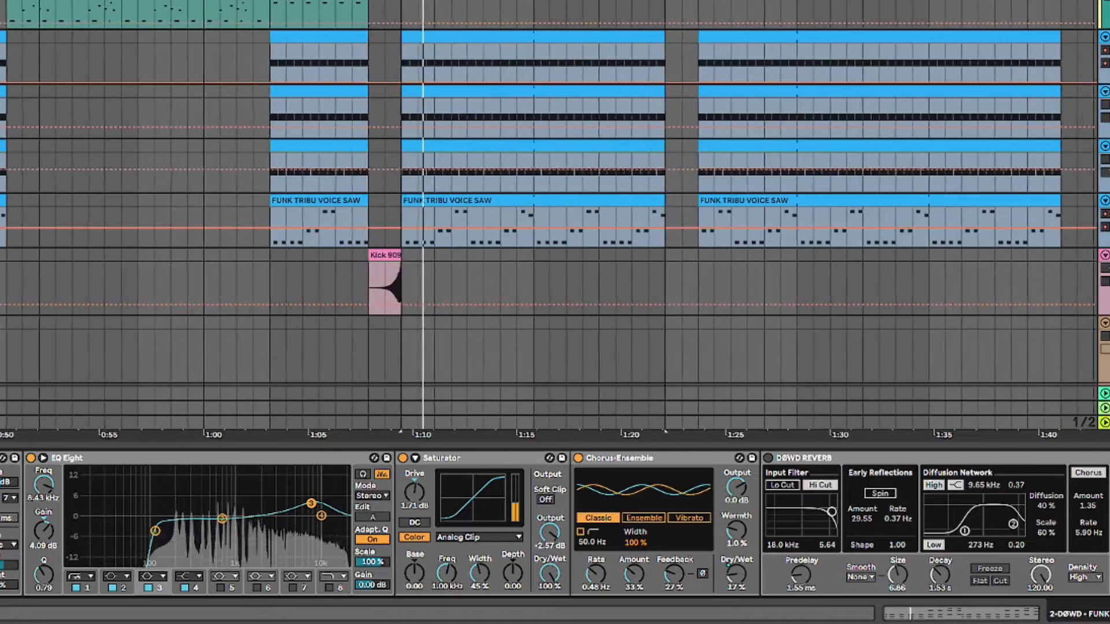
- Turn on the DØWD REVERB and the EQ Eight that follows it in the voice saw's effects chain
scroll(602, 466, "right", 7)
scroll(46, 478, "right", 5)
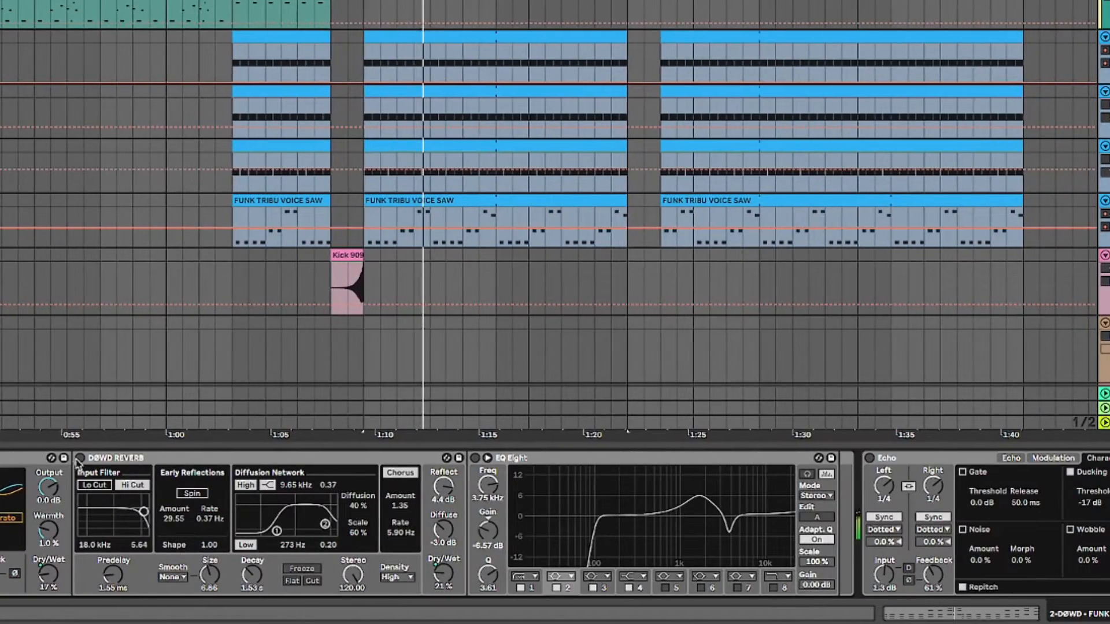
left_click(81, 457)
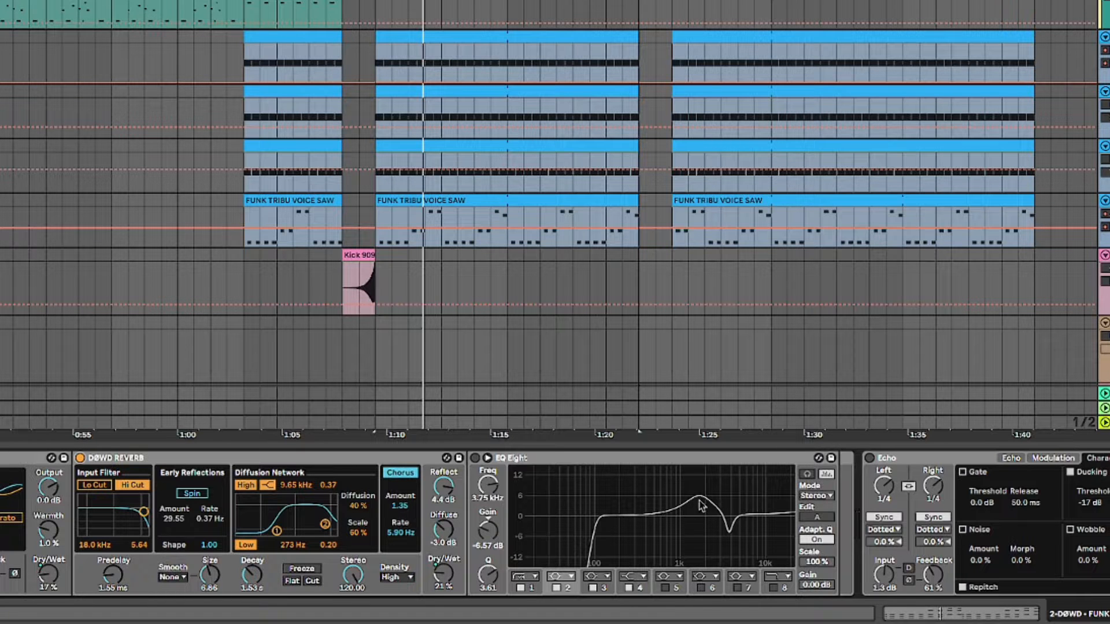
left_click(475, 458)
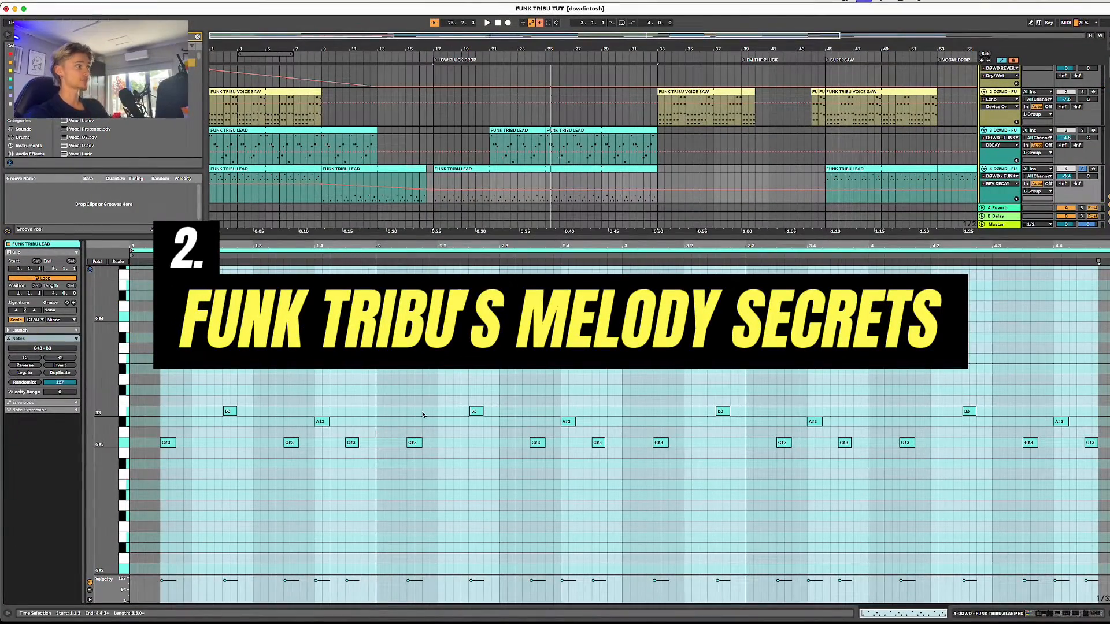
- Play the FUNK TRIBU LEAD clip and examine the order of the G#3, B3 and A#3 notes in its first bar
key("space")
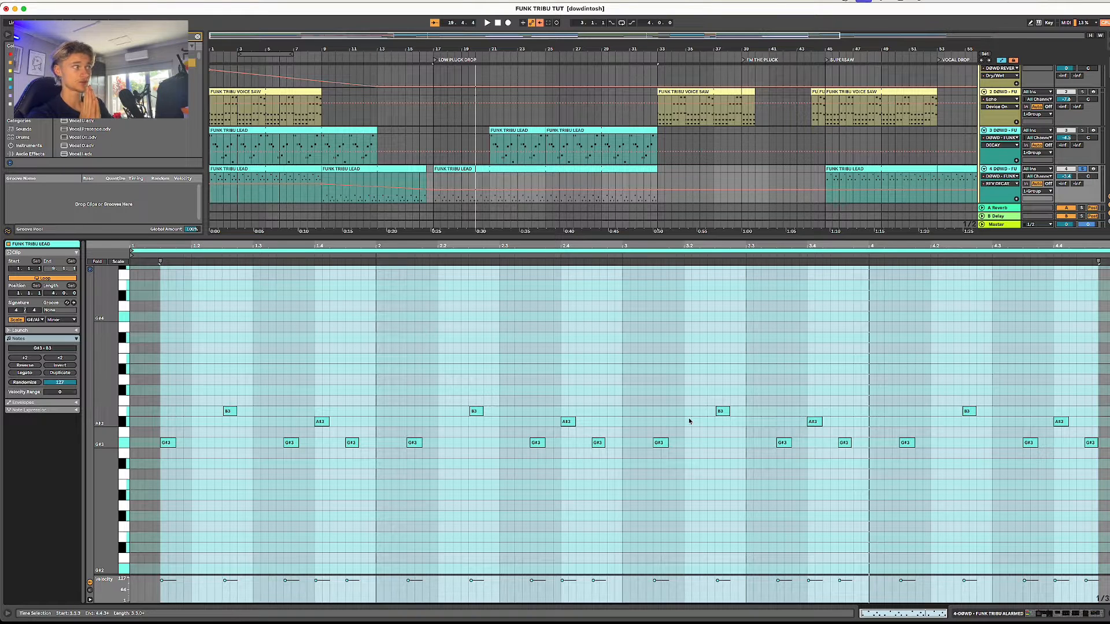
left_click(168, 443)
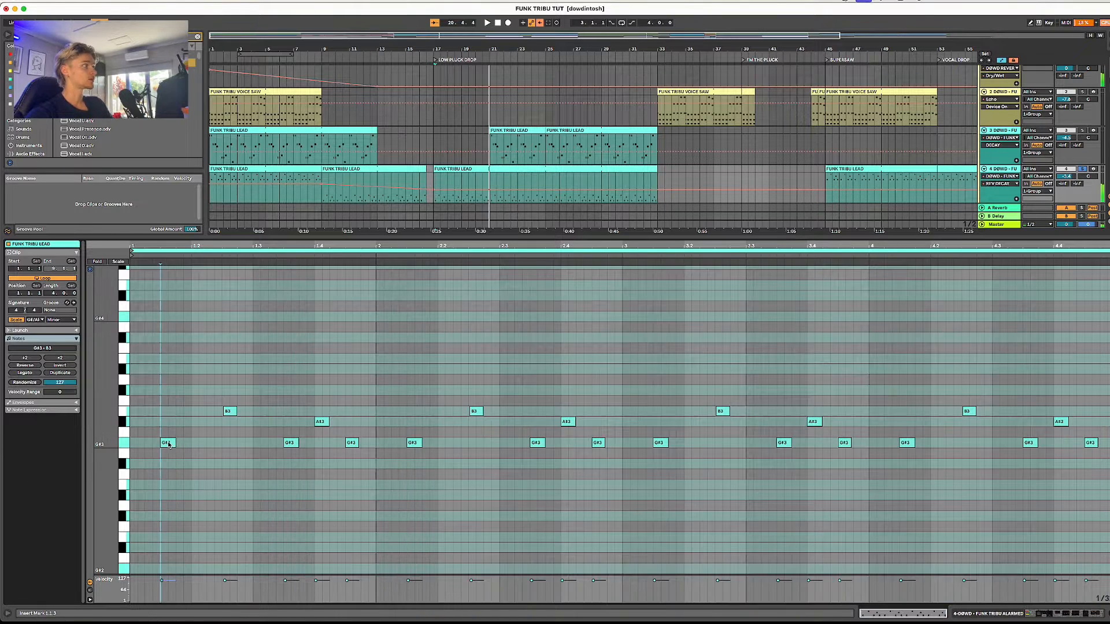
left_click(231, 412)
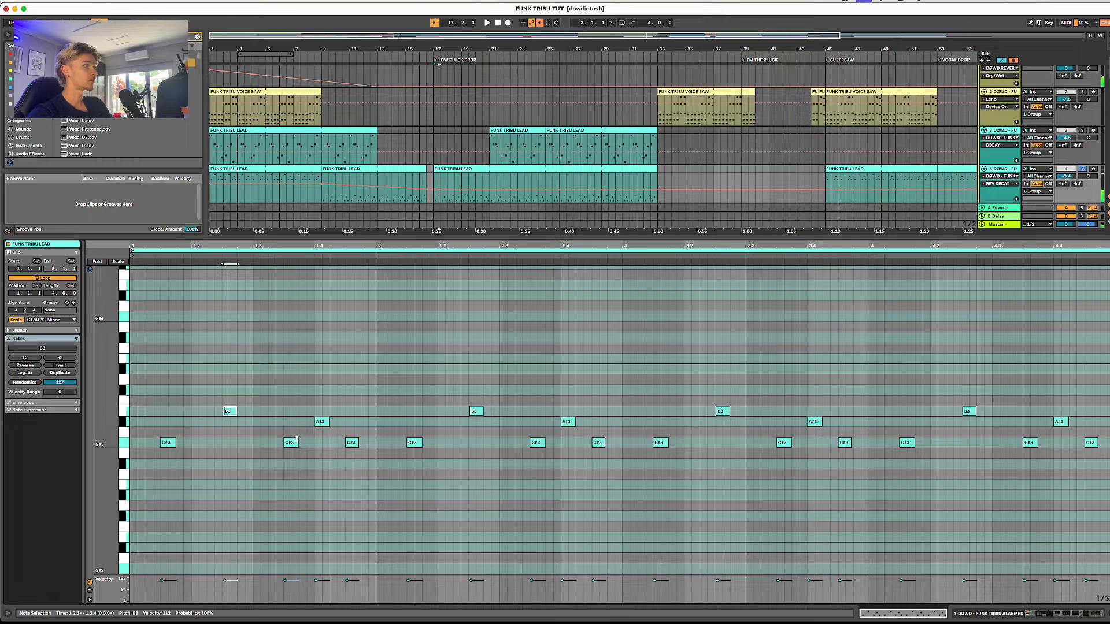
left_click(290, 443)
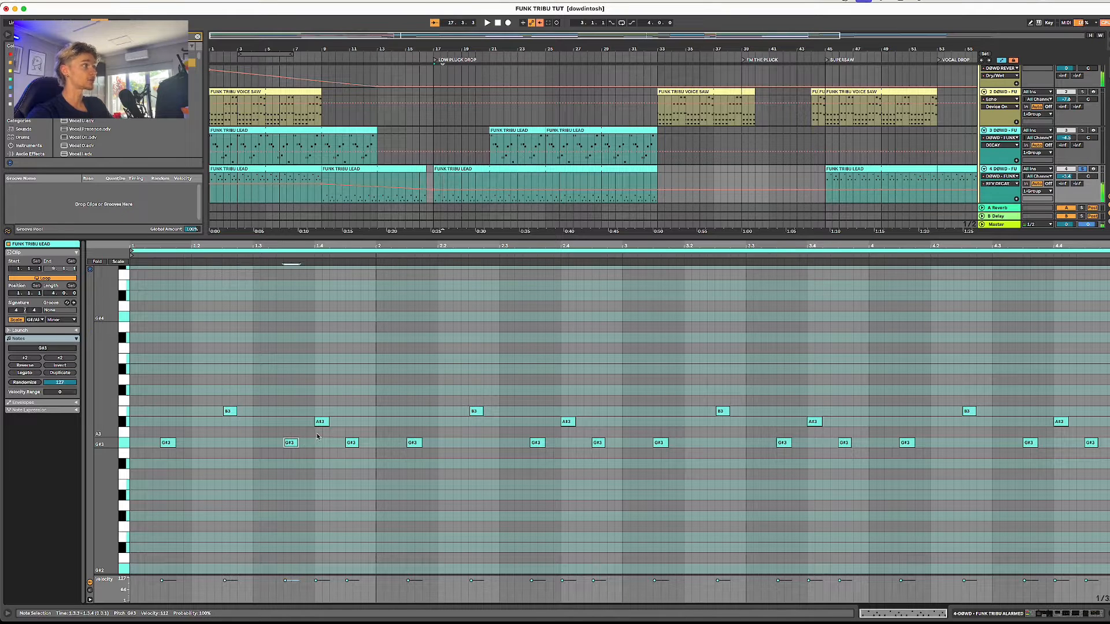
left_click(323, 422)
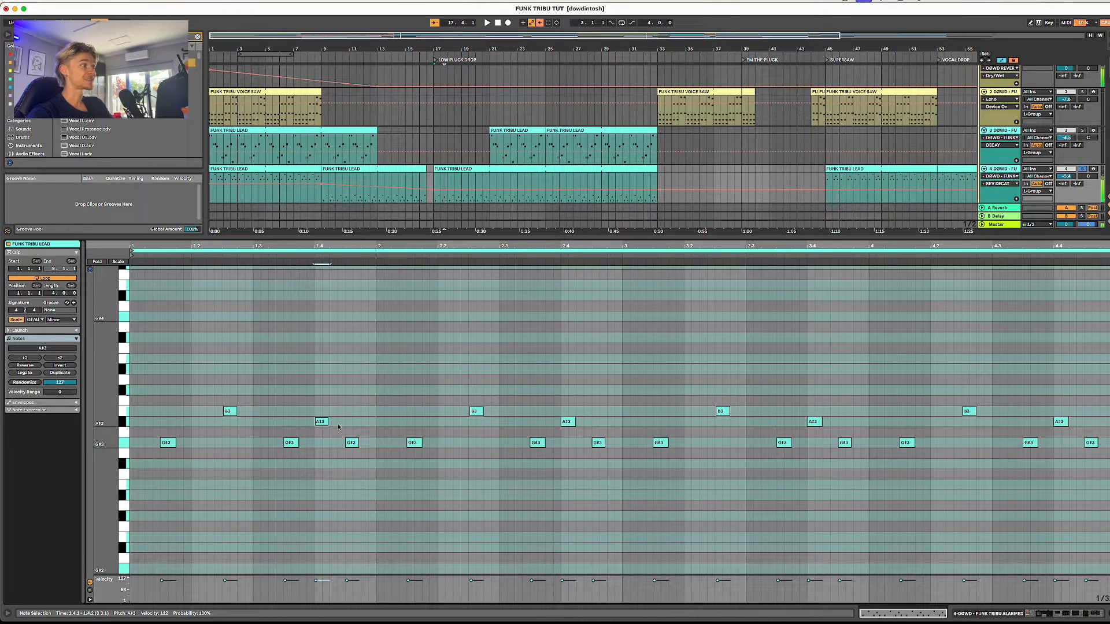
left_click(352, 443)
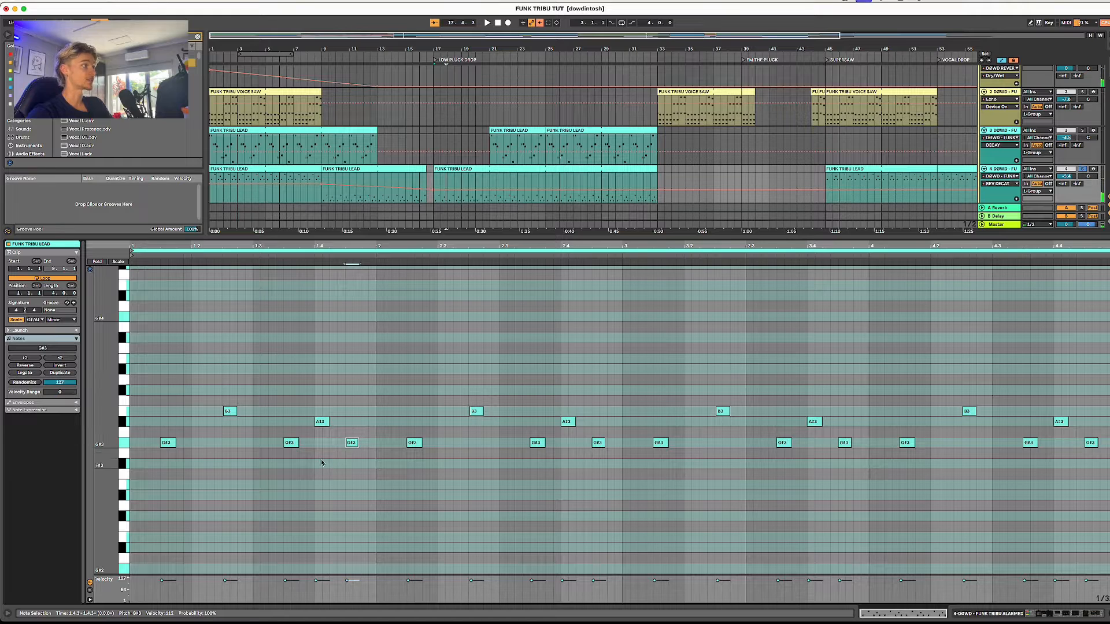
left_click(172, 442)
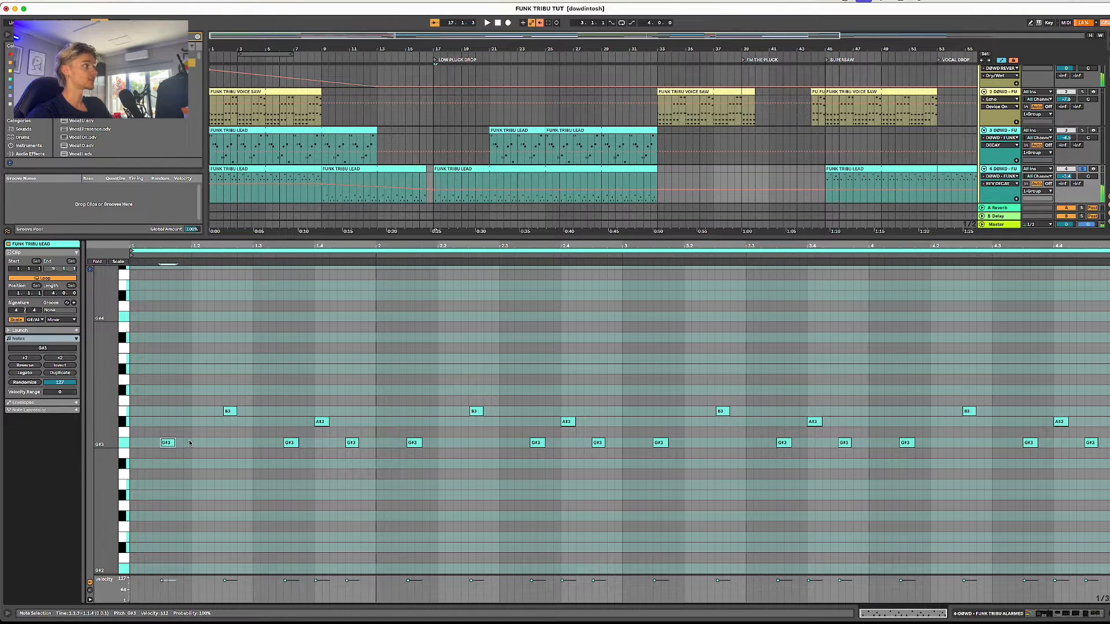
left_click(291, 445)
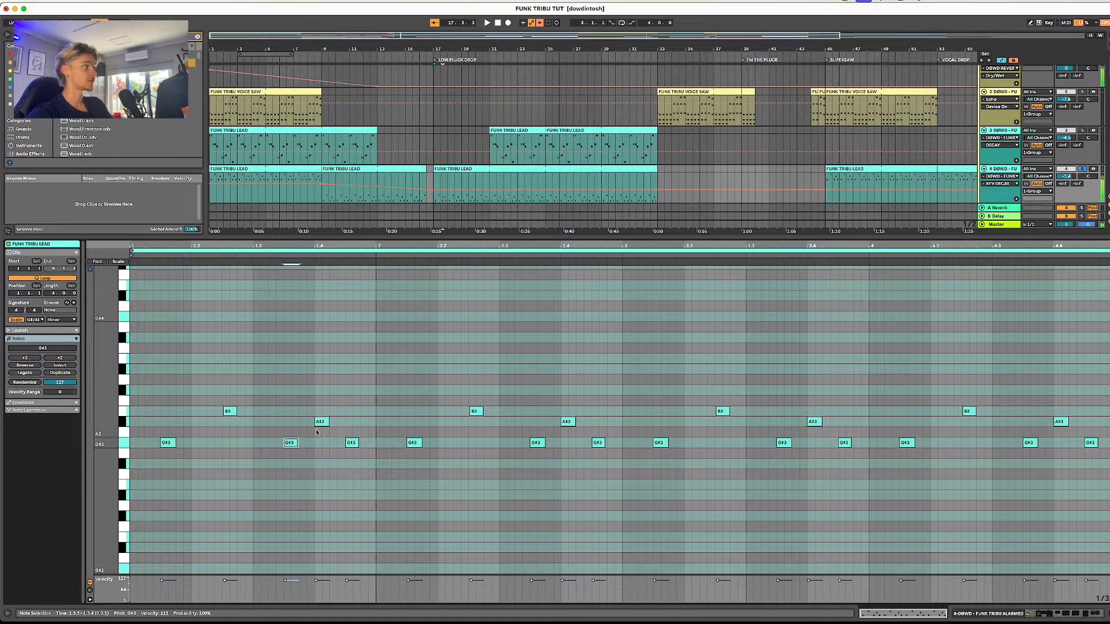
left_click(352, 444)
key("space")
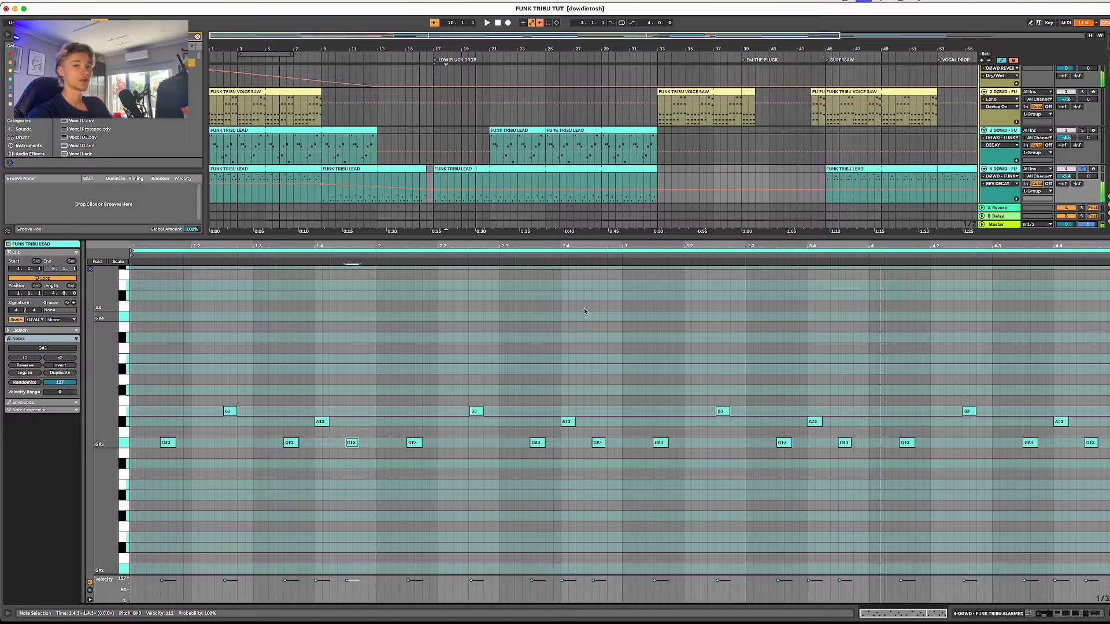
left_click(214, 364)
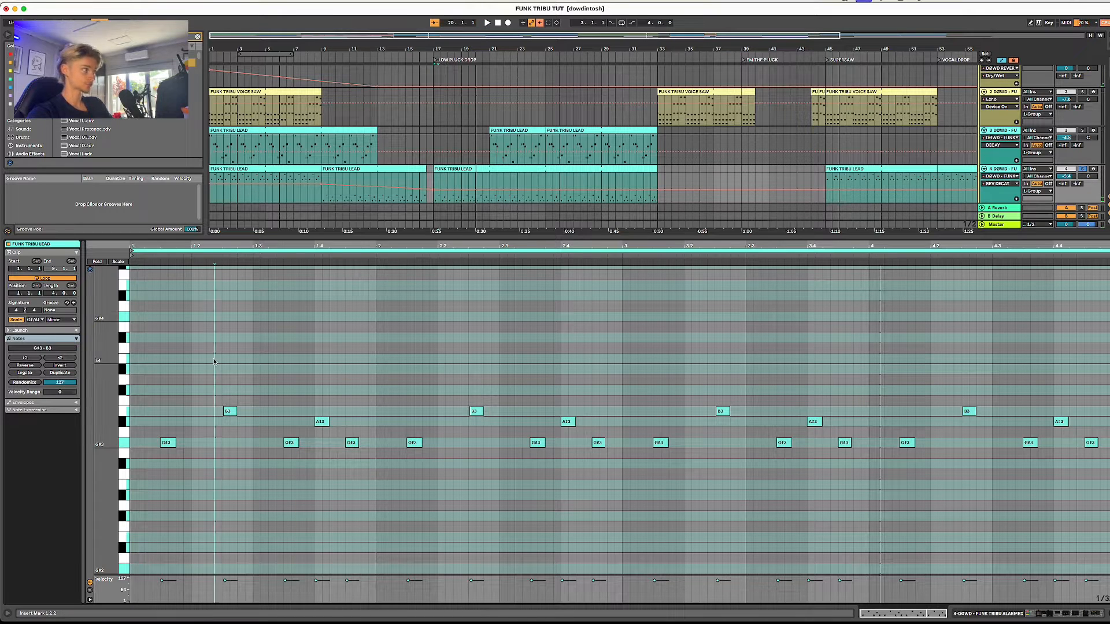
key("space")
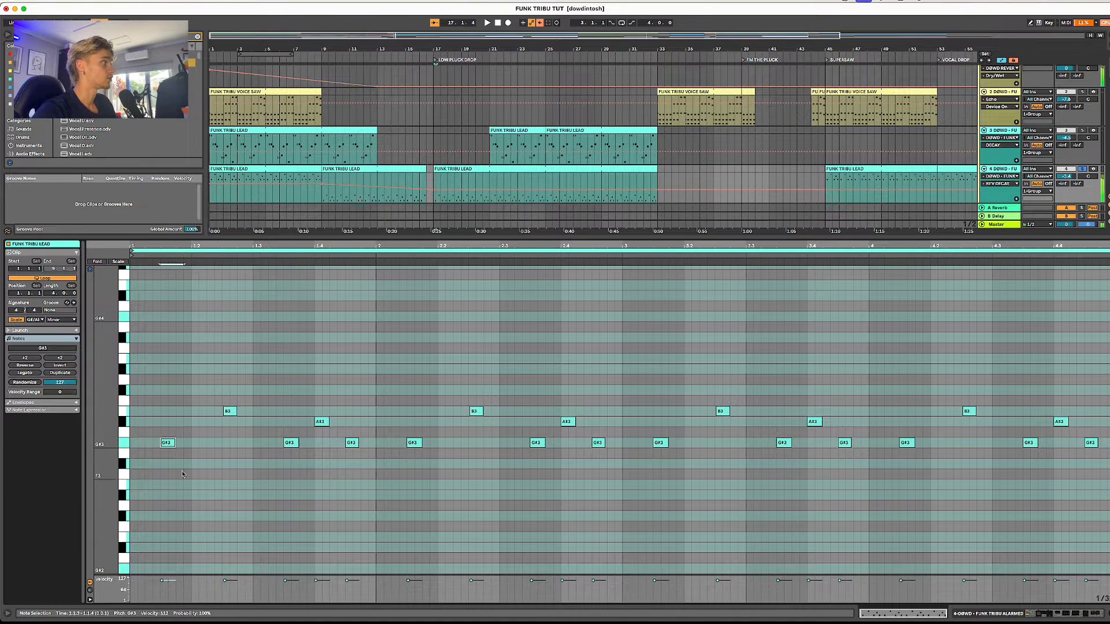
- Raise the lead's first G#3 an octave to G#4, and add a G#3 at bar 1 and an A#3 at beat 1.2
left_click(194, 435)
left_click(166, 444)
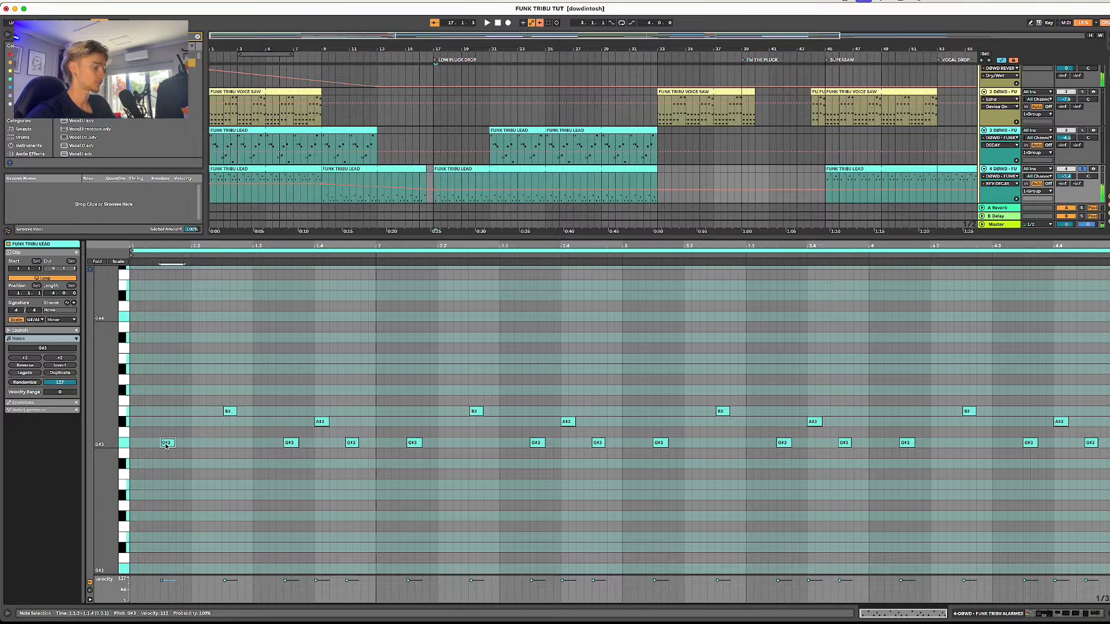
key("shift+Up")
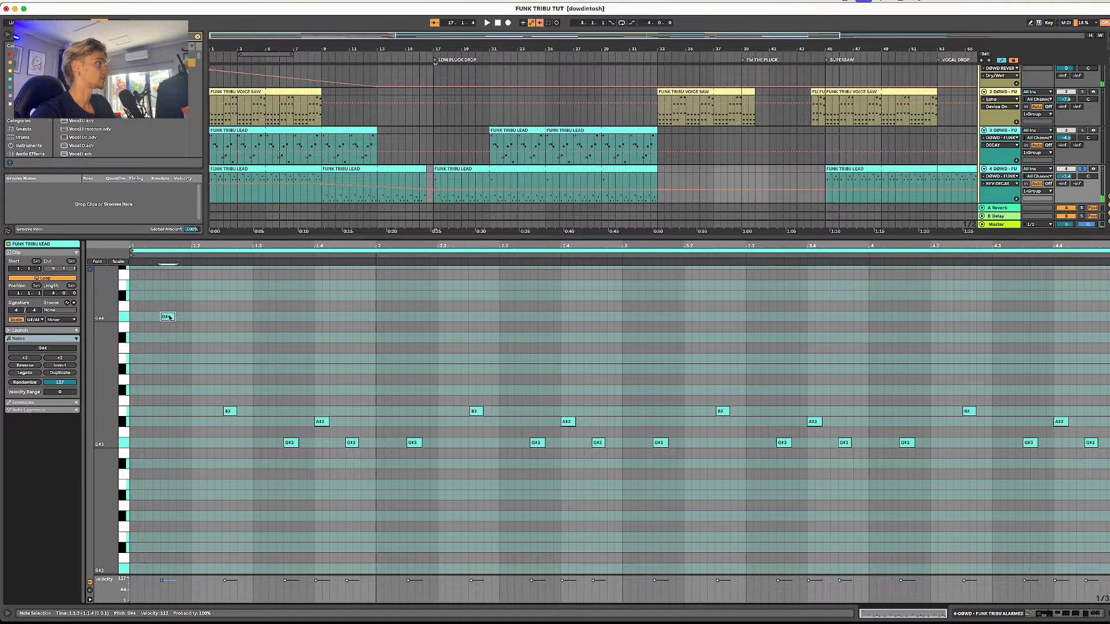
left_click_drag(169, 318, 196, 423)
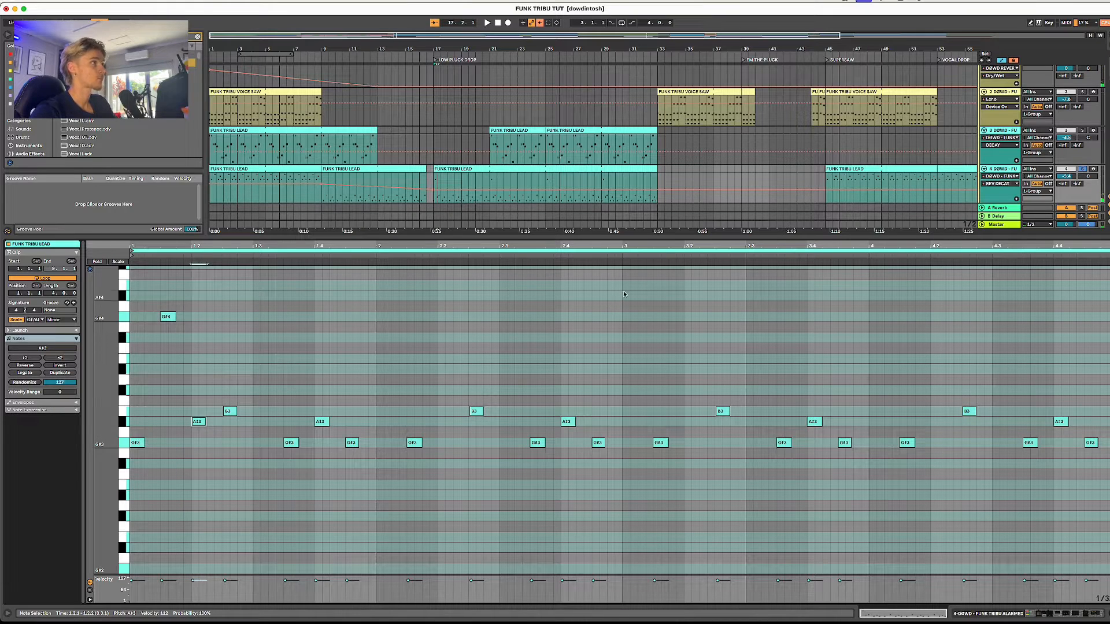
- Delete the lead notes in bars 3 and 4 and play back the first two bars
left_click_drag(634, 264, 1109, 539)
key("Delete")
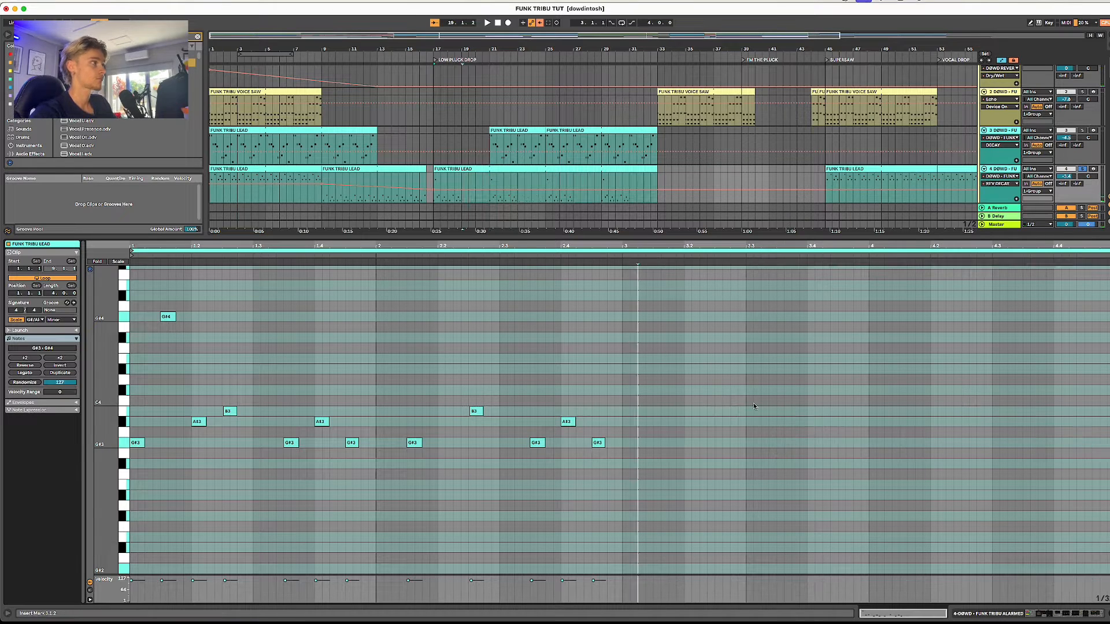
key("space")
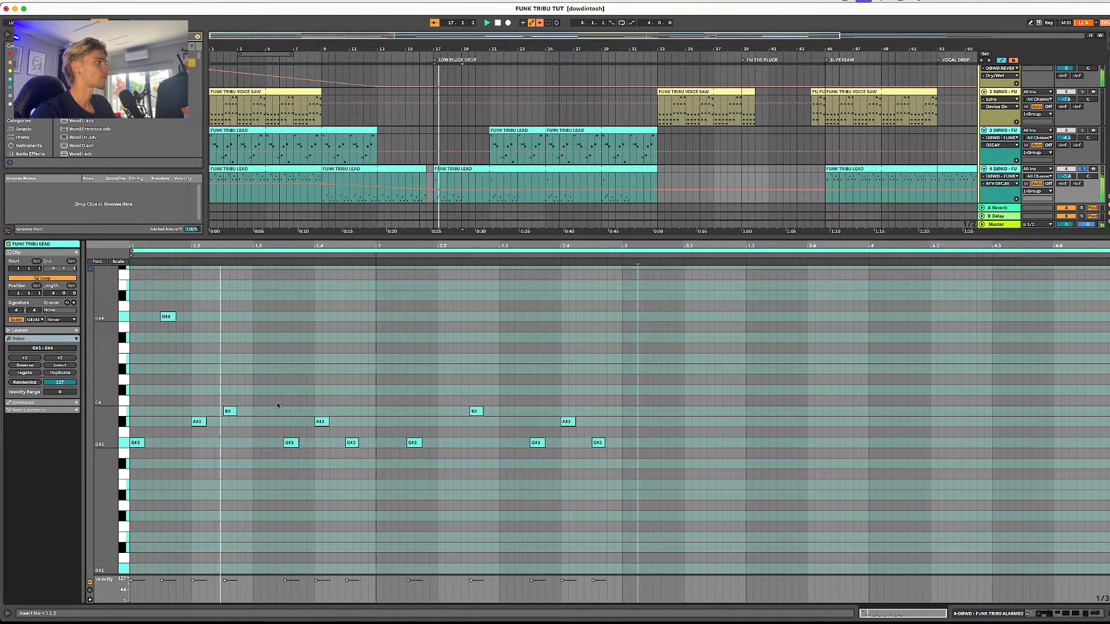
left_click_drag(289, 386, 355, 429)
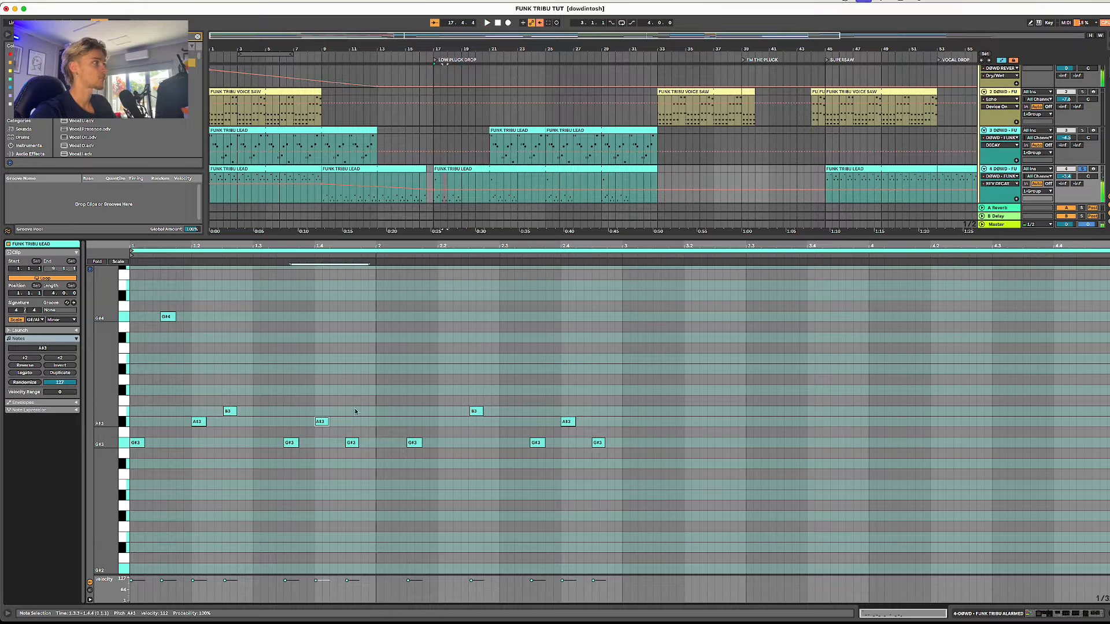
left_click(354, 429)
- Copy the first G#4 to 2.1.3 and delete the G#3 at that position
left_click(171, 318)
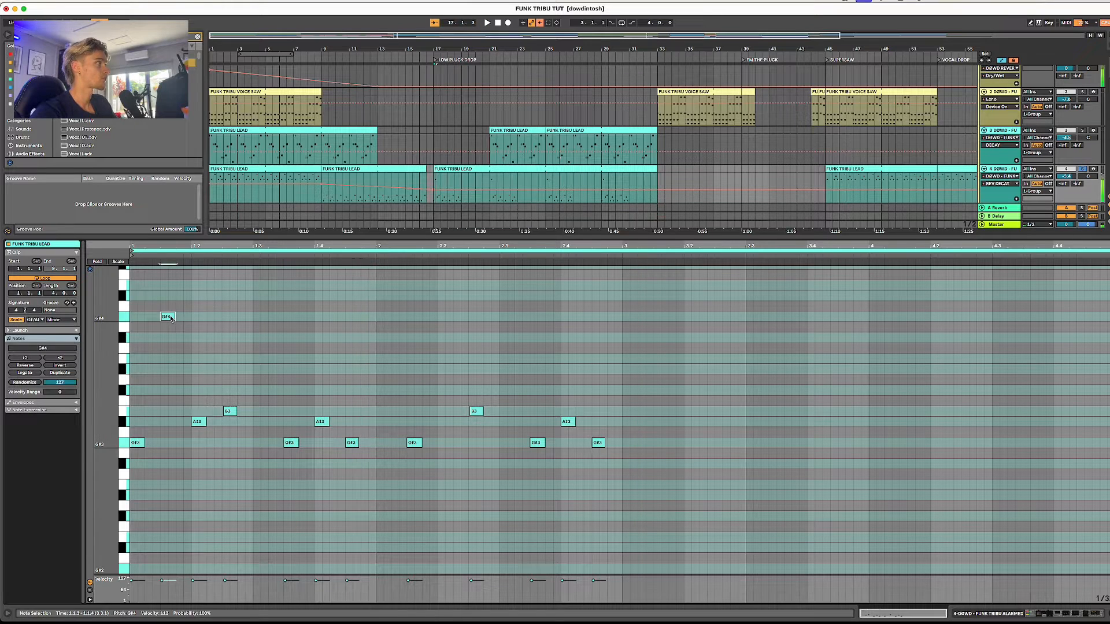
left_click_drag(168, 317, 414, 319)
left_click(414, 443)
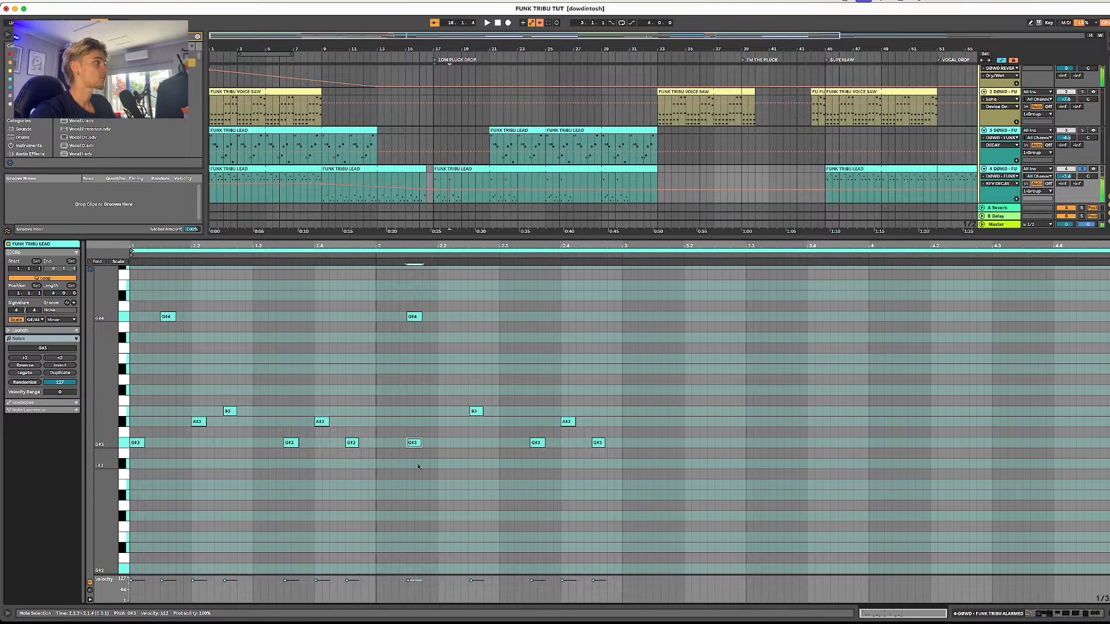
key("Delete")
- Replace the G#3 notes at 1.3.3 and 2.3.3 with copies of the G#4
left_click(167, 318)
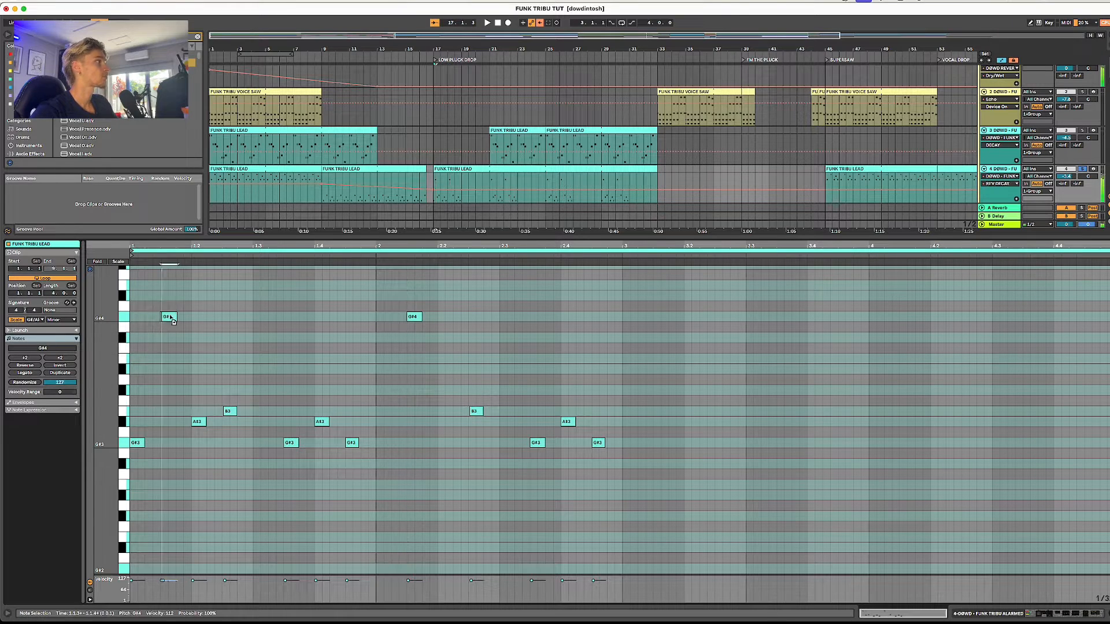
left_click_drag(167, 317, 285, 323)
left_click(291, 443)
key("Delete")
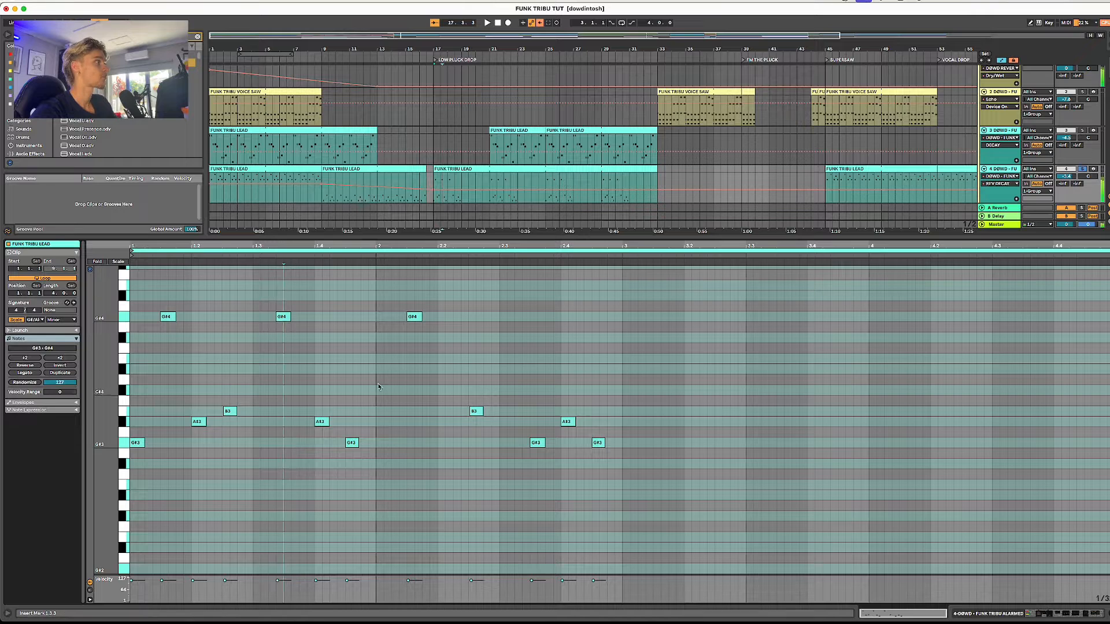
left_click_drag(417, 319, 538, 319)
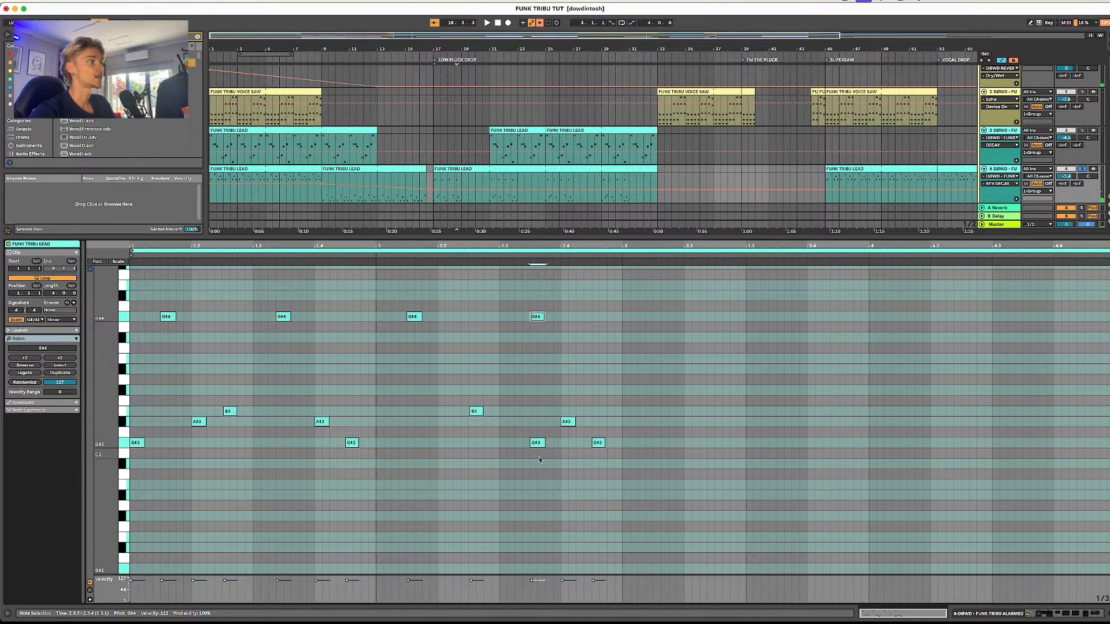
double_click(539, 442)
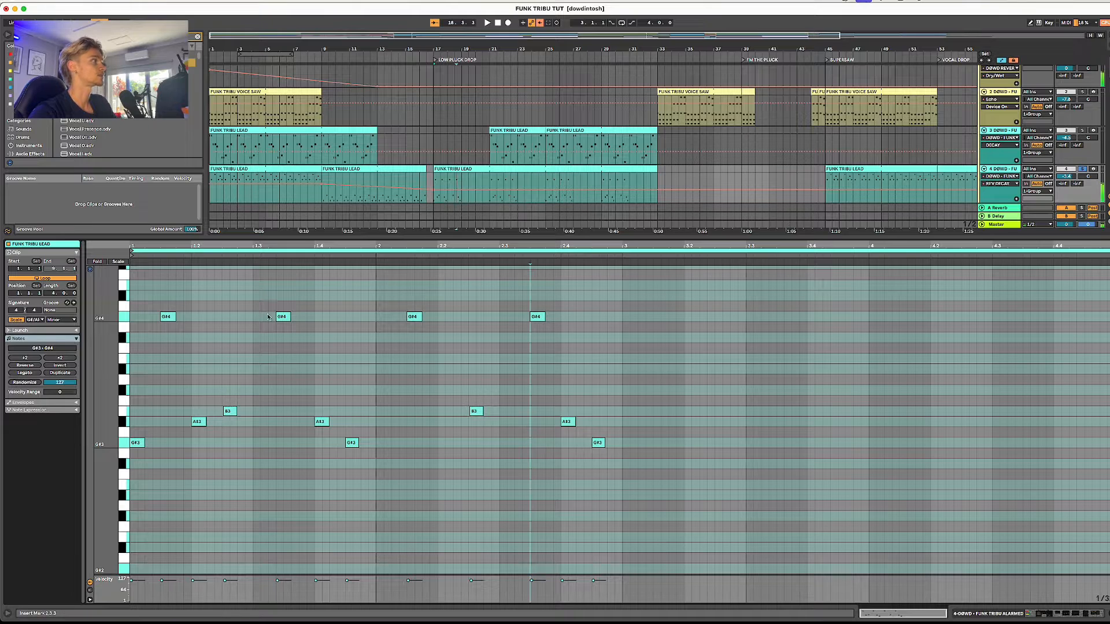
- Audition the four G#4 notes across the first two bars one by one
left_click(167, 316)
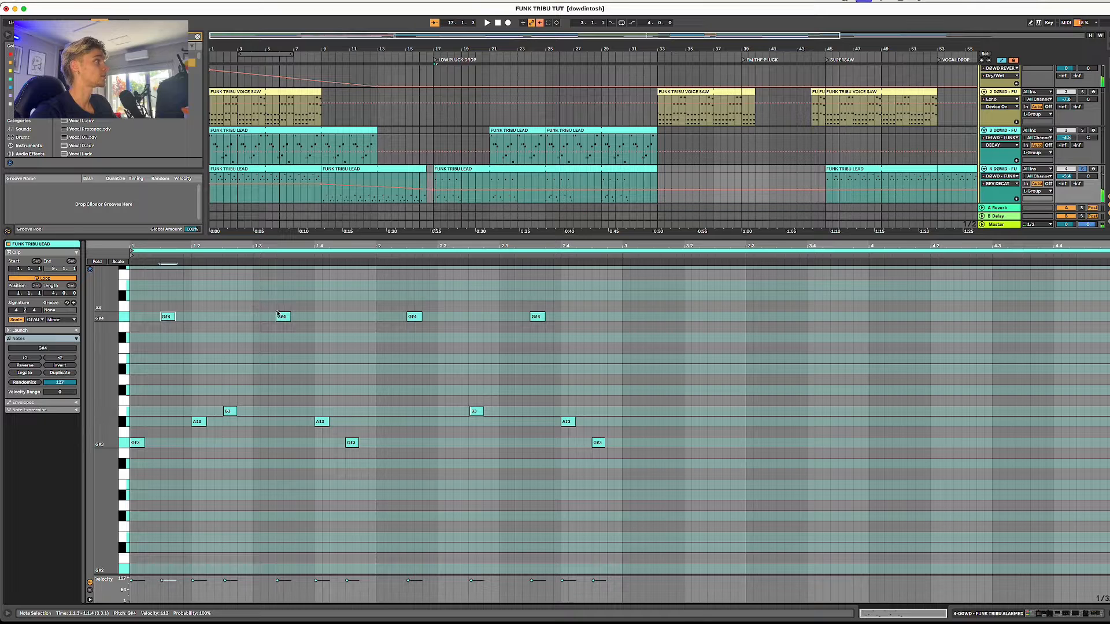
left_click(282, 317)
left_click(414, 316)
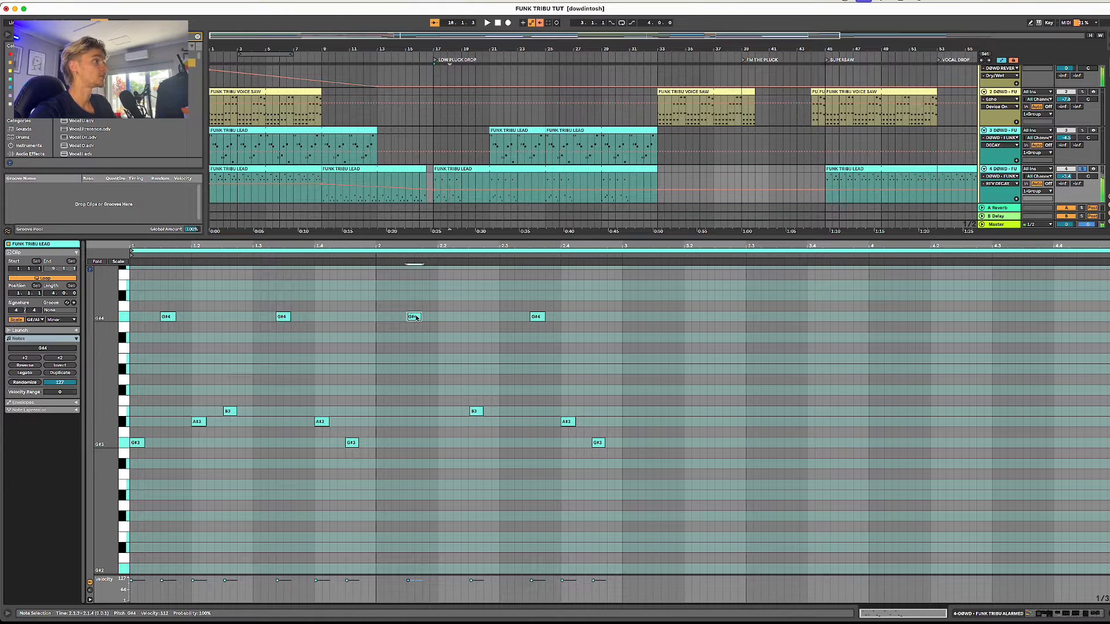
left_click(539, 318)
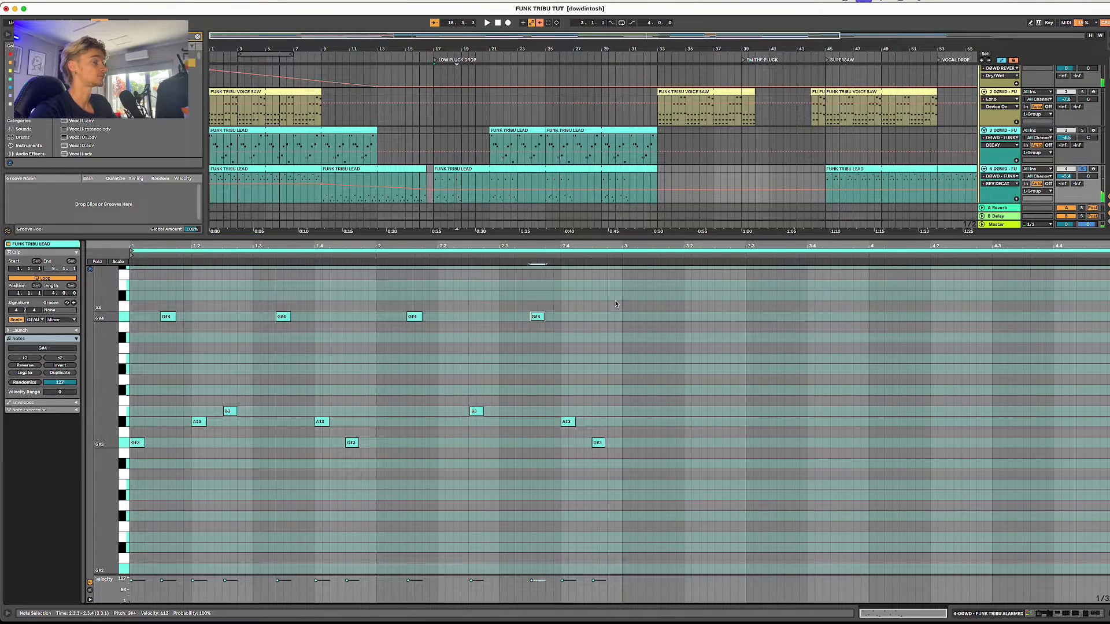
- Duplicate the two-bar melody, align the copy with the start of bar 3, and play the clip
left_click_drag(620, 305, 140, 562)
key("super+d")
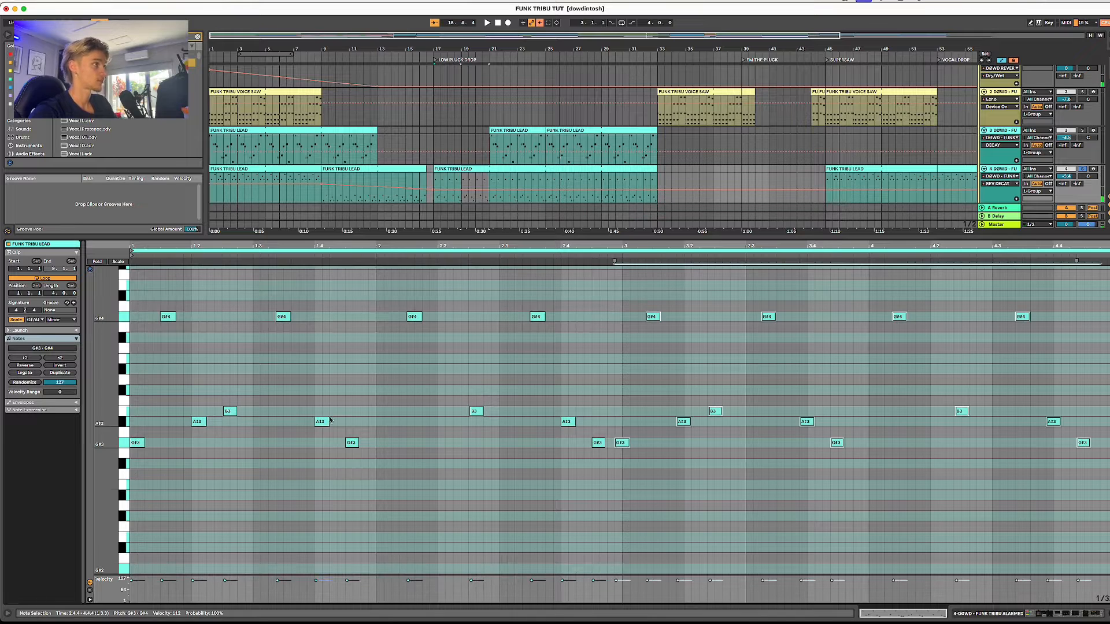
left_click_drag(624, 445, 632, 445)
key("space")
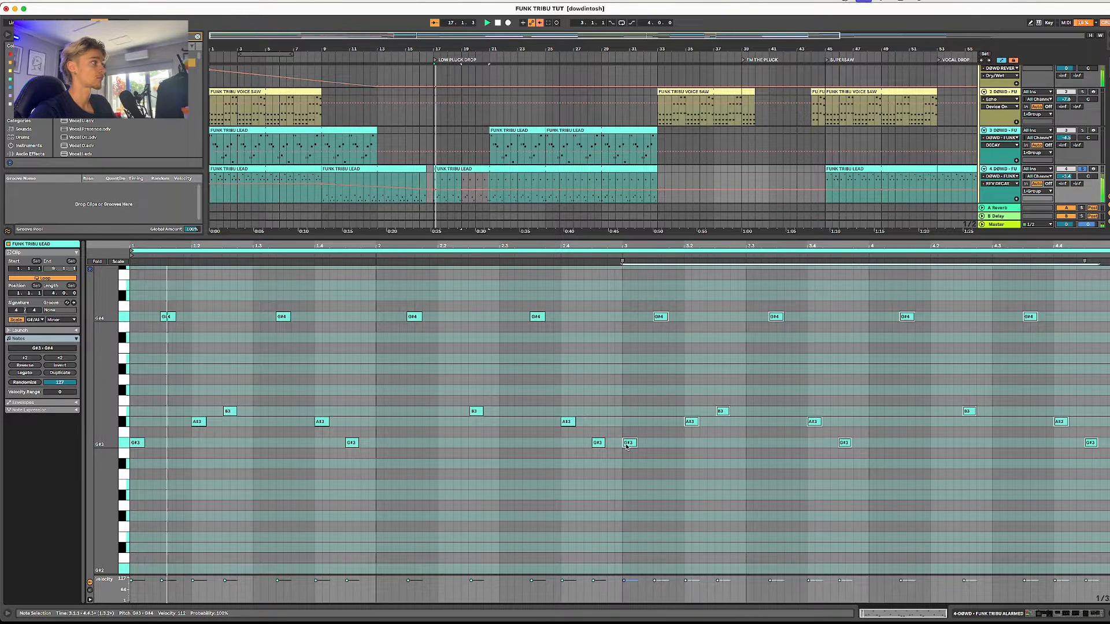
- Align the second G#4 with 1.3.3, delete the copied notes after the G#3 at bar 3, and check bar 2's G#4 notes
left_click(300, 336)
left_click_drag(281, 318, 288, 318)
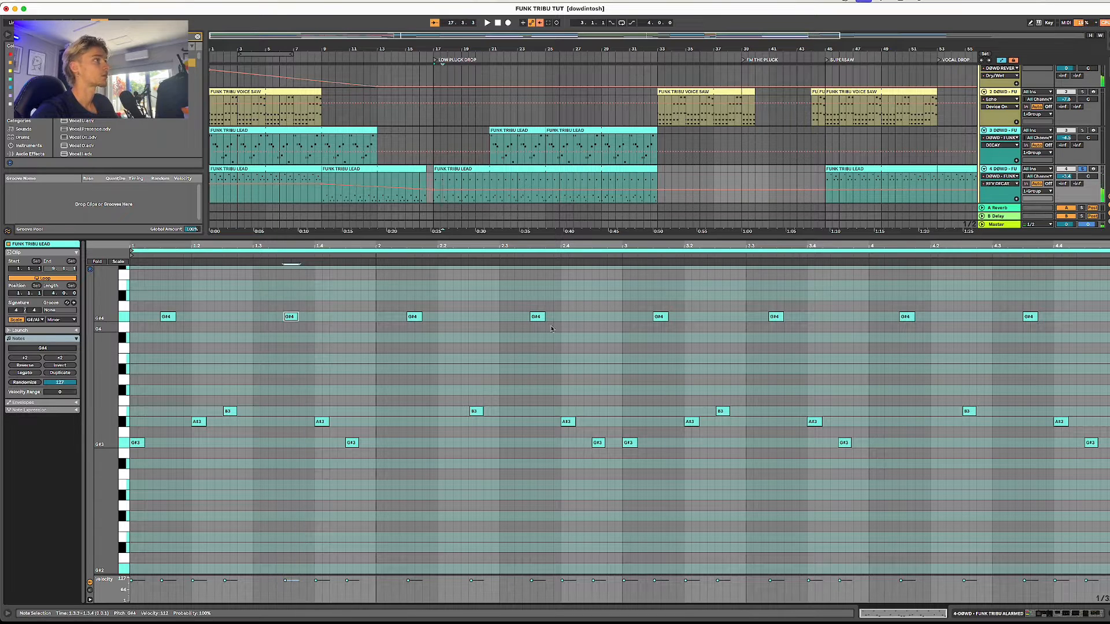
left_click_drag(638, 293, 1098, 527)
key("Delete")
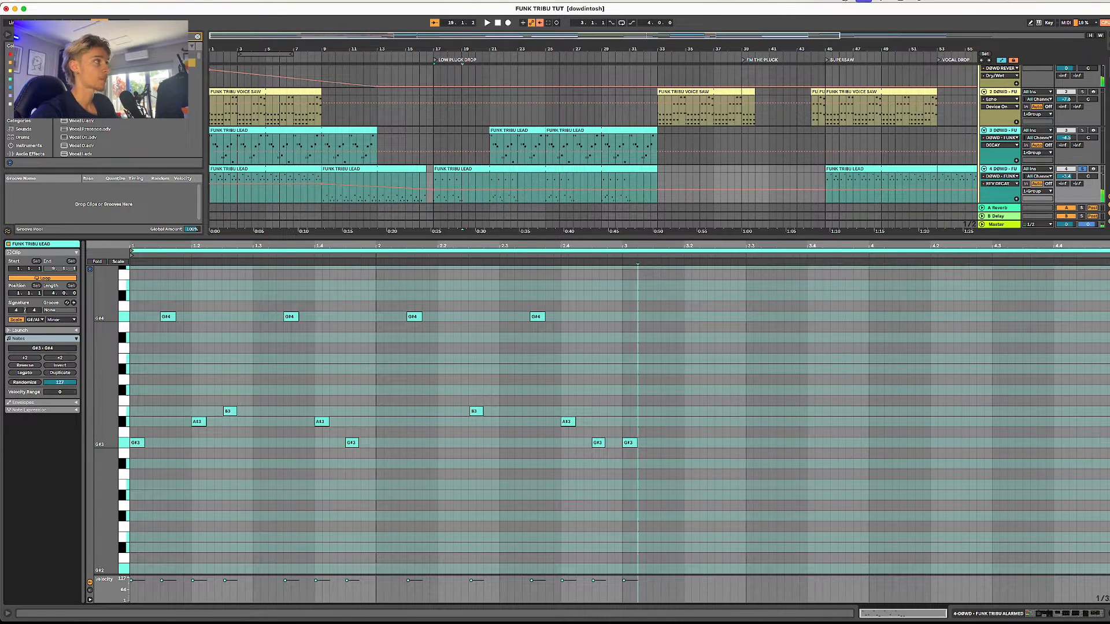
left_click(413, 319)
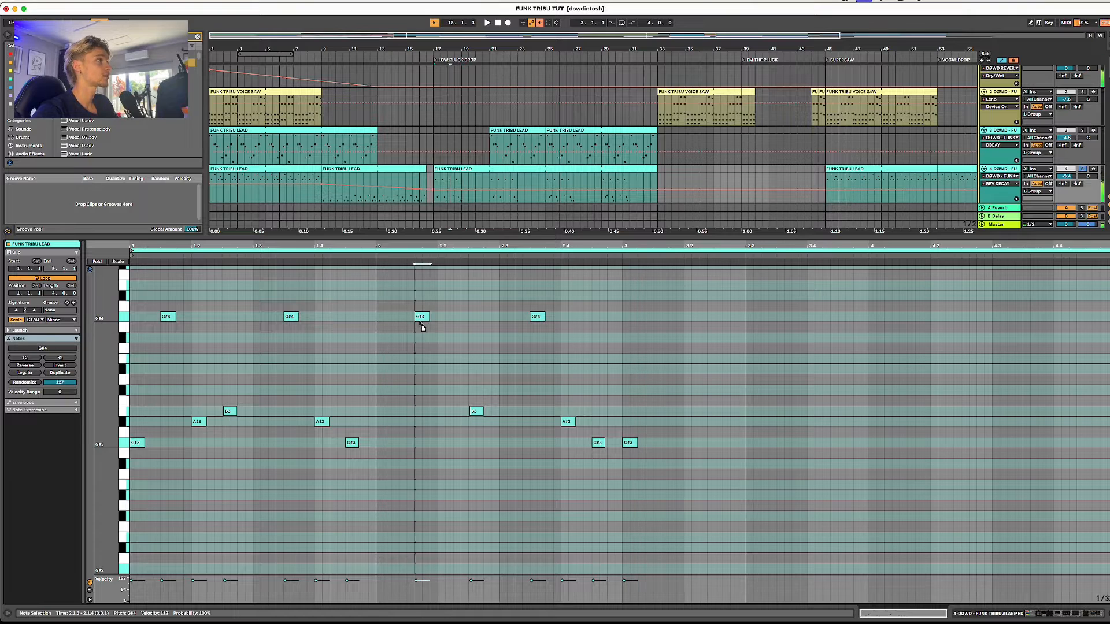
left_click(536, 319)
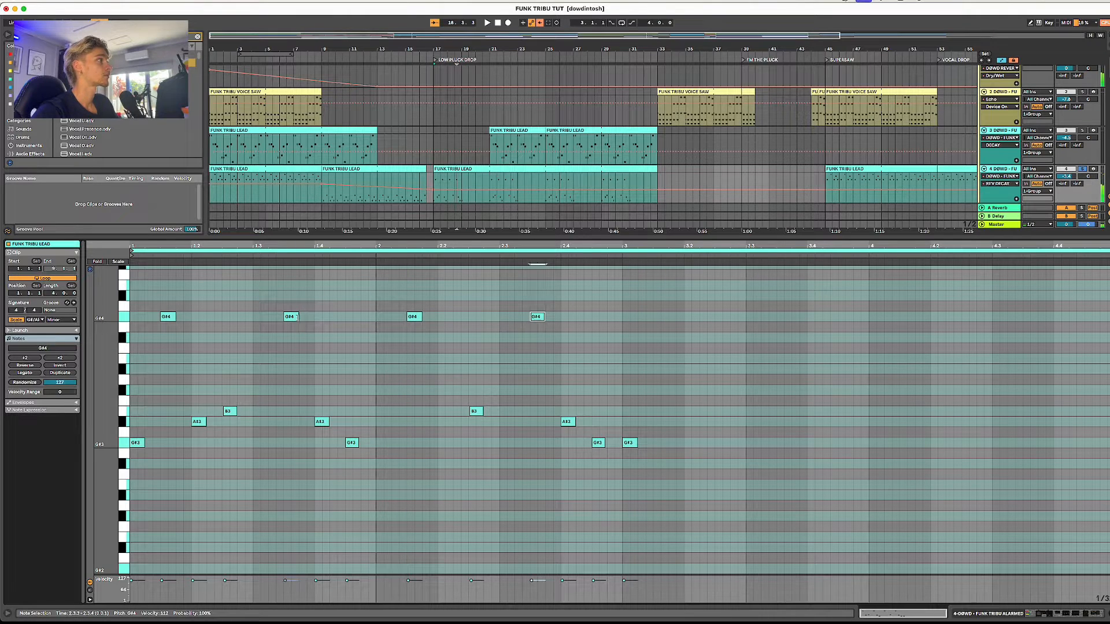
- Duplicate the first two bars of notes and align the copy with the start of bar 3
left_click(292, 317)
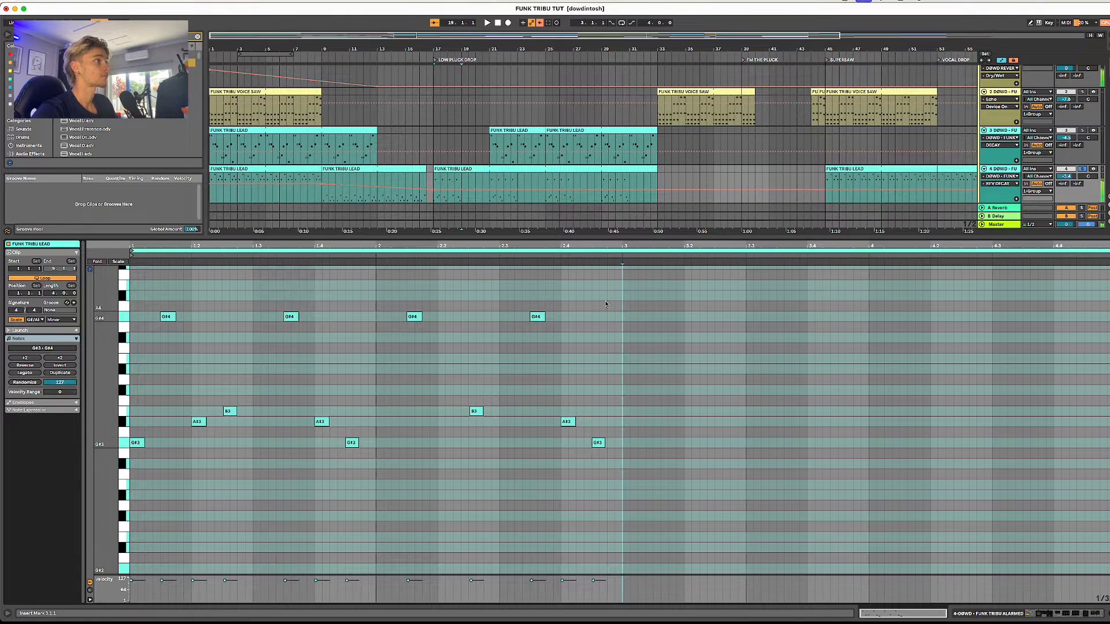
left_click_drag(619, 298, 128, 572)
key("super+d")
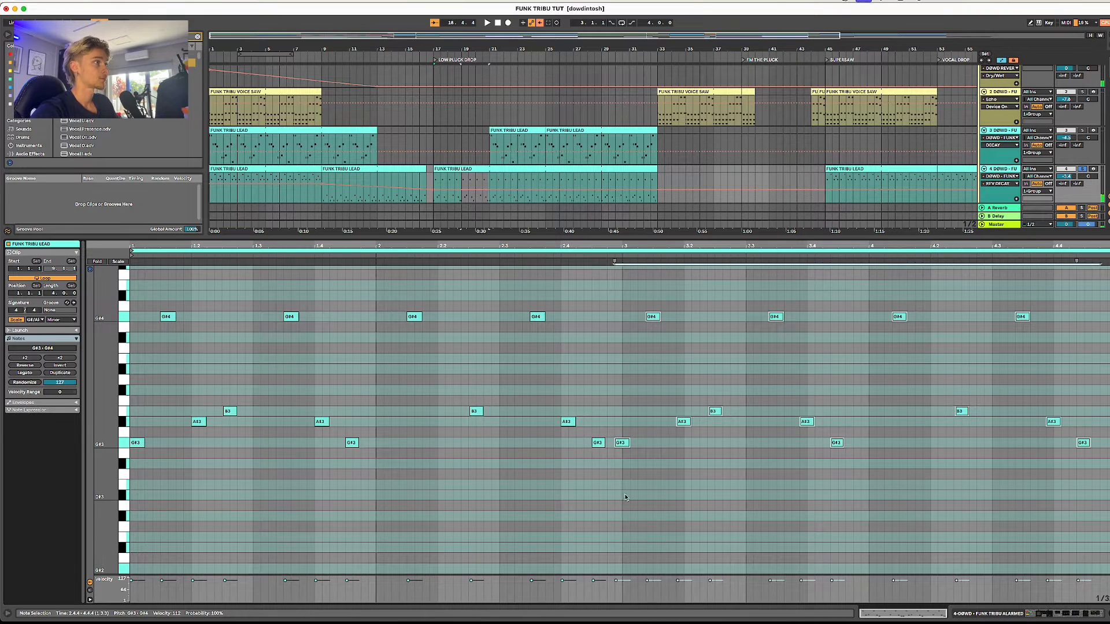
left_click_drag(622, 442, 631, 443)
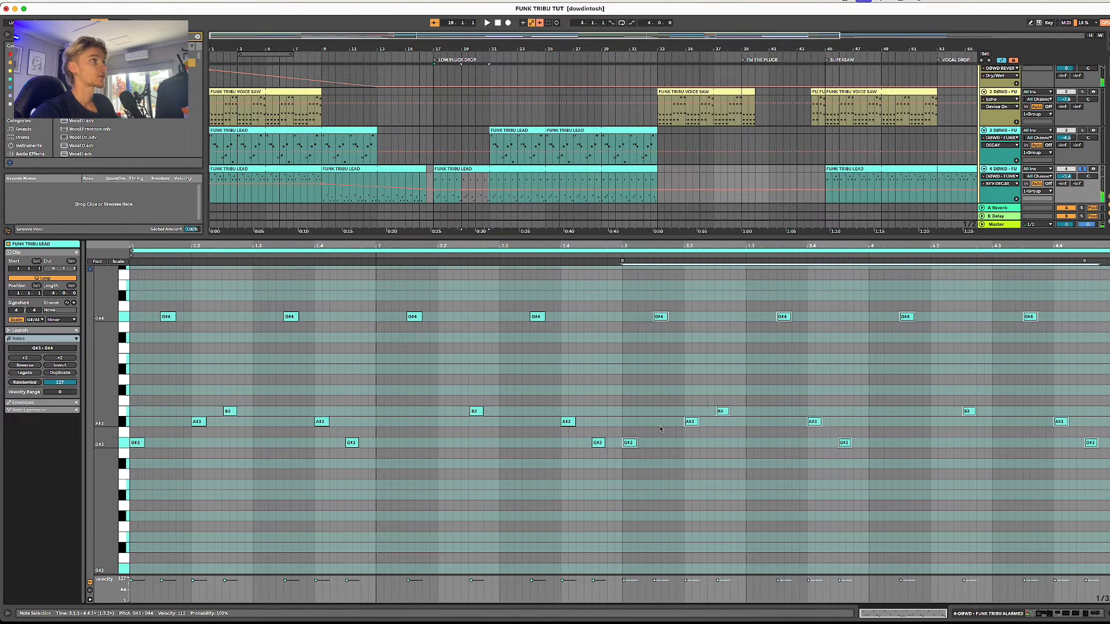
- Play the four-bar melody soloed, take the lead track out of solo, and play it again with the other tracks
key("space")
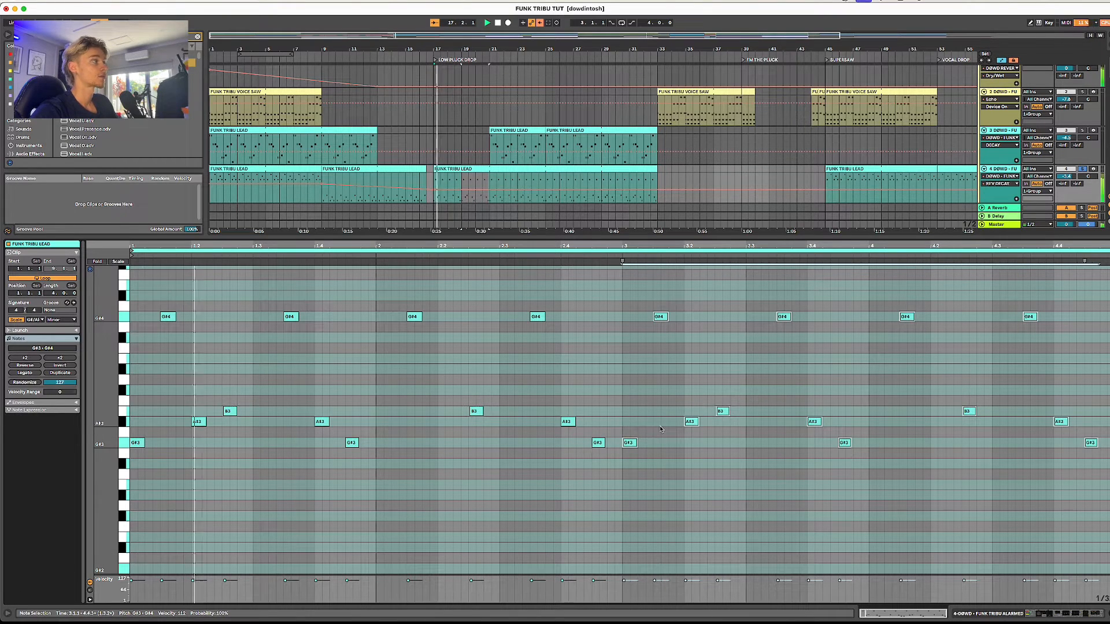
key("space")
left_click(1083, 169)
key("space")
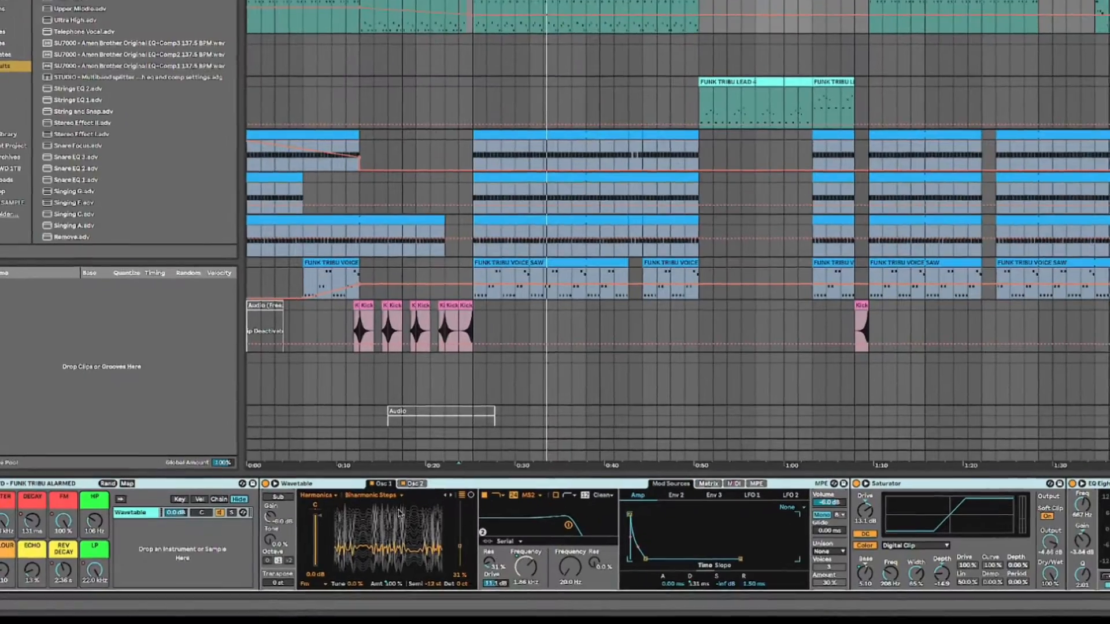
- Choose the Biharmonic Steps wavetable for Wavetable's oscillator 1 and FM Feedback for oscillator 2
left_click(373, 494)
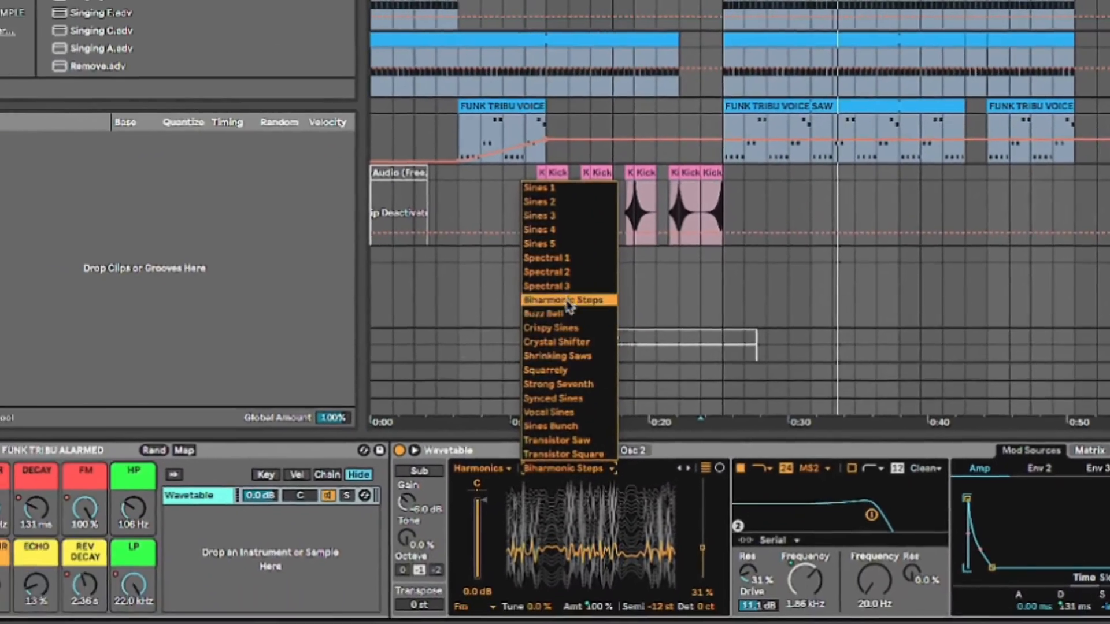
left_click(569, 301)
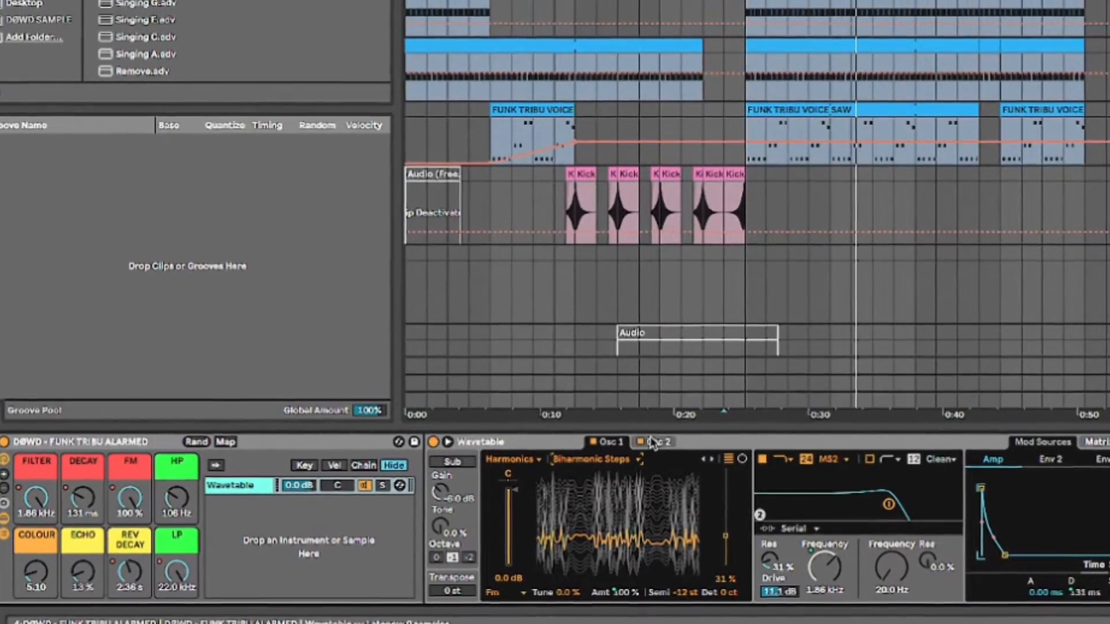
left_click(653, 443)
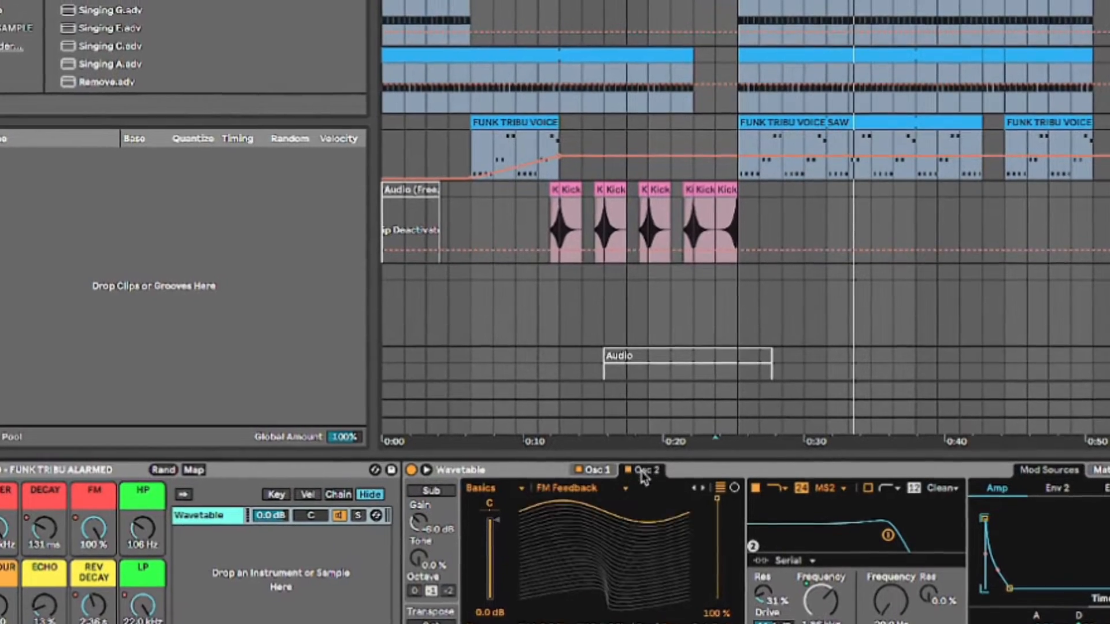
left_click(567, 488)
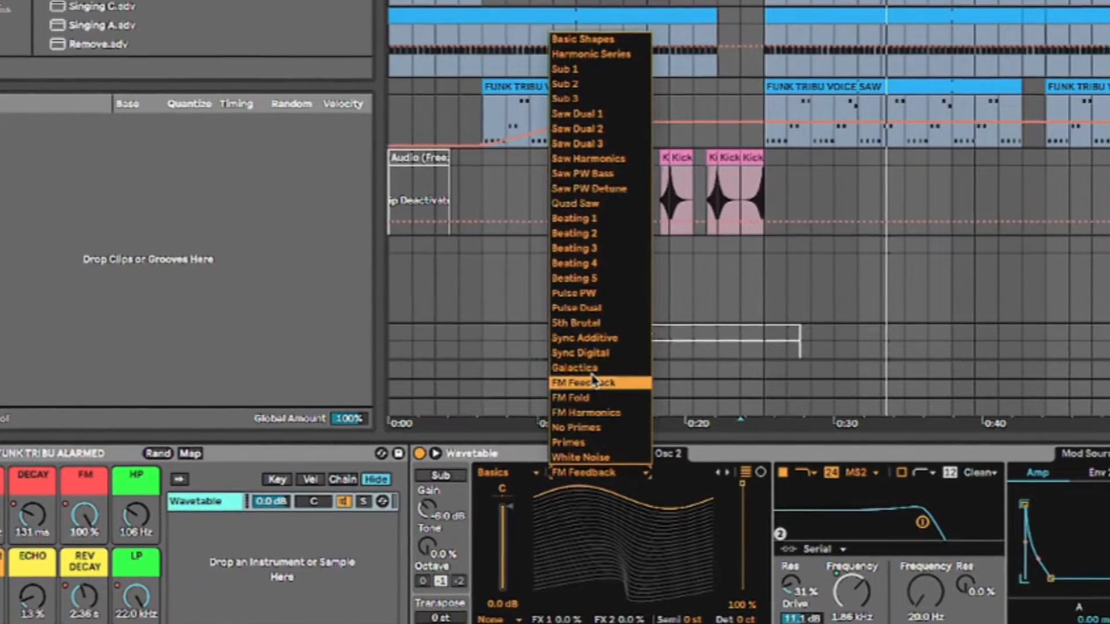
left_click(592, 381)
- Return to oscillator 1 and check its Harmonics category, wavetable and FM settings along with the rack's macros
left_click(613, 453)
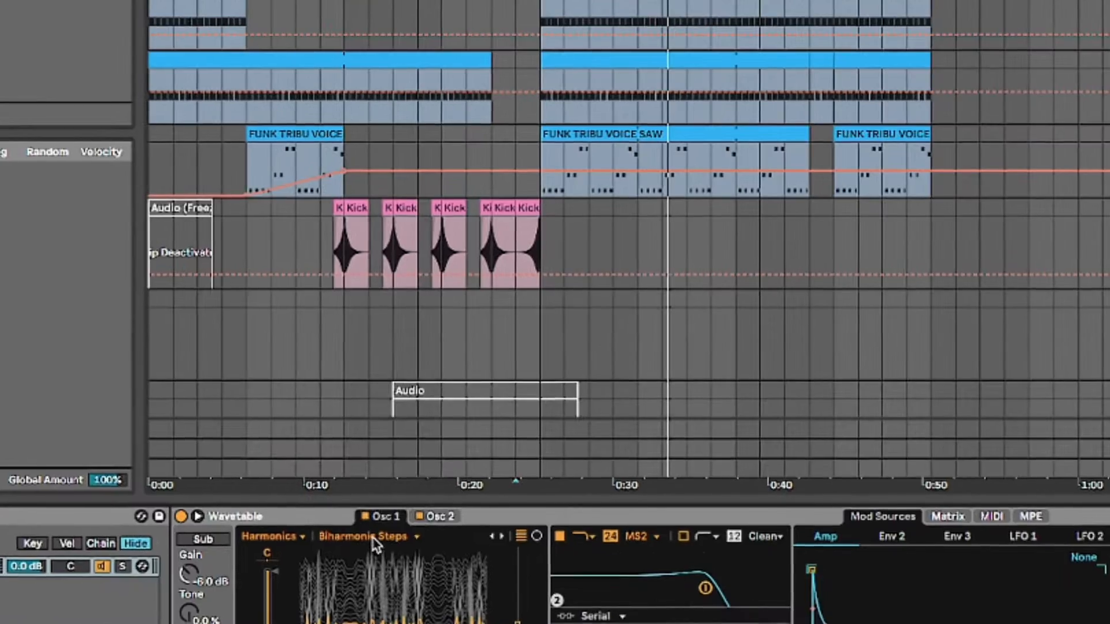
left_click(372, 538)
left_click(363, 538)
left_click(289, 537)
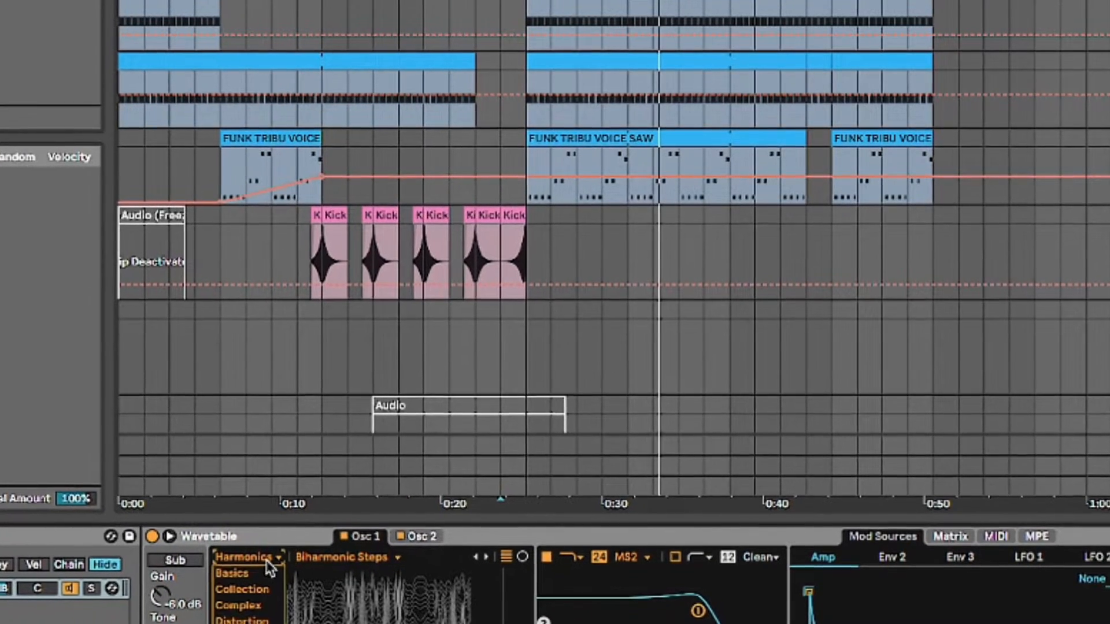
left_click(266, 560)
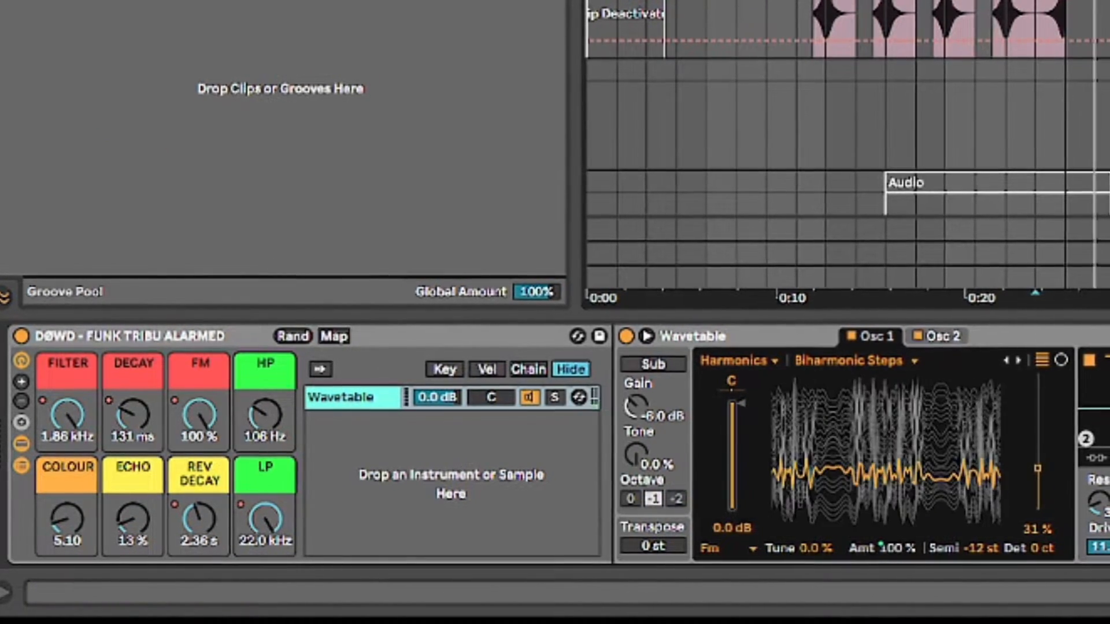
left_click(948, 362)
left_click(249, 418)
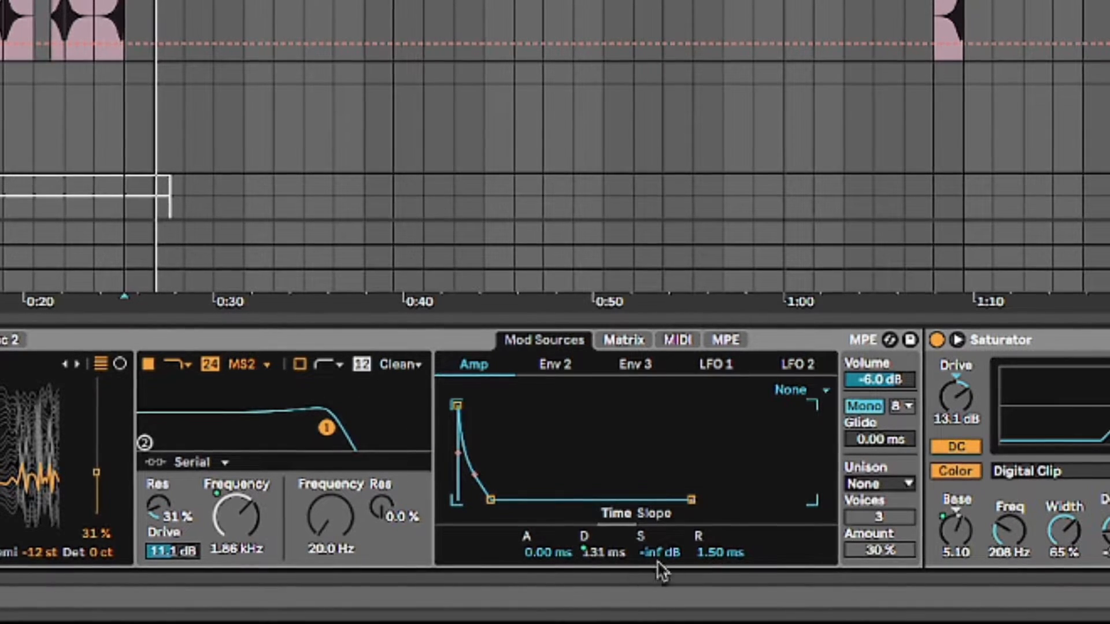
- Set the Amp envelope's modulation of Filter 1 Freq to 56 and review the remaining envelopes and LFOs
left_click(622, 339)
left_click(578, 438)
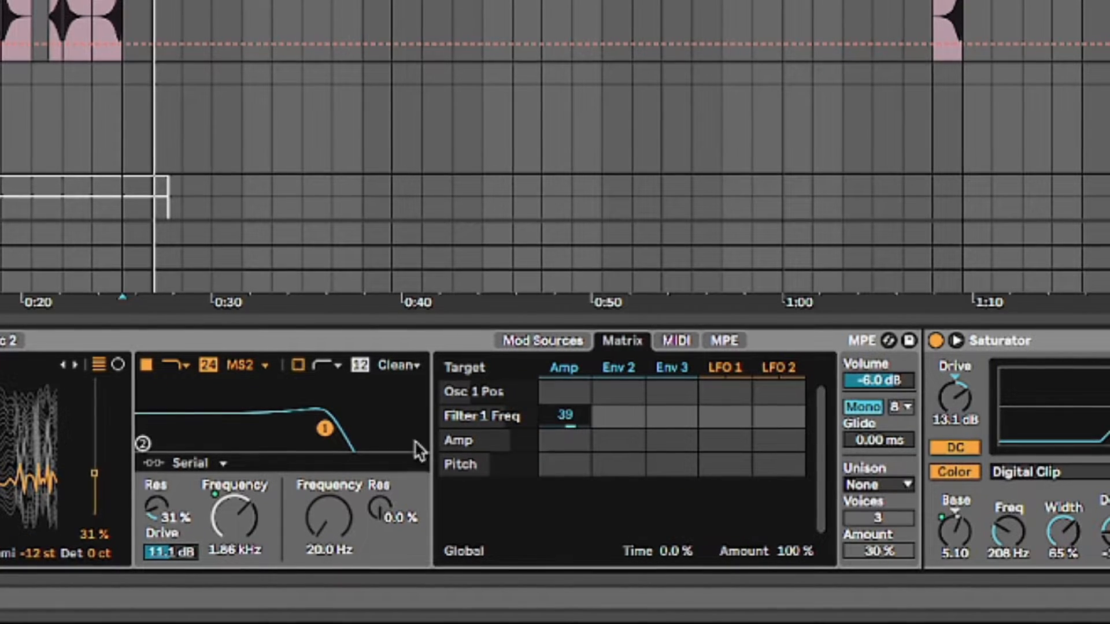
double_click(555, 415)
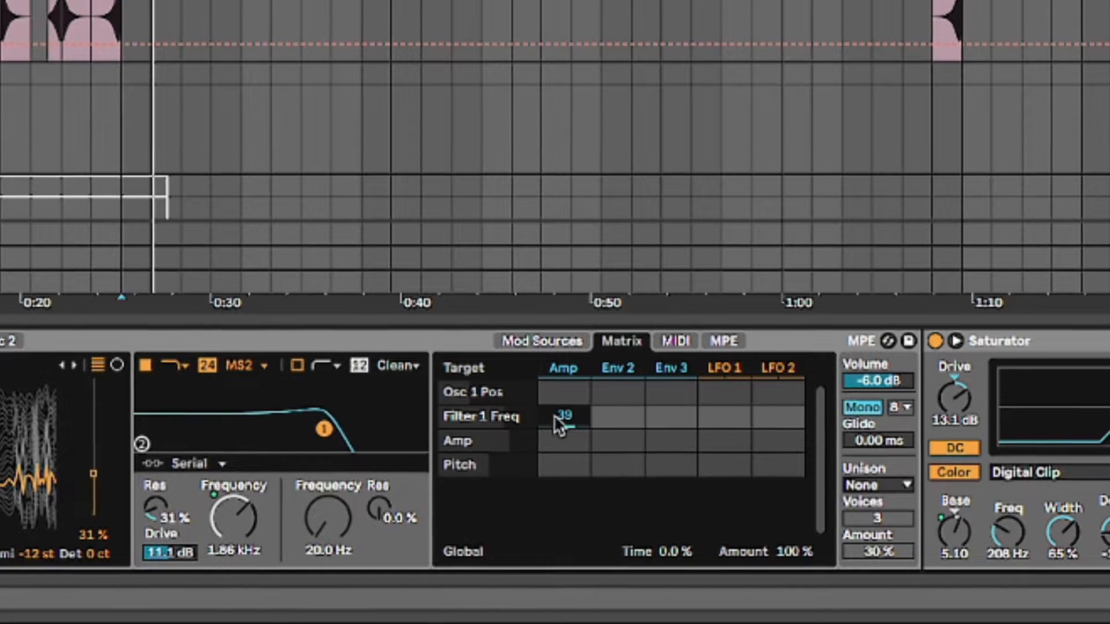
left_click_drag(563, 416, 564, 384)
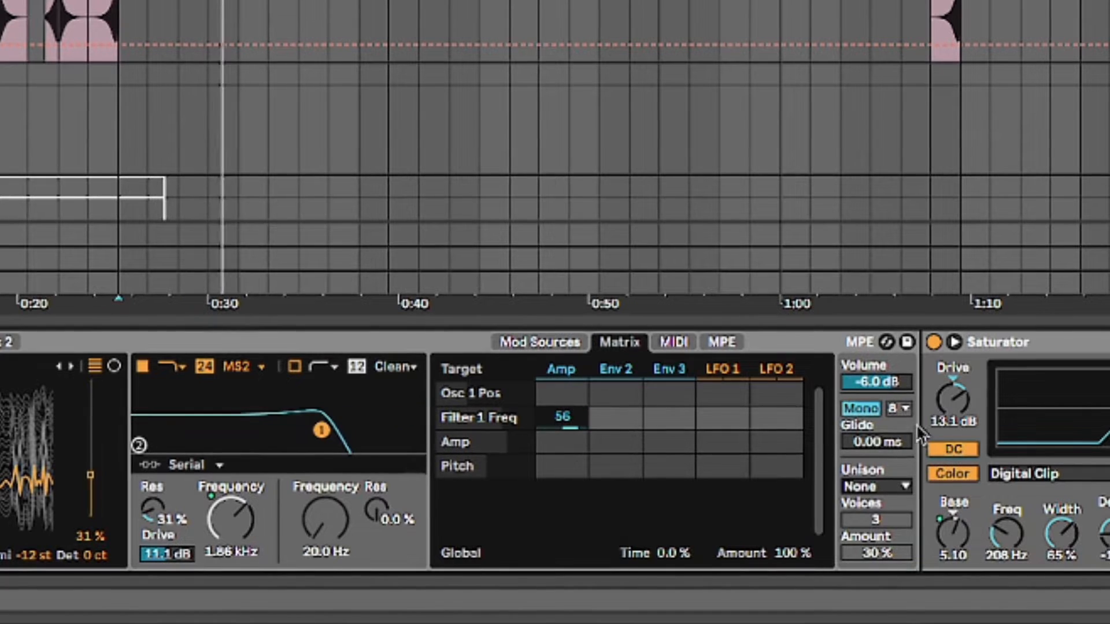
left_click(540, 343)
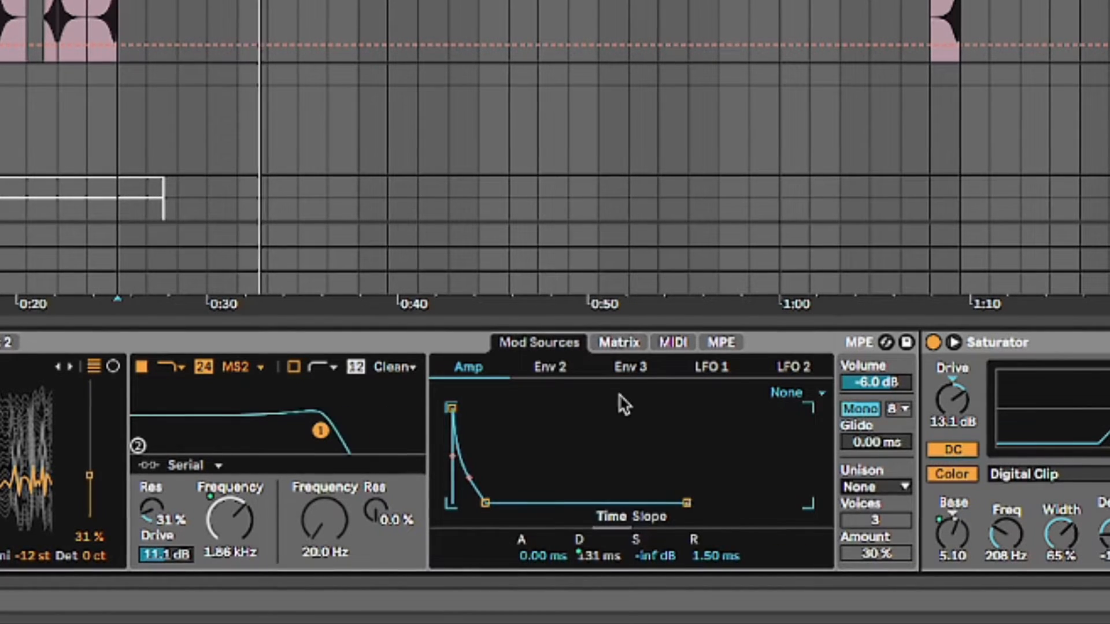
left_click(549, 366)
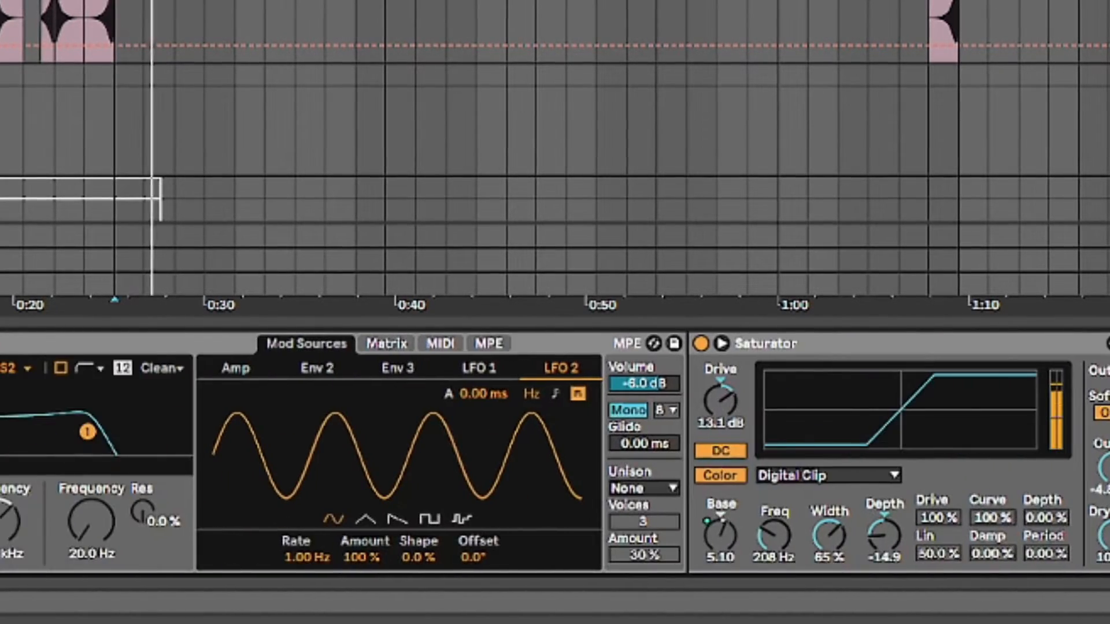
- Switch on the Saturator and the EQ Eight after it, and adjust the EQ's band 8 high cut to 1.47 kHz
left_click(693, 347)
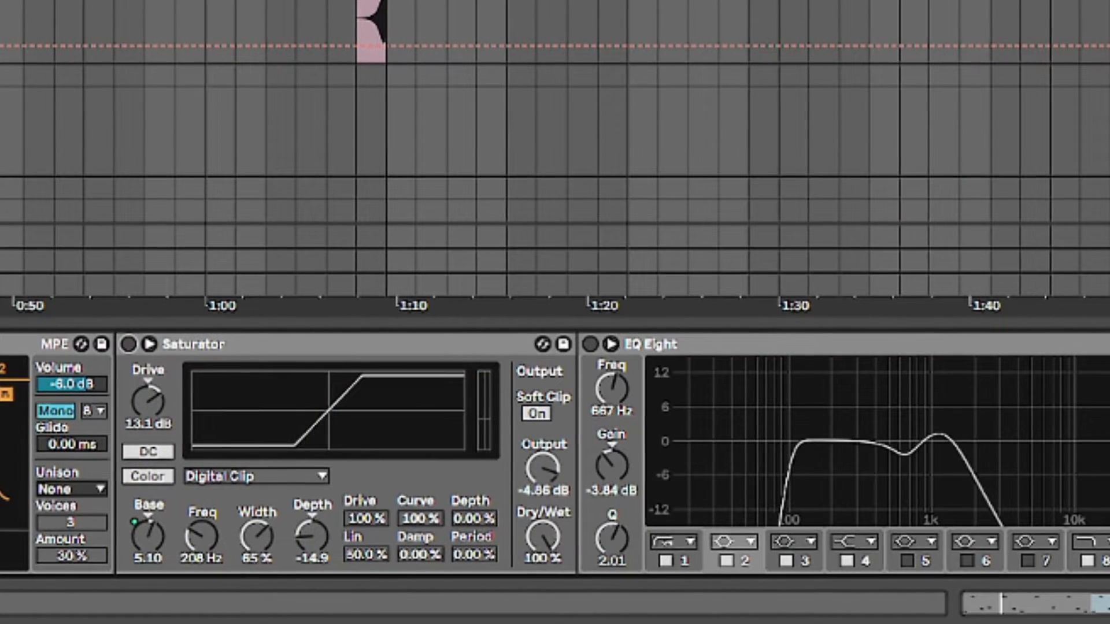
left_click(126, 345)
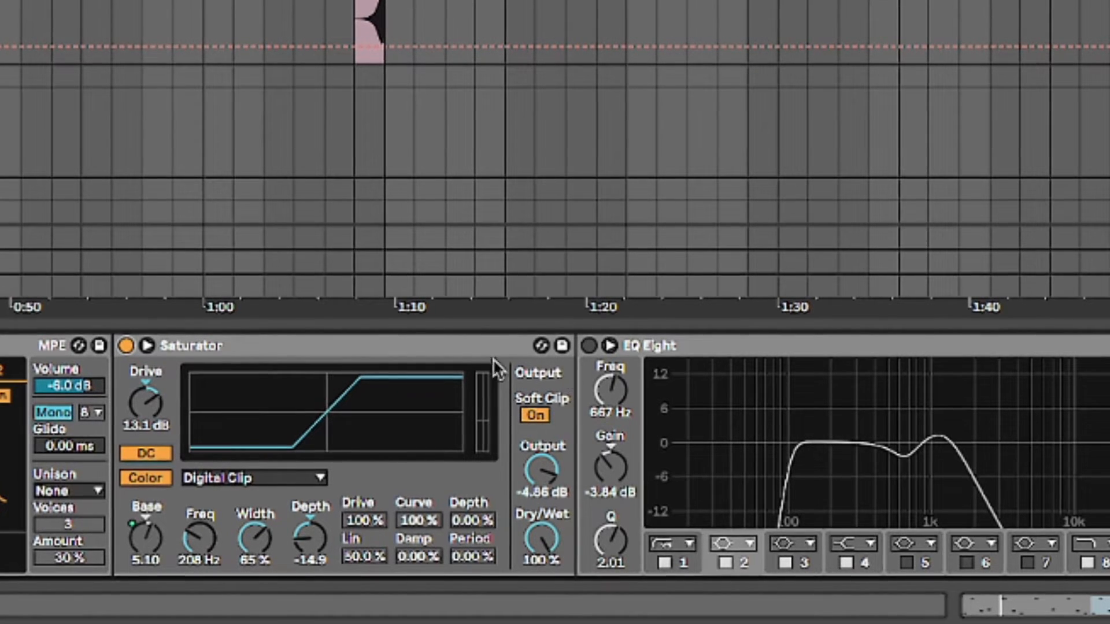
left_click(404, 343)
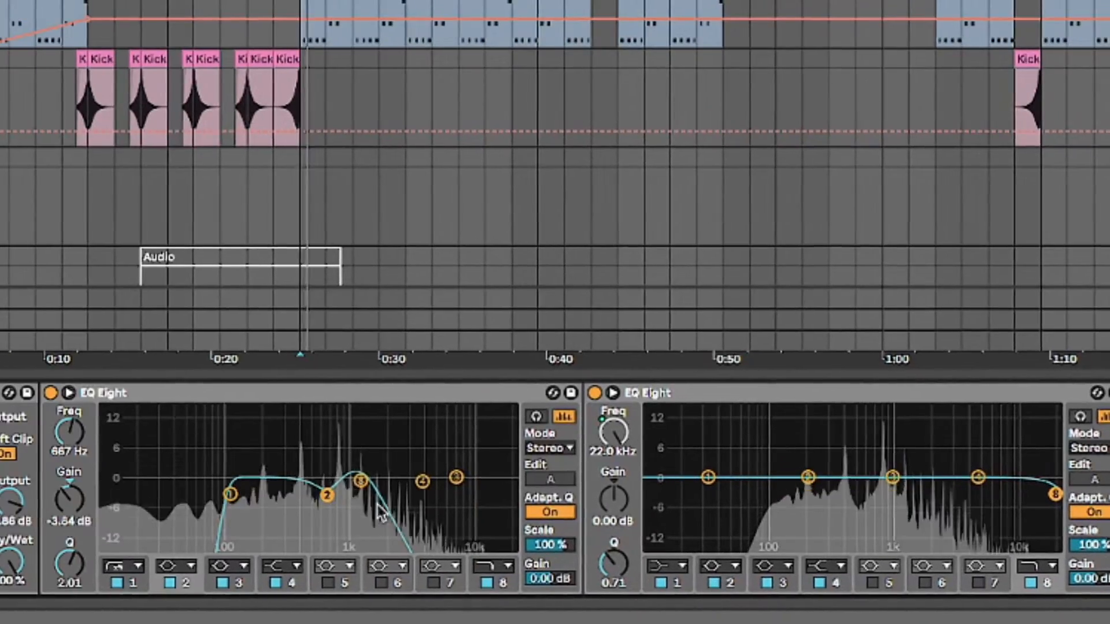
mouse_move(360, 481)
left_mouse_down()
mouse_move(367, 461)
mouse_move(361, 477)
left_mouse_up()
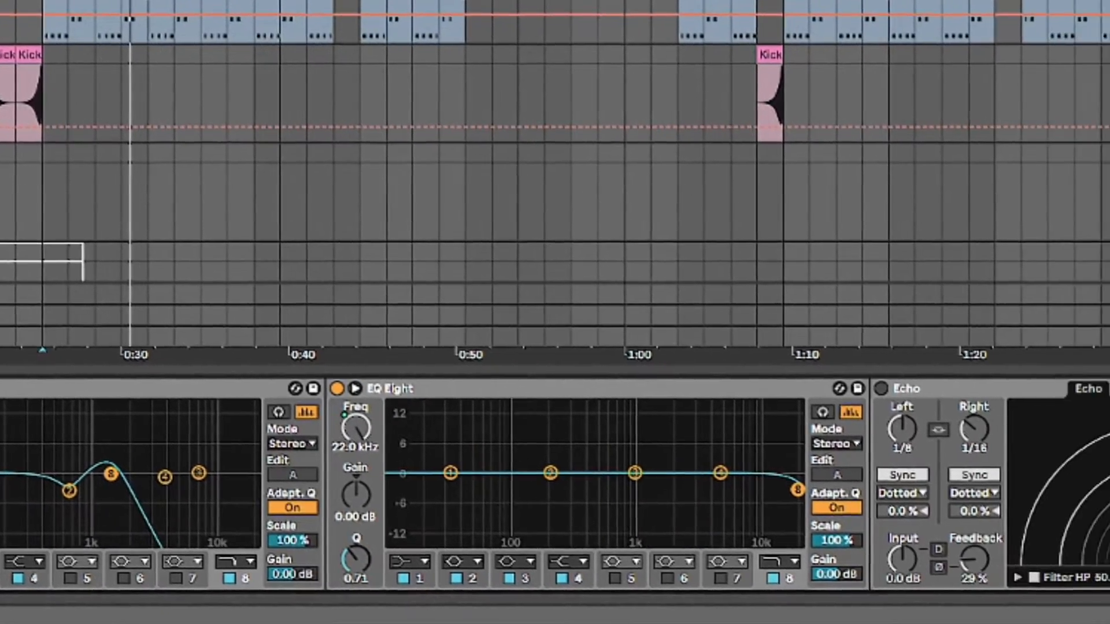
- Turn on the Echo and compare its left and right delay times linked and unlinked, leaving them unlinked
scroll(632, 411, "left", 2)
scroll(632, 412, "right", 7)
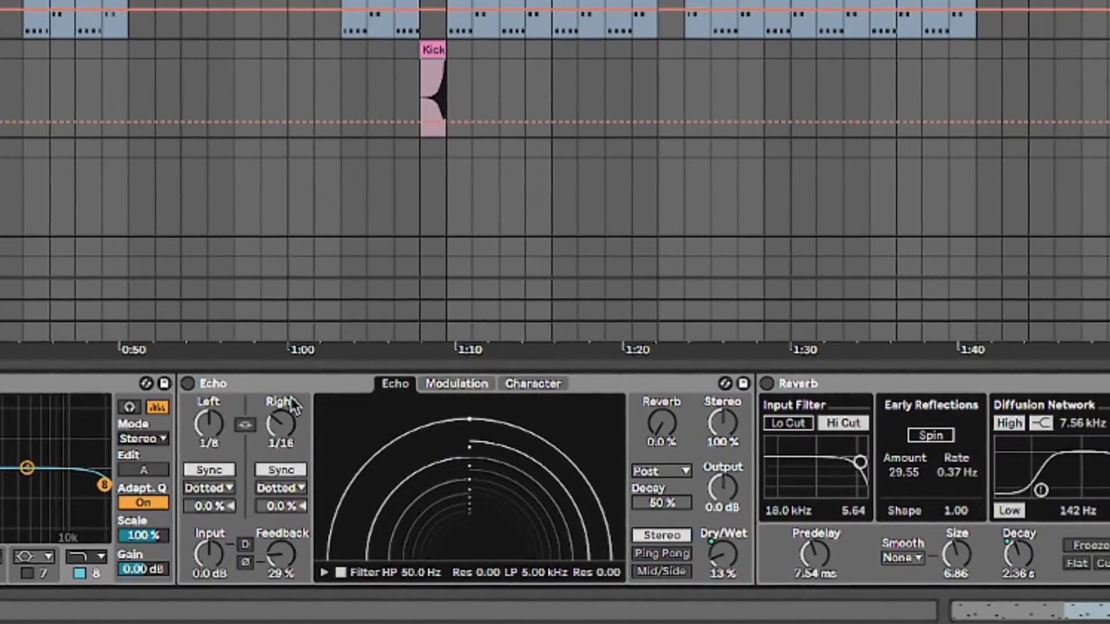
left_click(188, 384)
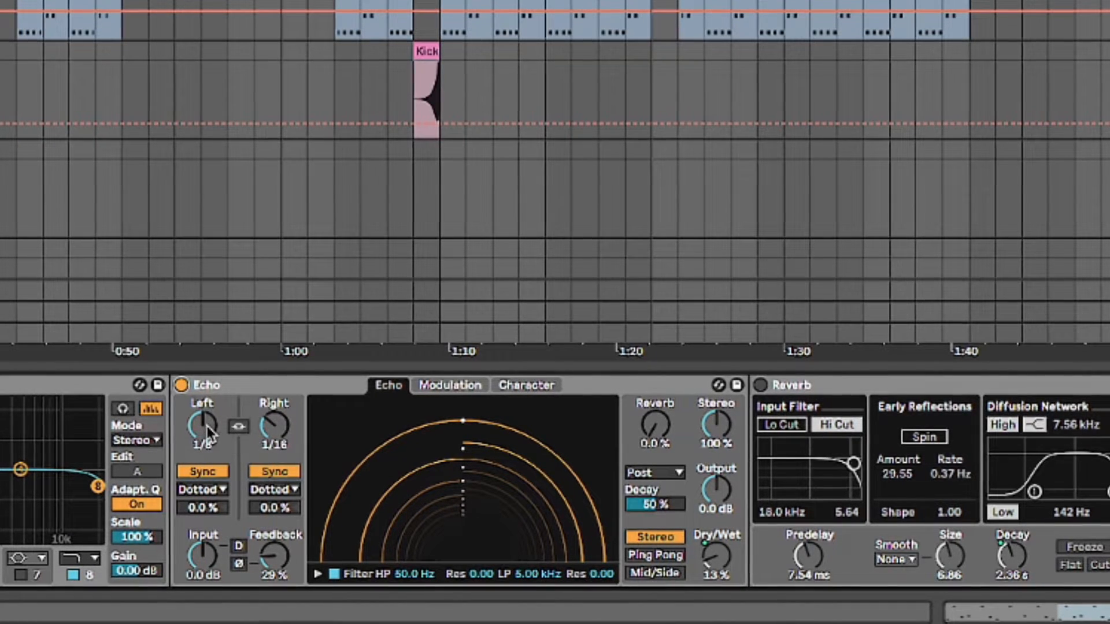
left_click(237, 427)
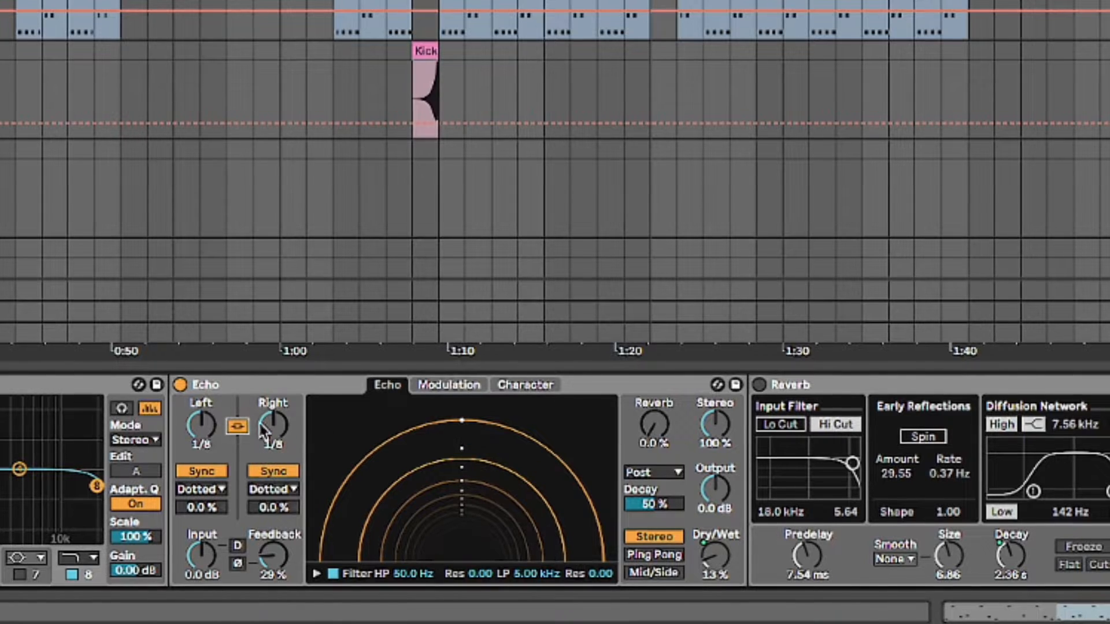
left_click(237, 426)
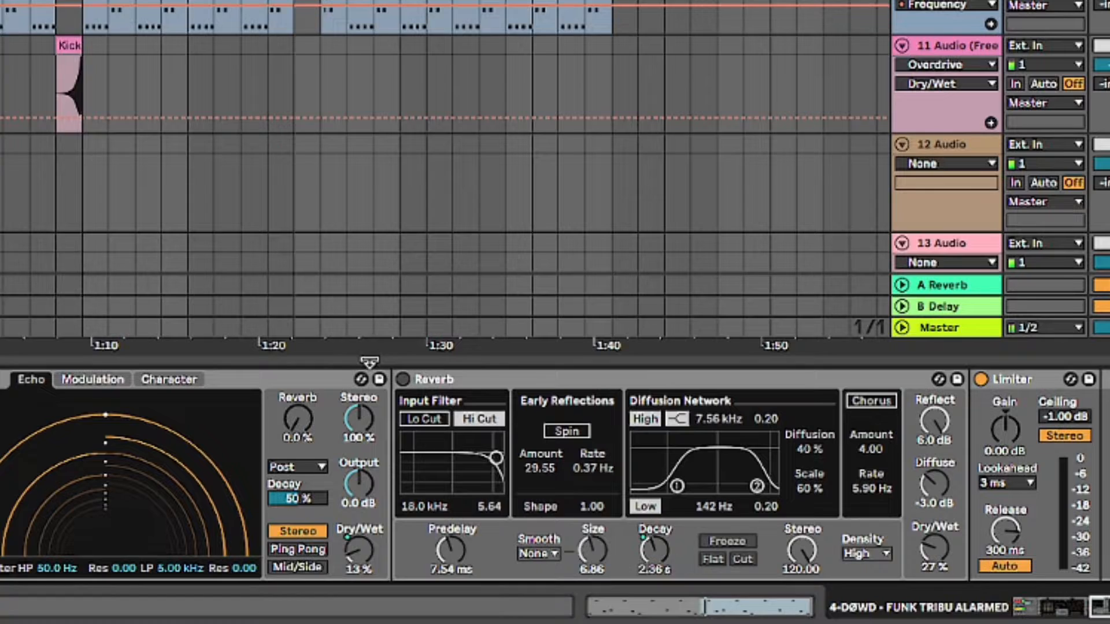
- Turn on the Reverb after the Echo and review the device chain back to the EQ Eight
left_click(754, 383)
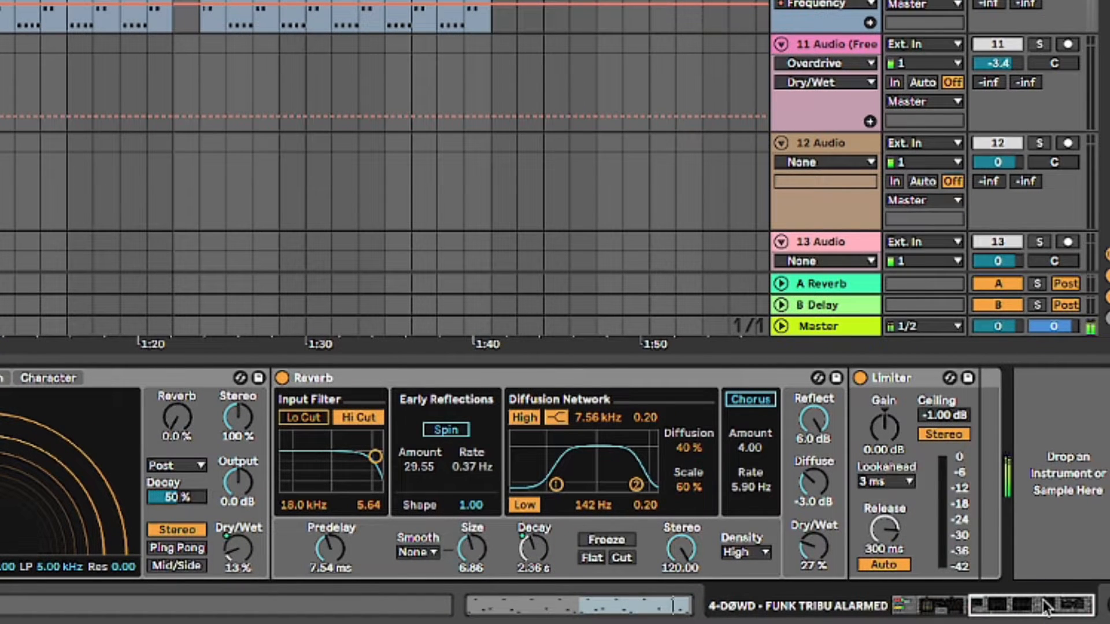
left_click_drag(1043, 608, 959, 607)
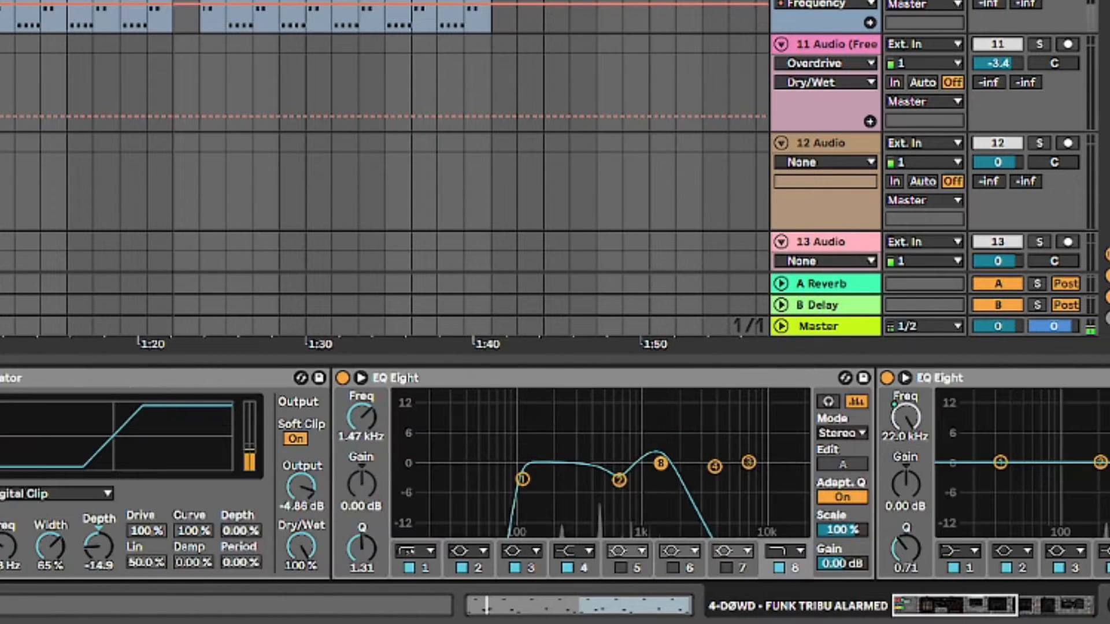
scroll(384, 167, "up", 2)
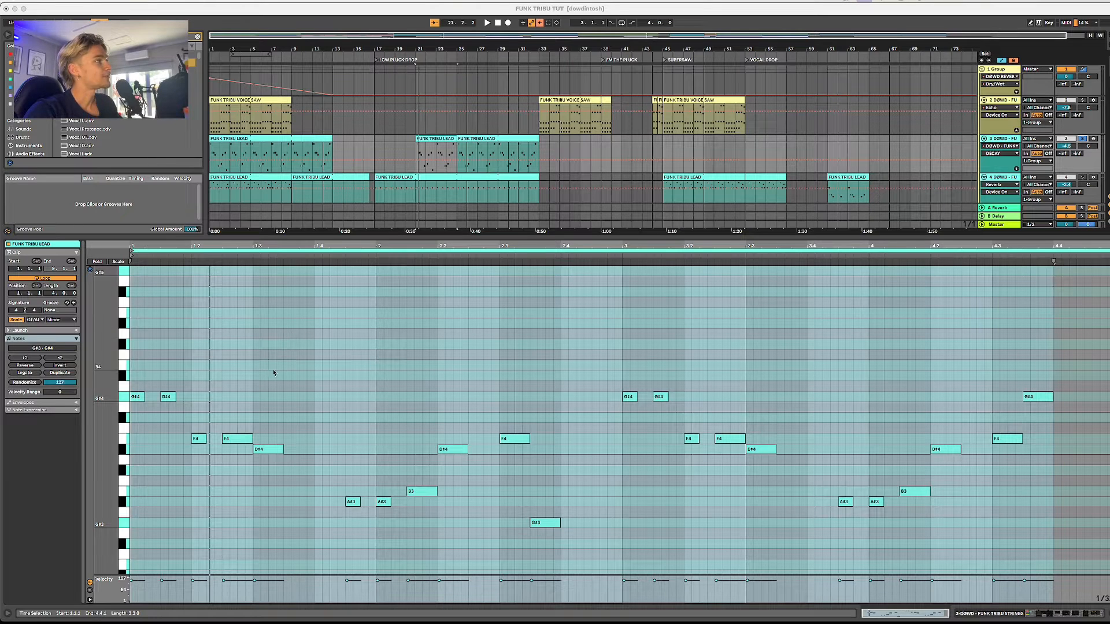
- Play the strings track's lead clip at bar 21, restarting playback to hear its melody in the arrangement
key("space")
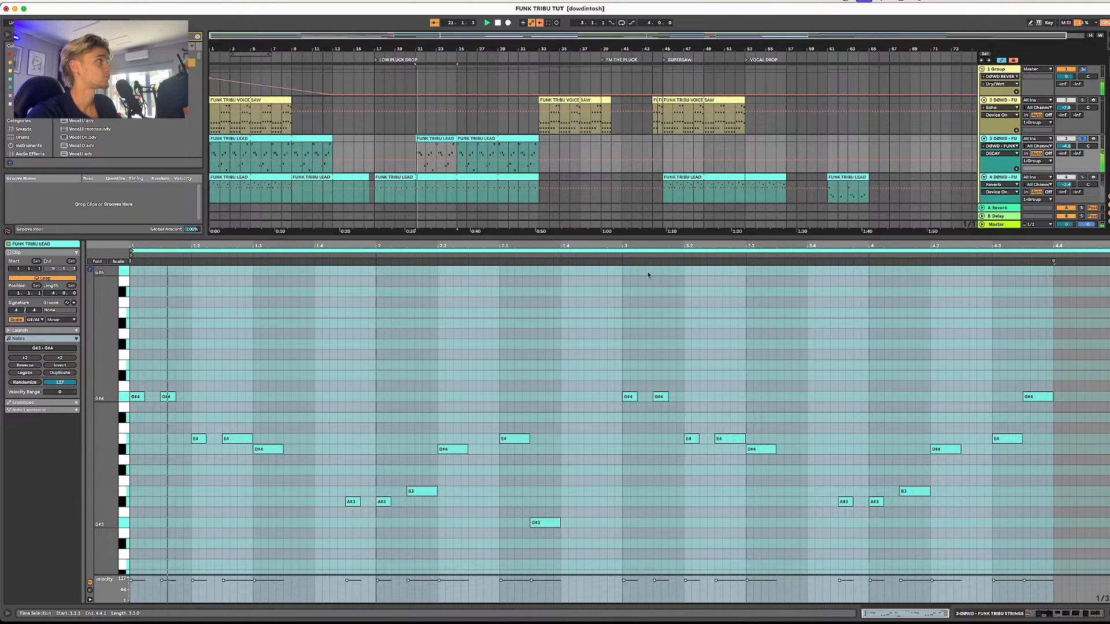
left_click(292, 151)
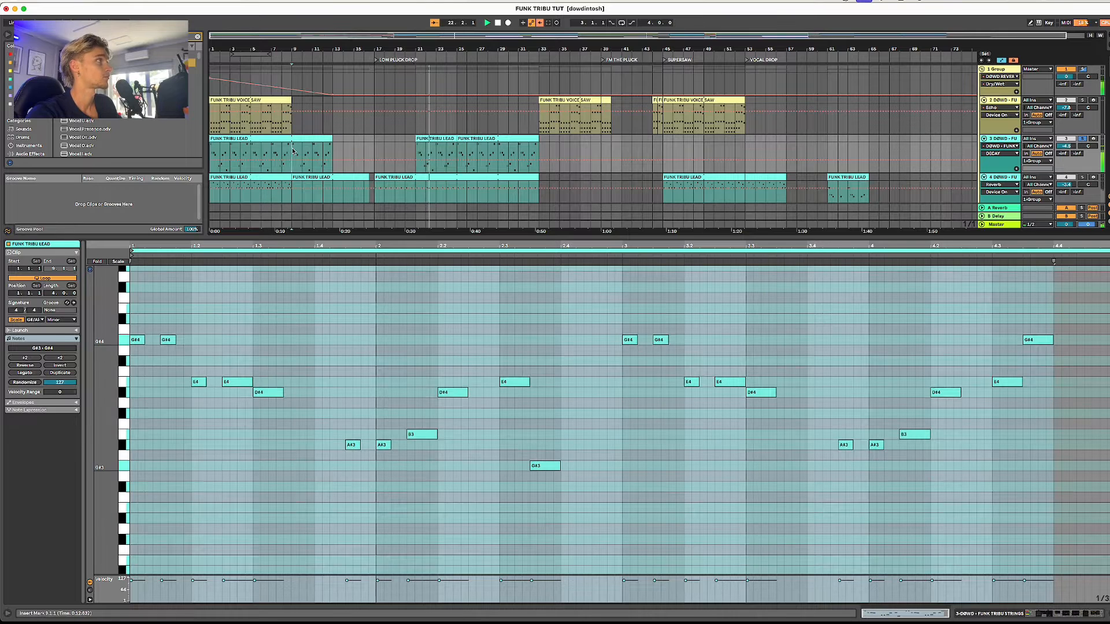
key("space")
key("space")
left_click(430, 139)
key("space")
key("space")
- Transpose all notes of the strings clip down one octave for comparison and move them back up
left_click(392, 359)
key("super+a")
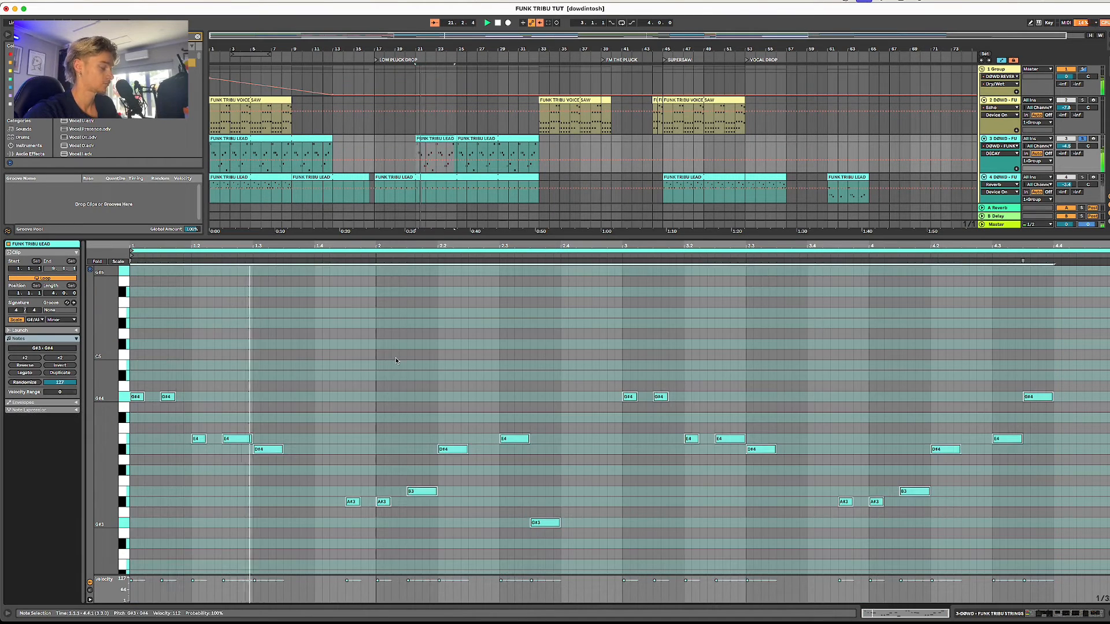
key("shift+Down")
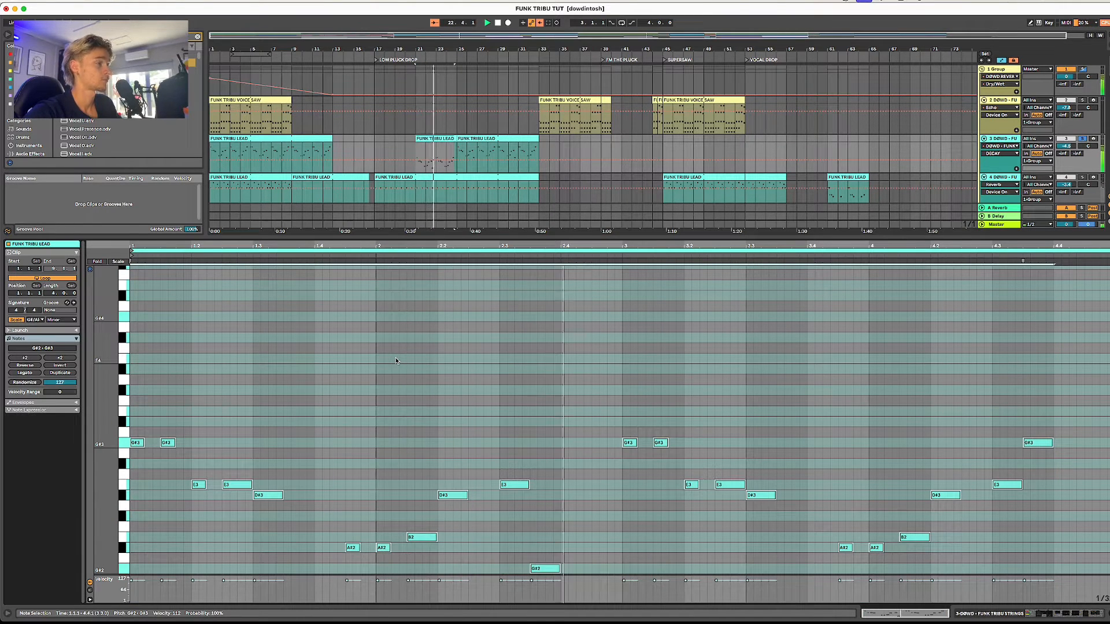
key("shift+Up")
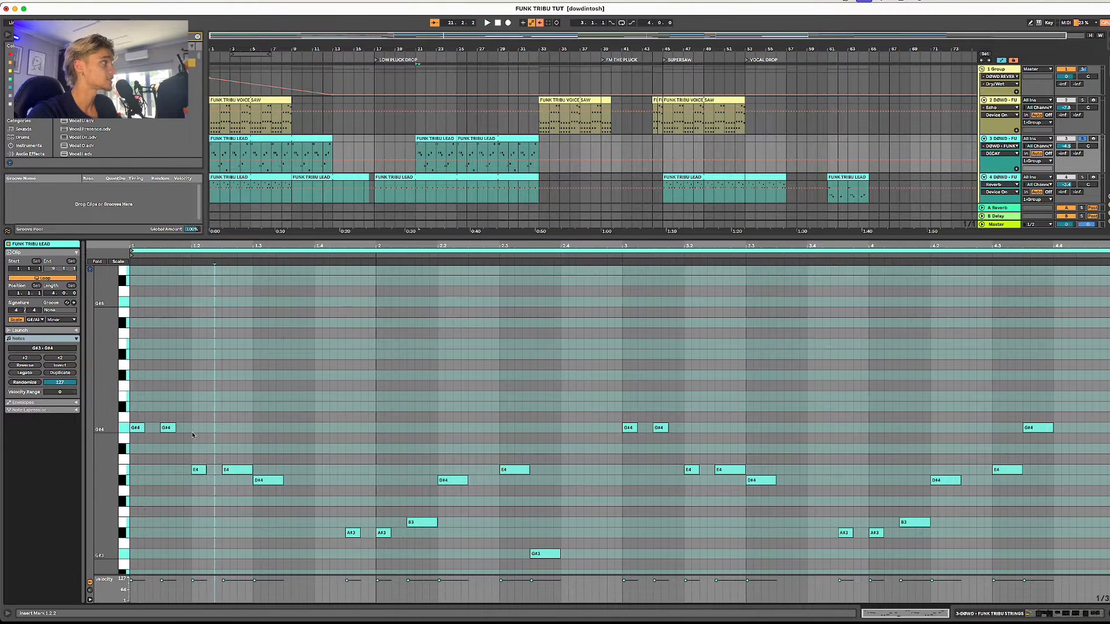
- Play the opening notes of the strings melody and examine their pitches and the rests between them
left_click(142, 428)
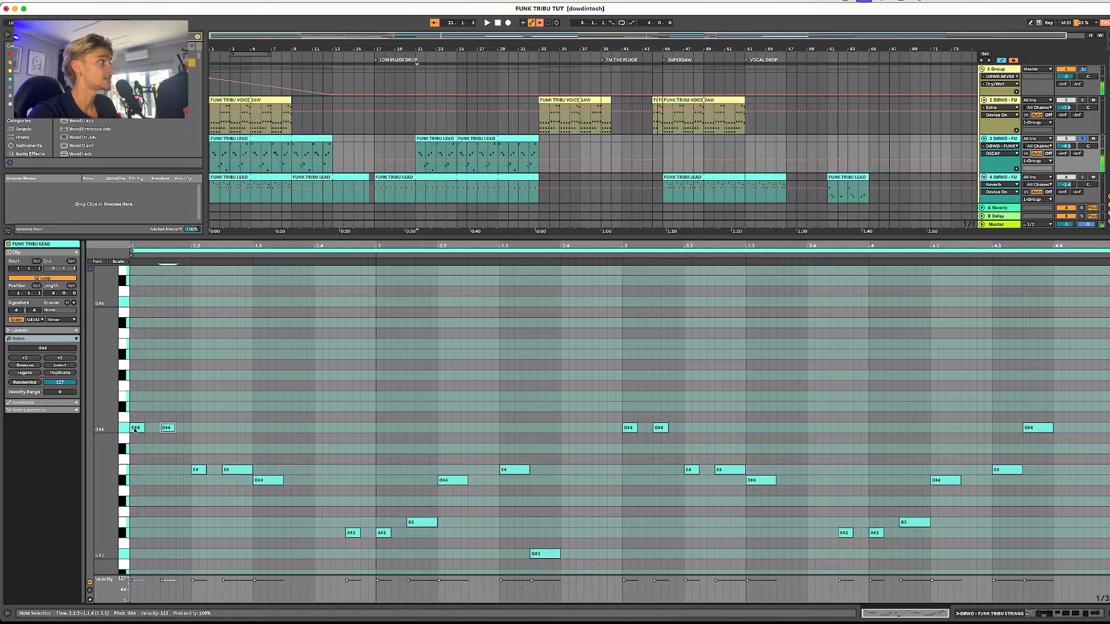
key("space")
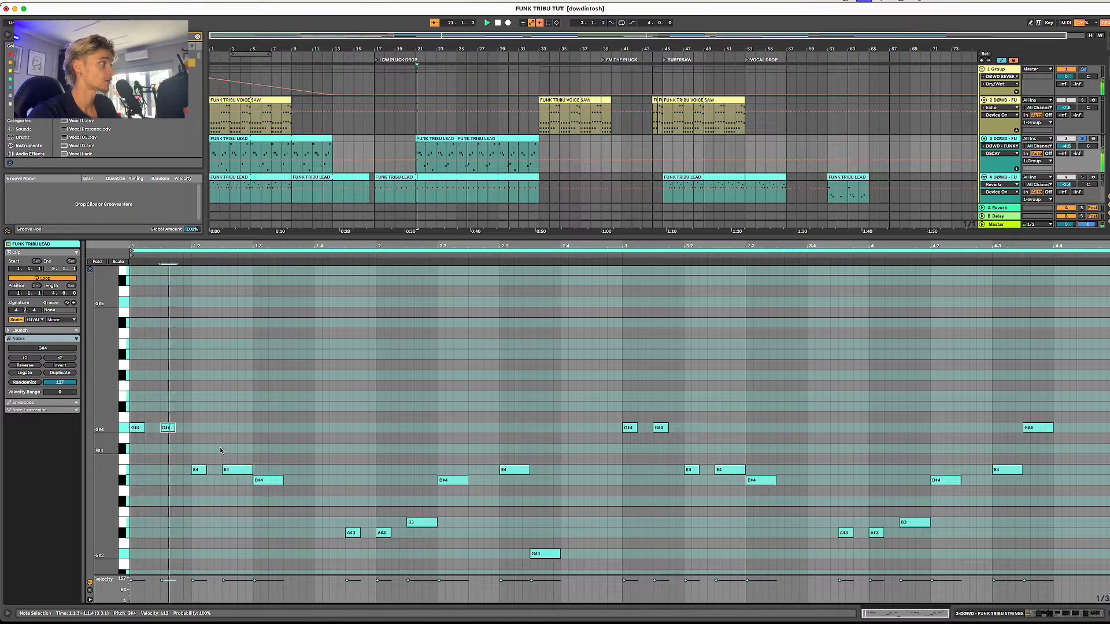
key("space")
left_click(151, 416)
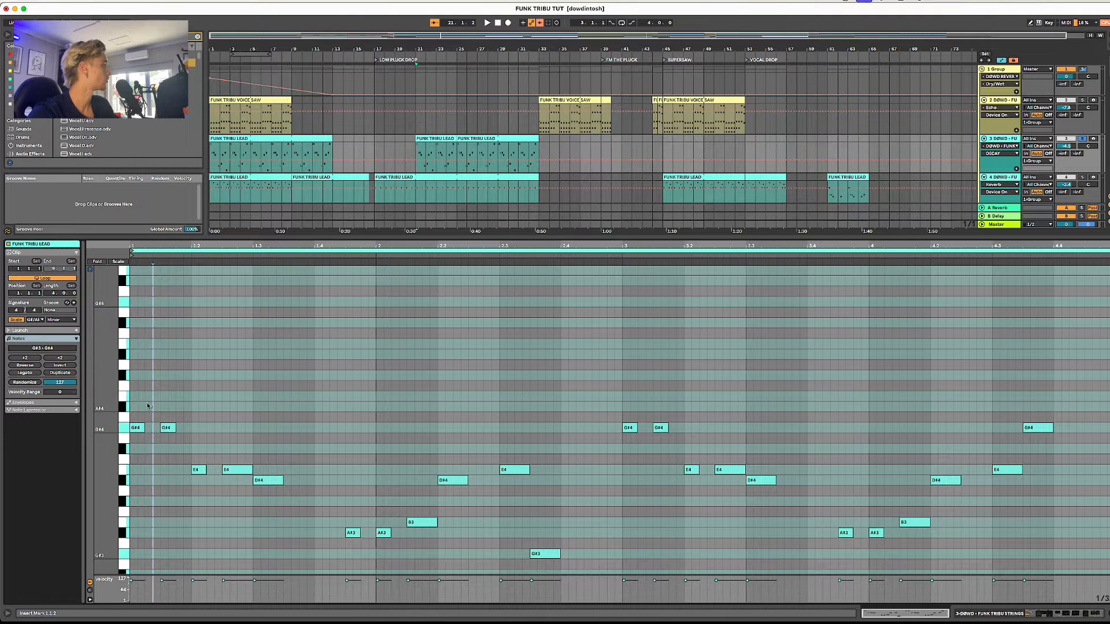
left_click(238, 429)
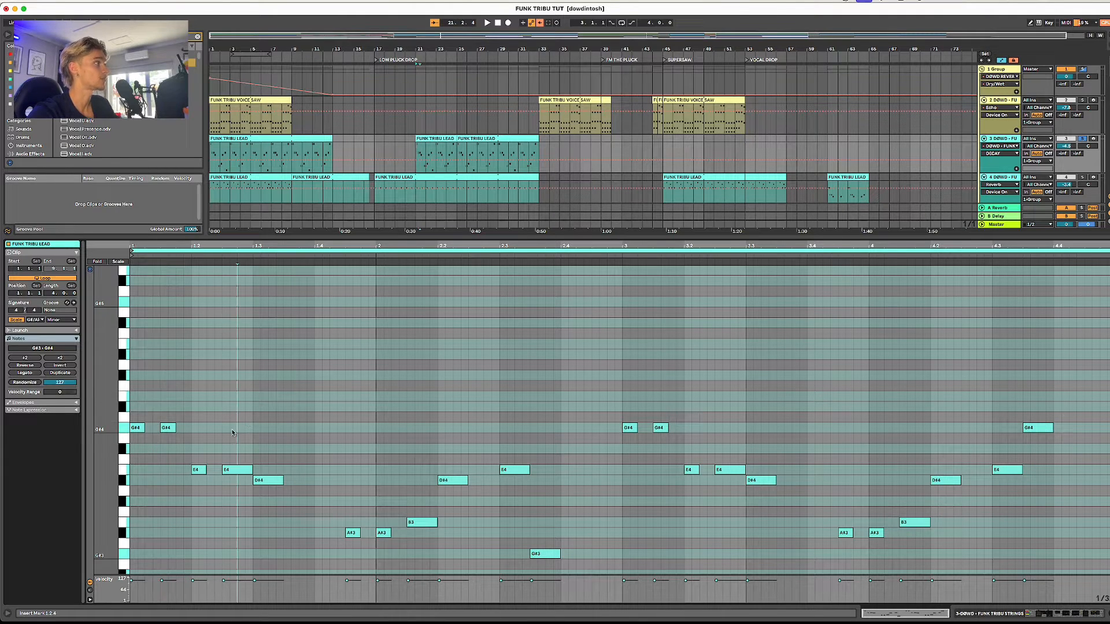
key("Right")
key("Right")
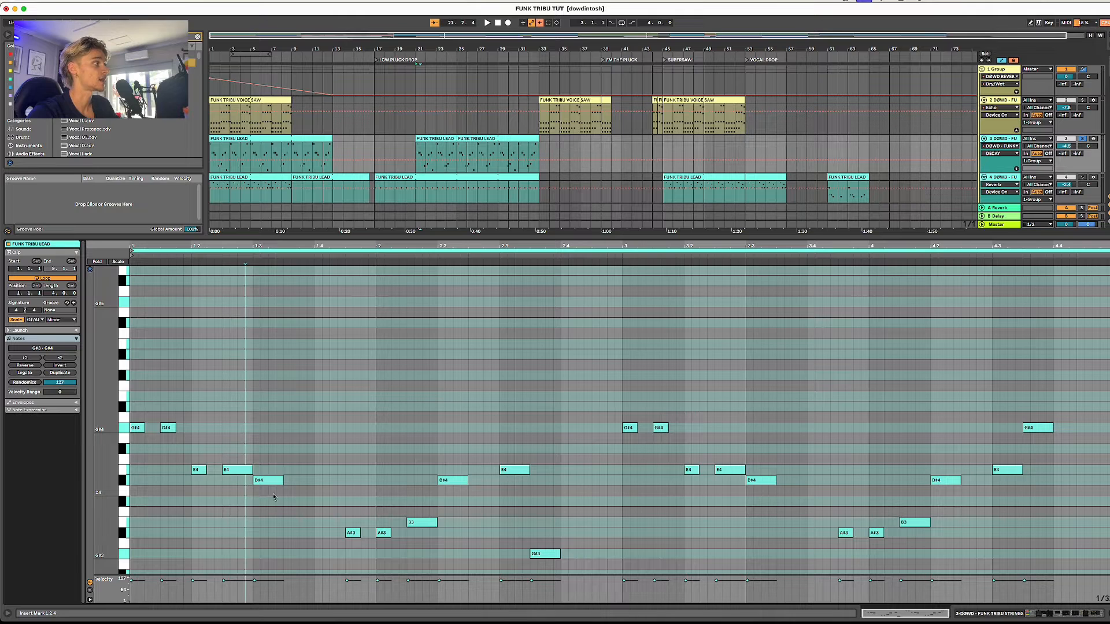
left_click(319, 504)
left_click_drag(294, 509, 304, 505)
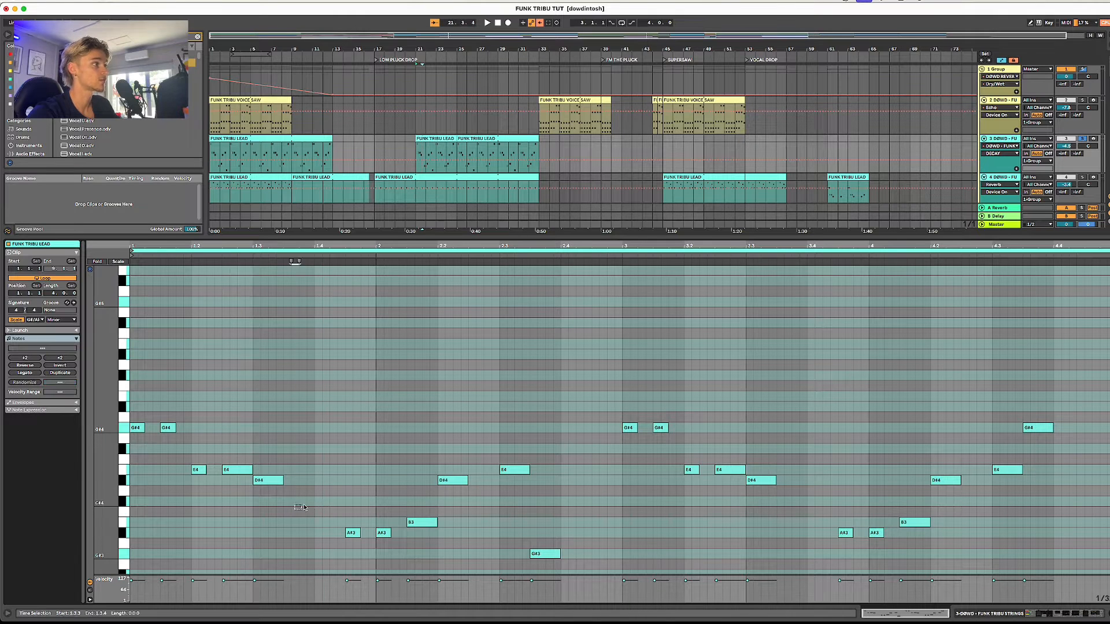
left_click_drag(348, 401, 331, 277)
left_click_drag(552, 341, 616, 460)
left_click_drag(796, 365, 784, 385)
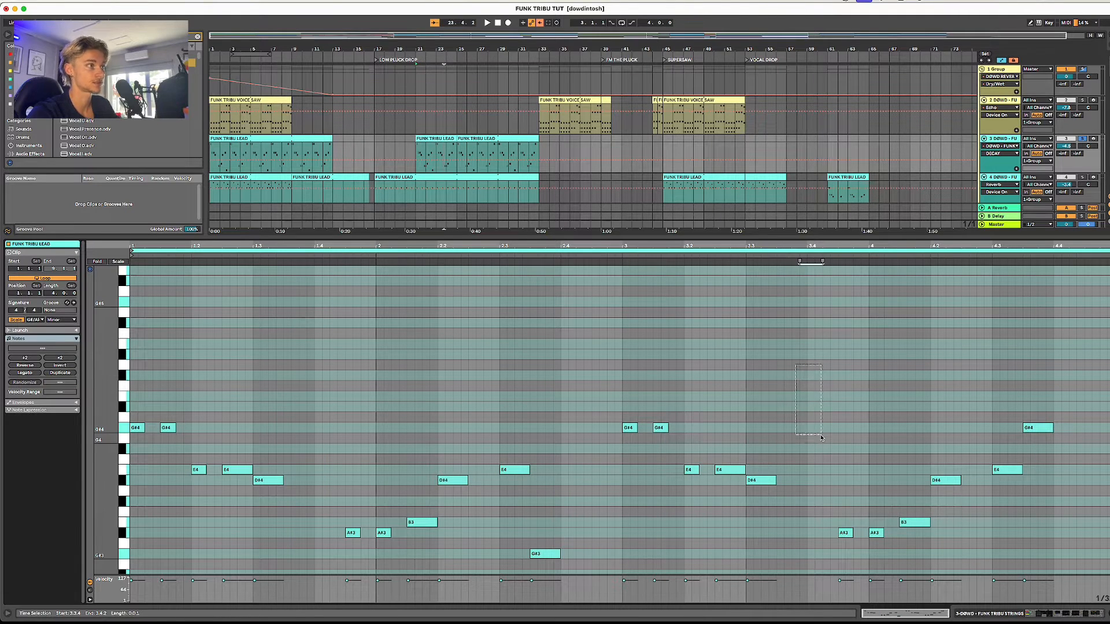
left_click_drag(822, 437, 820, 434)
left_click_drag(795, 389, 828, 421)
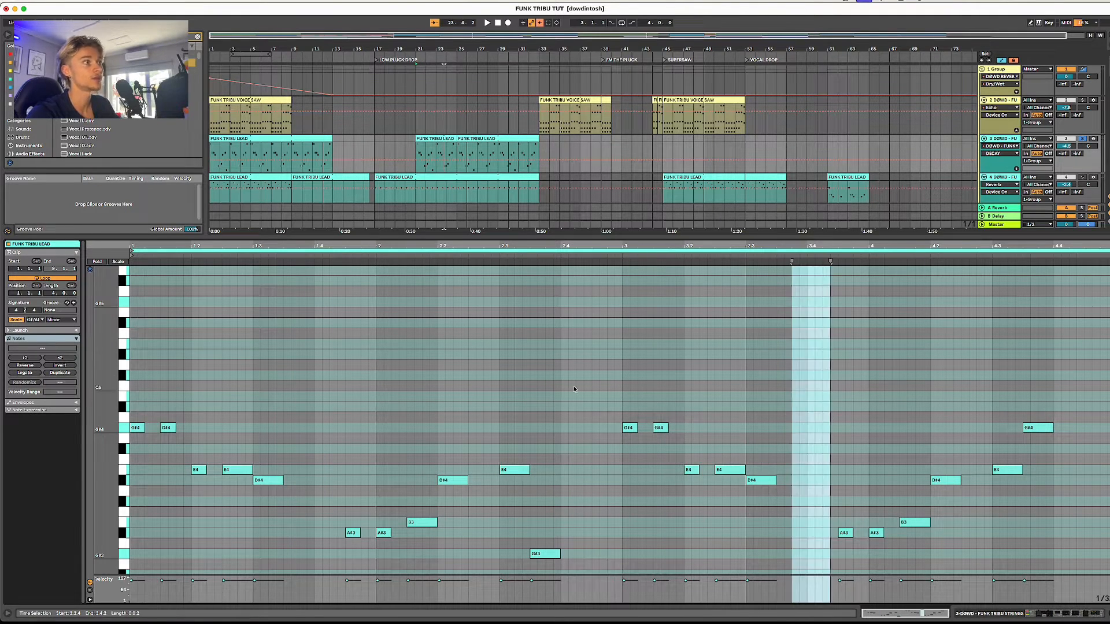
key("space")
left_click(282, 479)
left_click(323, 472)
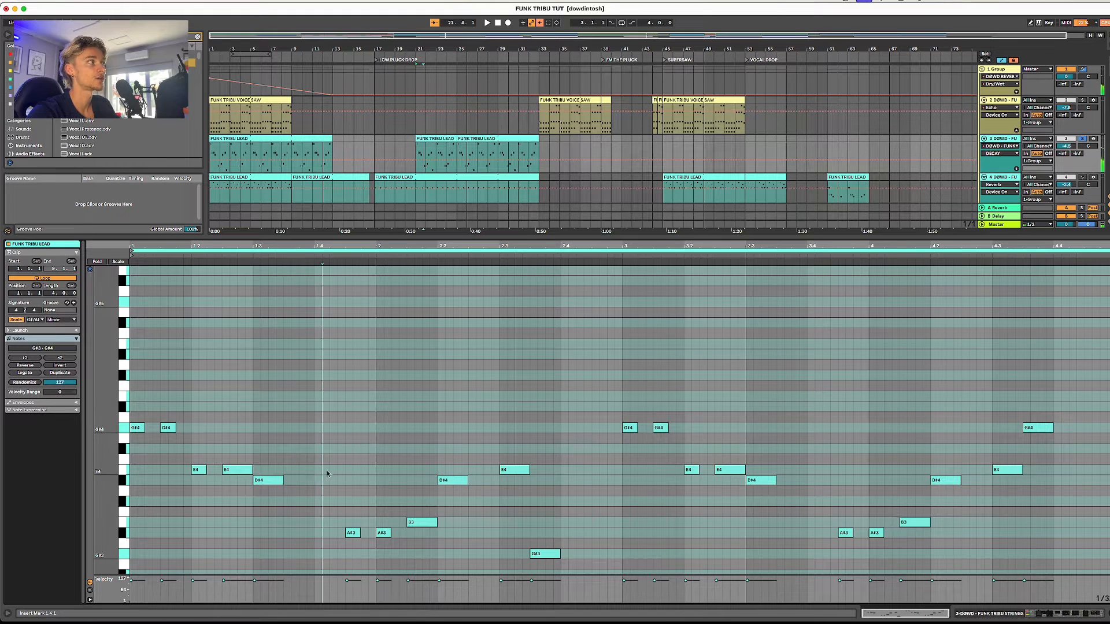
left_click(385, 453)
left_click_drag(416, 433, 422, 420)
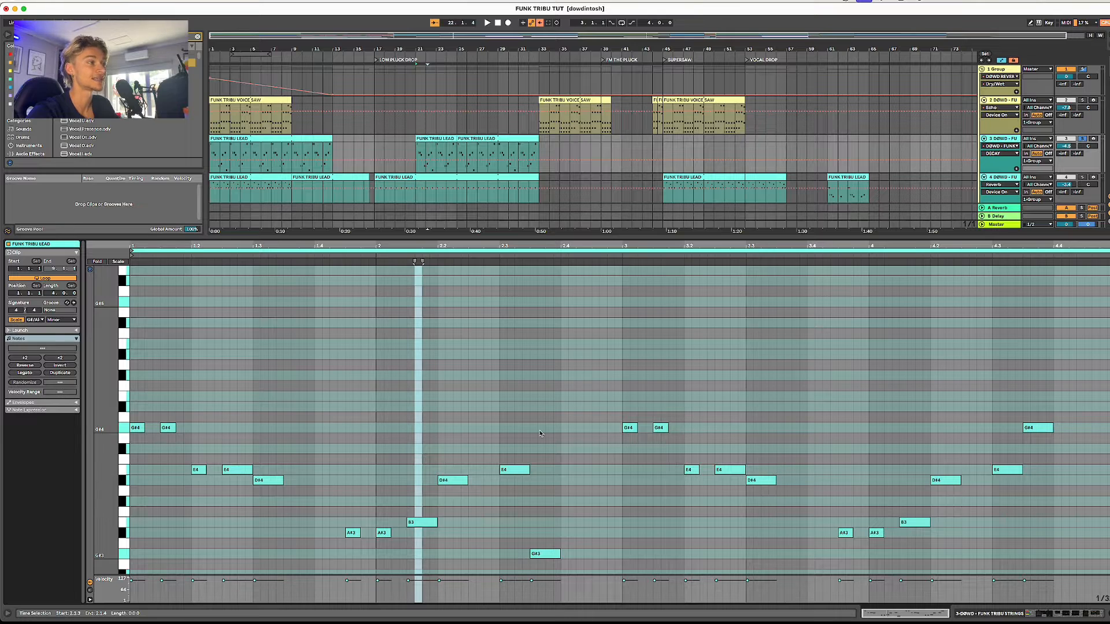
- Follow the strings melody from its first bar and compare the low G#3 ending the first phrase with the second phrase's ending
scroll(160, 327, "down", 2)
left_click(161, 327)
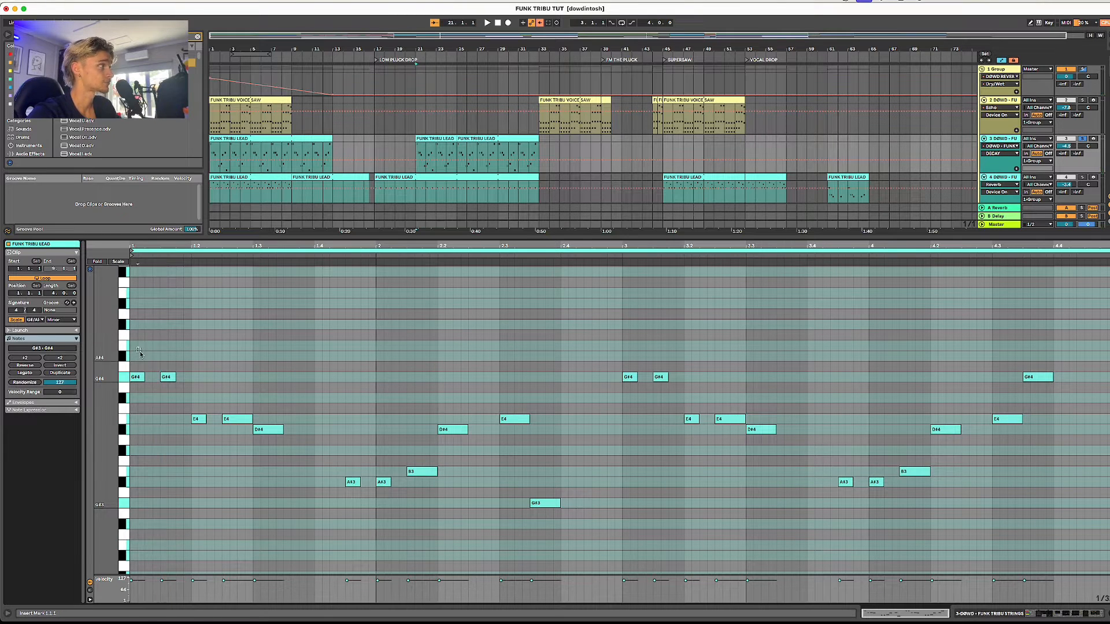
left_click_drag(252, 373, 245, 374)
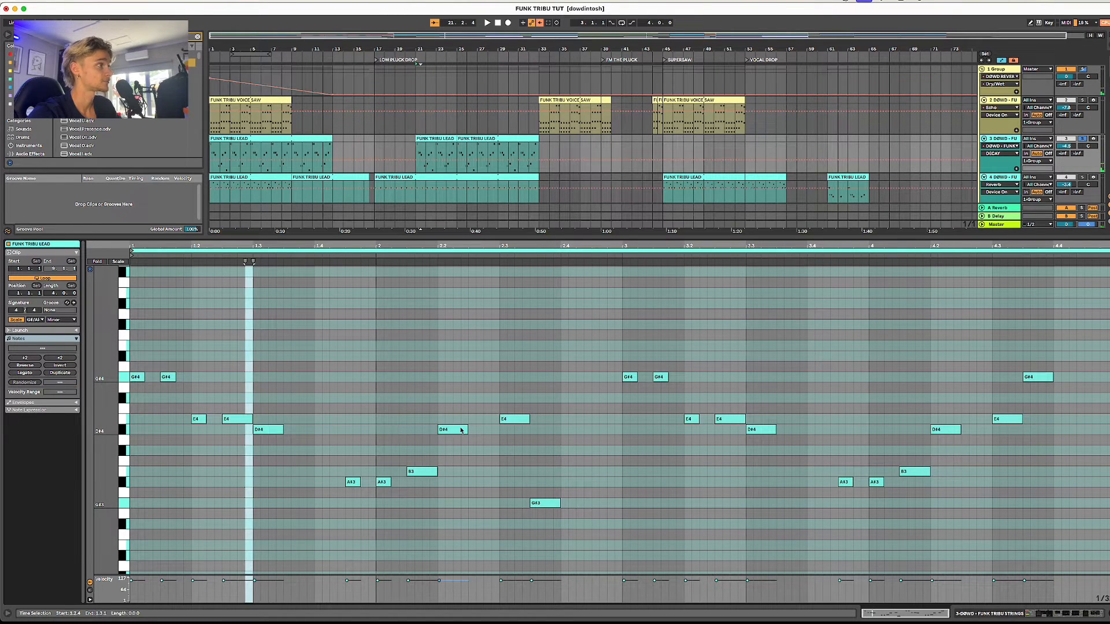
left_click(461, 429)
left_click(542, 503)
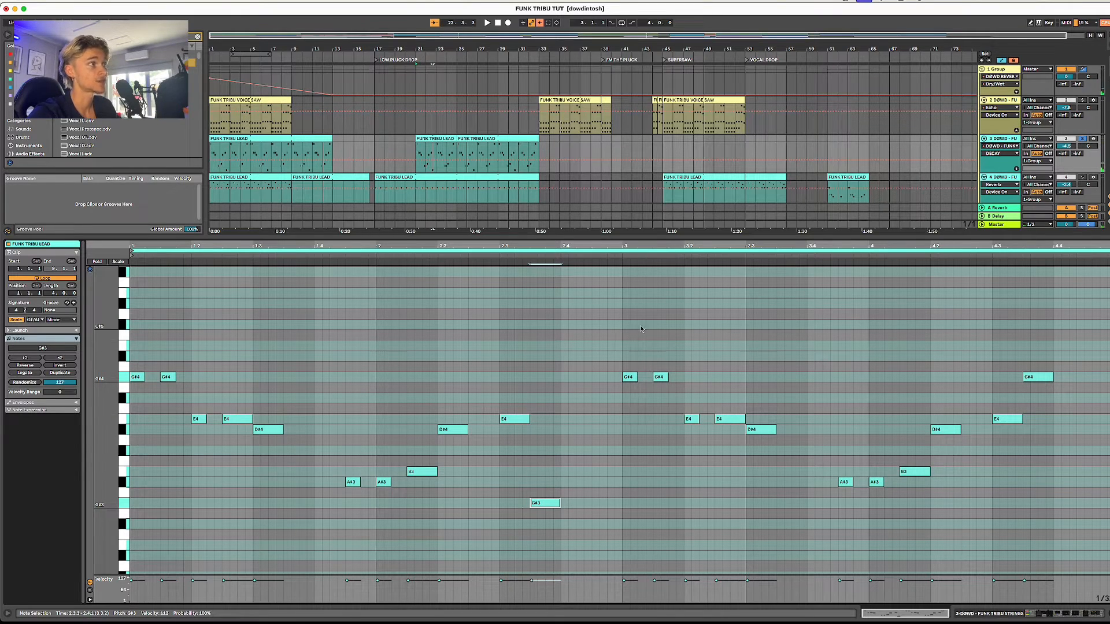
left_click_drag(627, 344, 683, 354)
left_click(994, 373)
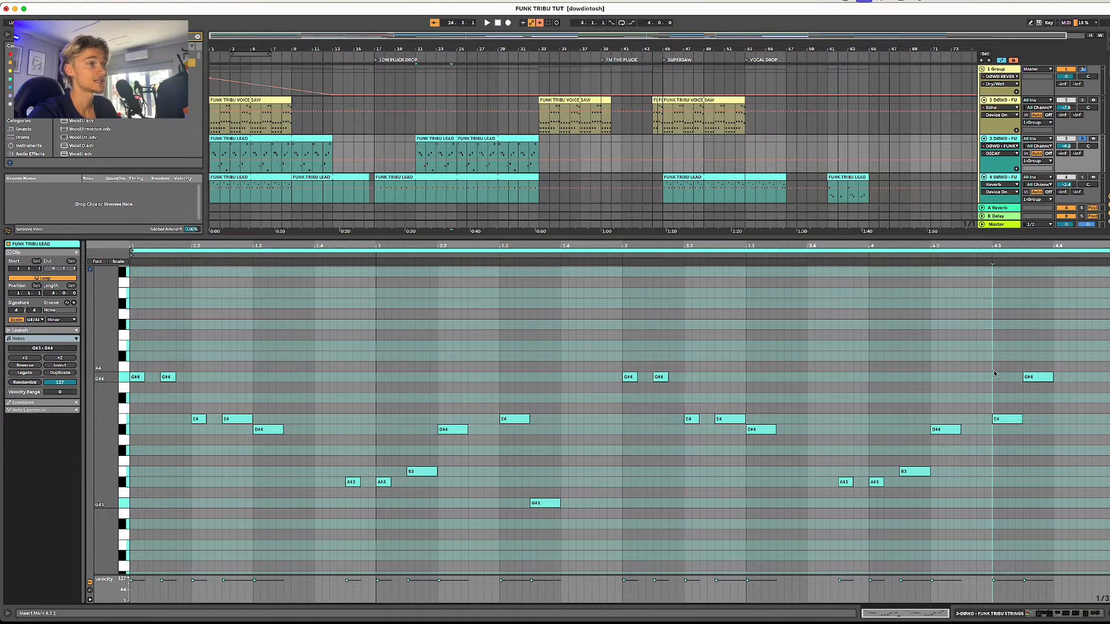
left_click(539, 504)
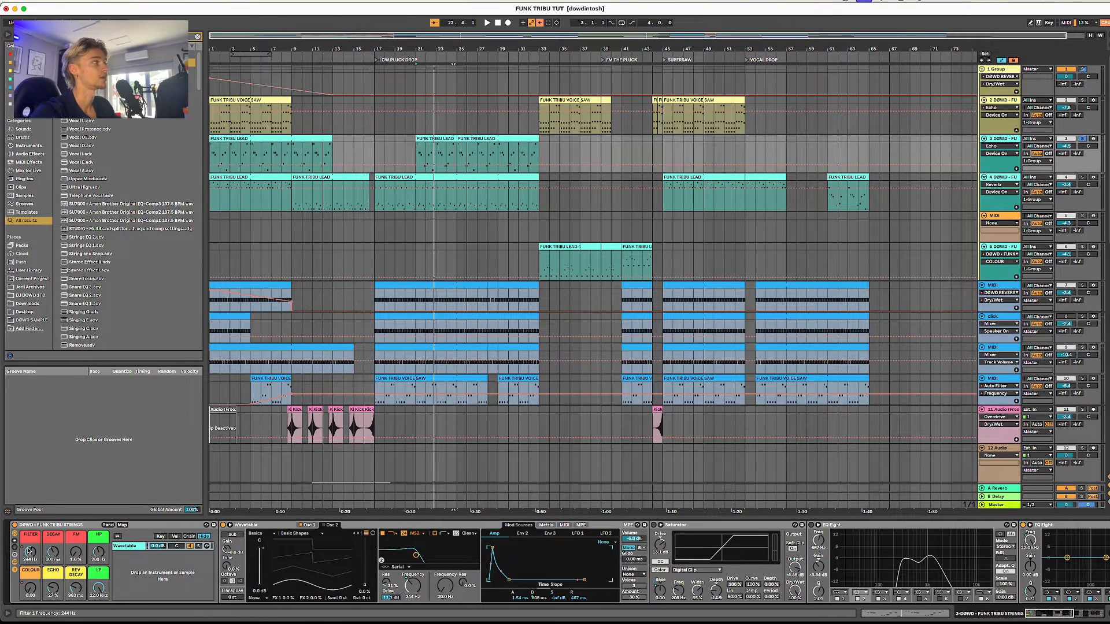
- Choose the Shrinking Saws wavetable for oscillator 1 of the strings track's Wavetable
scroll(418, 161, "up", 5)
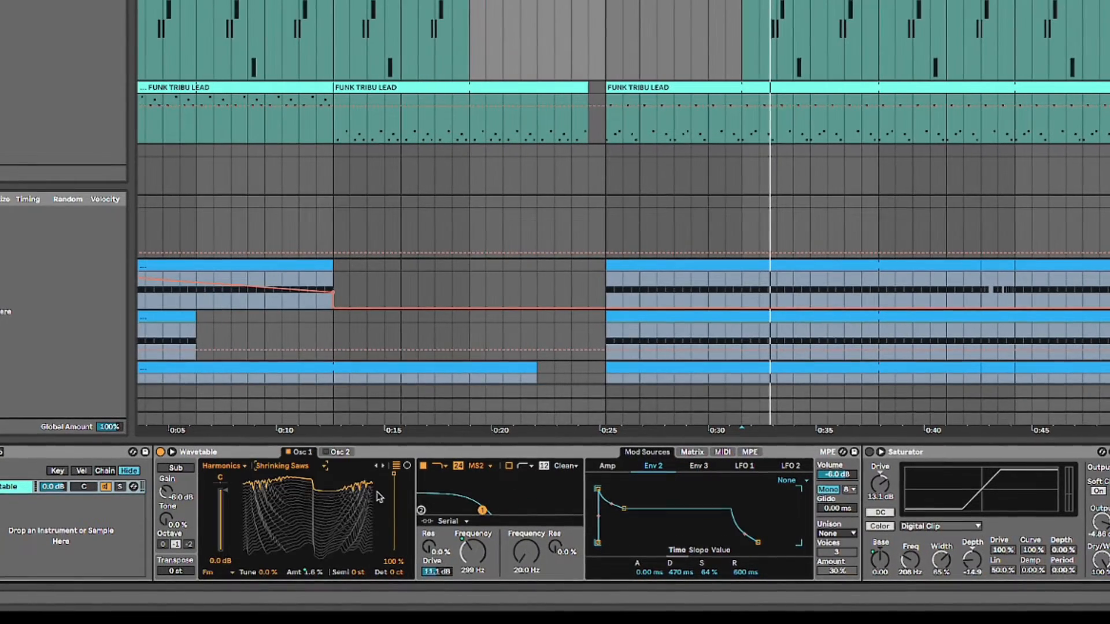
left_click(262, 467)
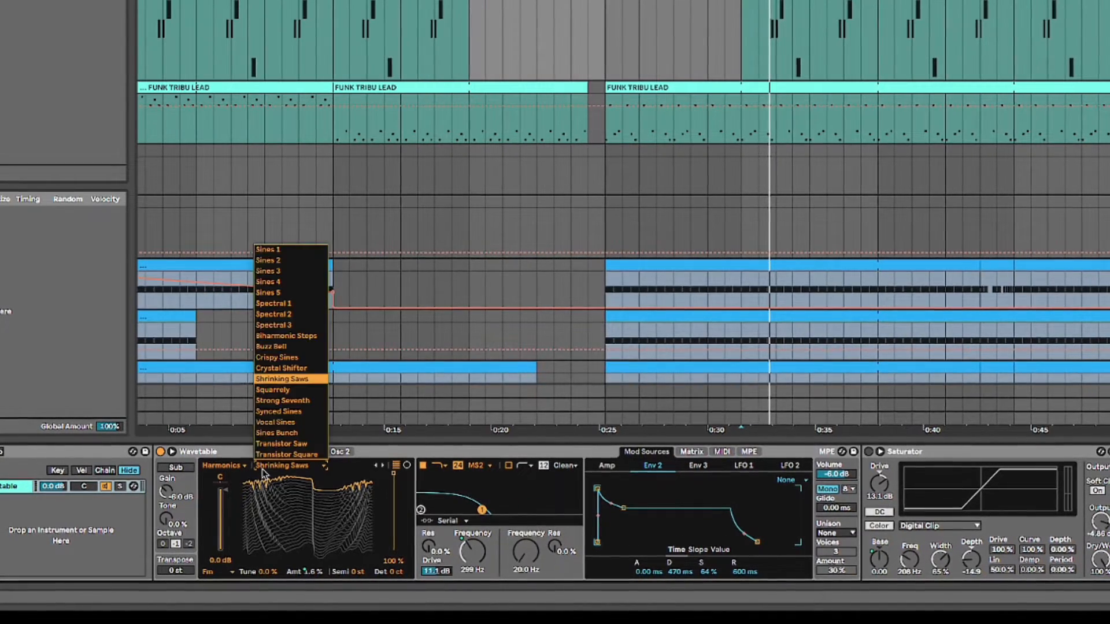
left_click(289, 379)
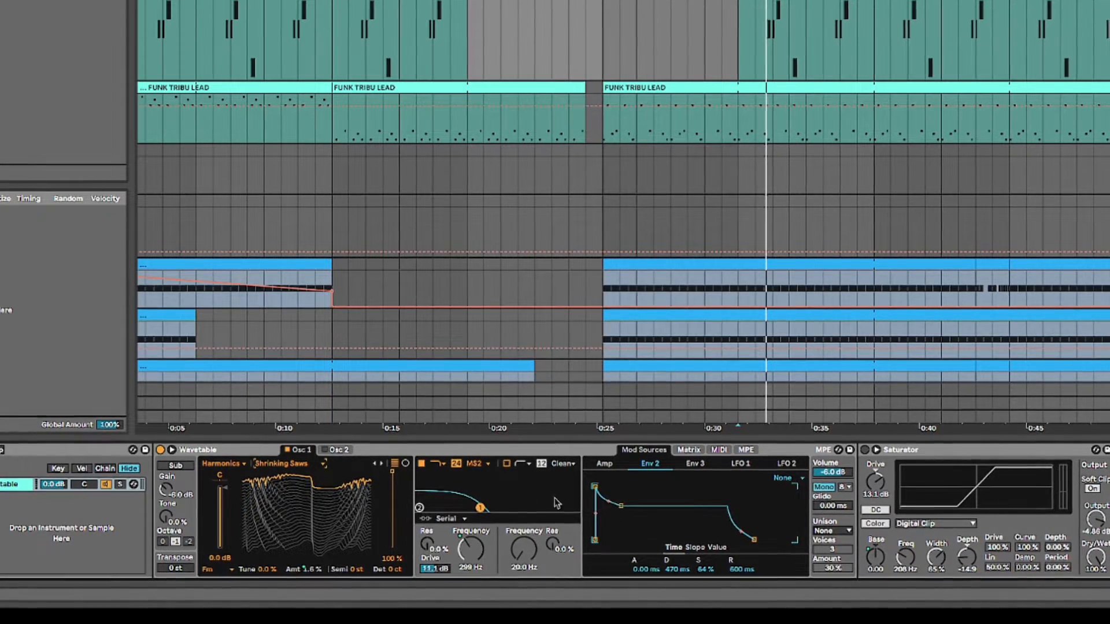
- Turn on the Saturator during playback and set its colour Depth to -16.8
key("space")
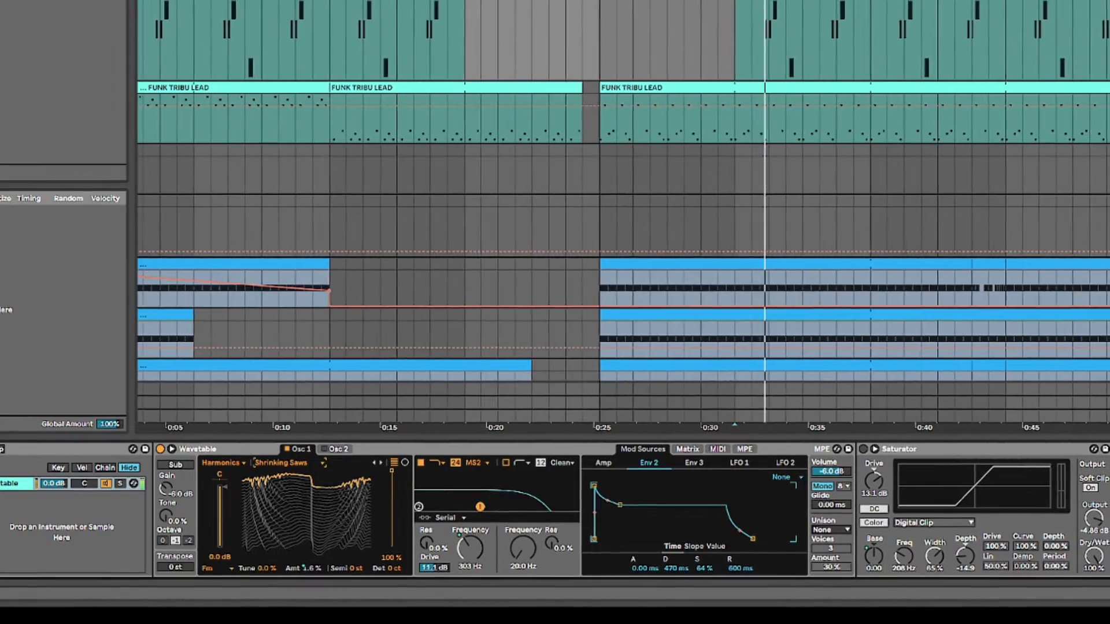
left_click(863, 449)
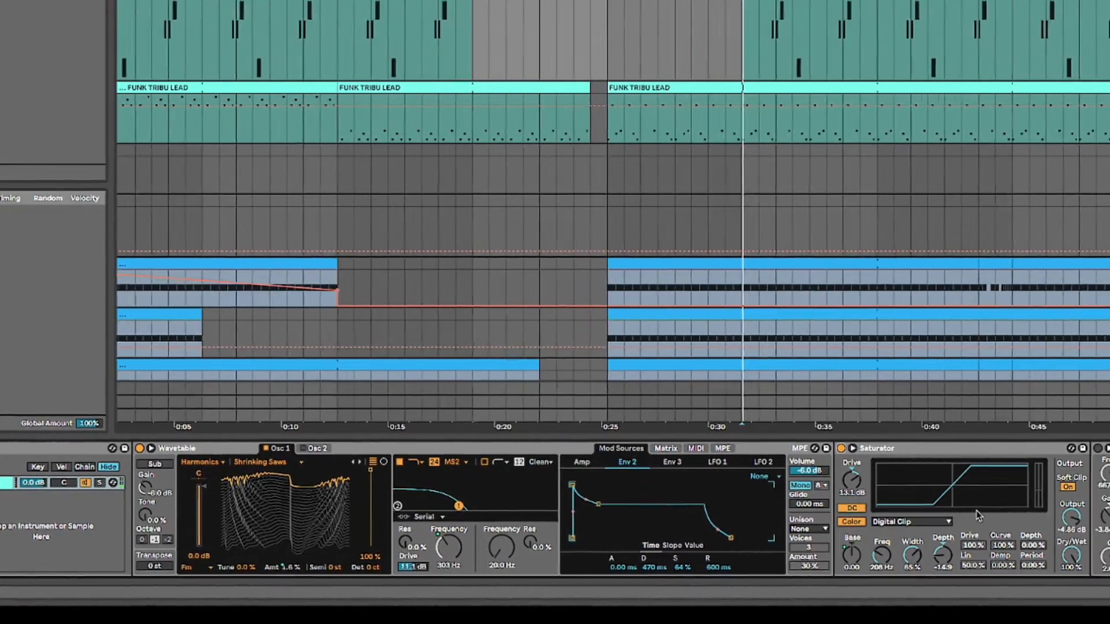
left_click_drag(942, 553, 943, 558)
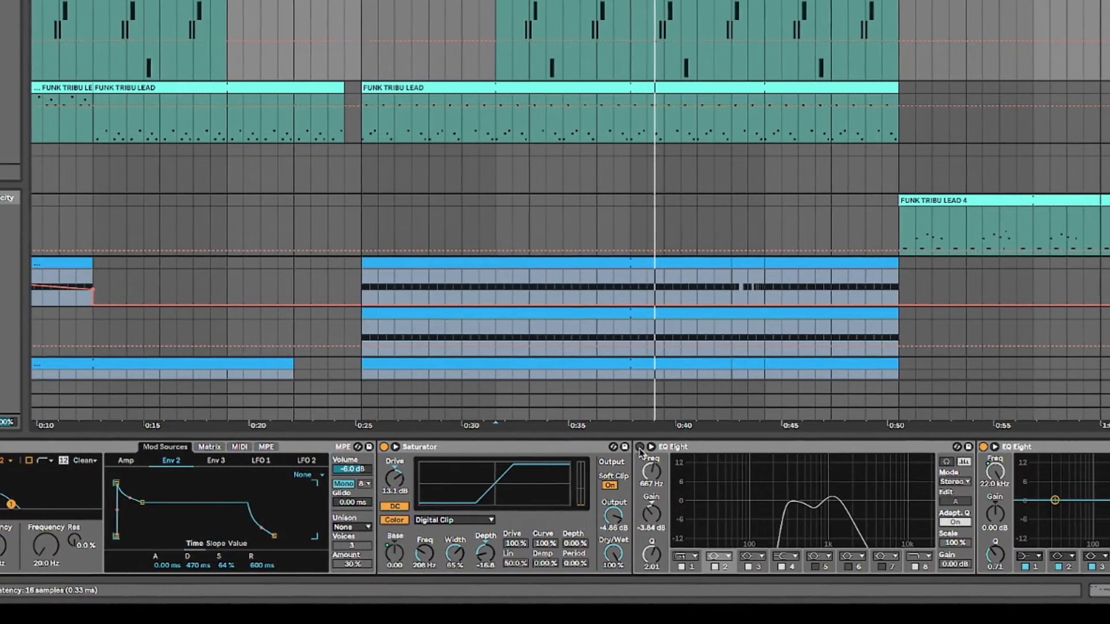
- Turn on the first EQ Eight and set its second band to 653 Hz, -6.07 dB gain and a Q of 3.92
left_click(640, 448)
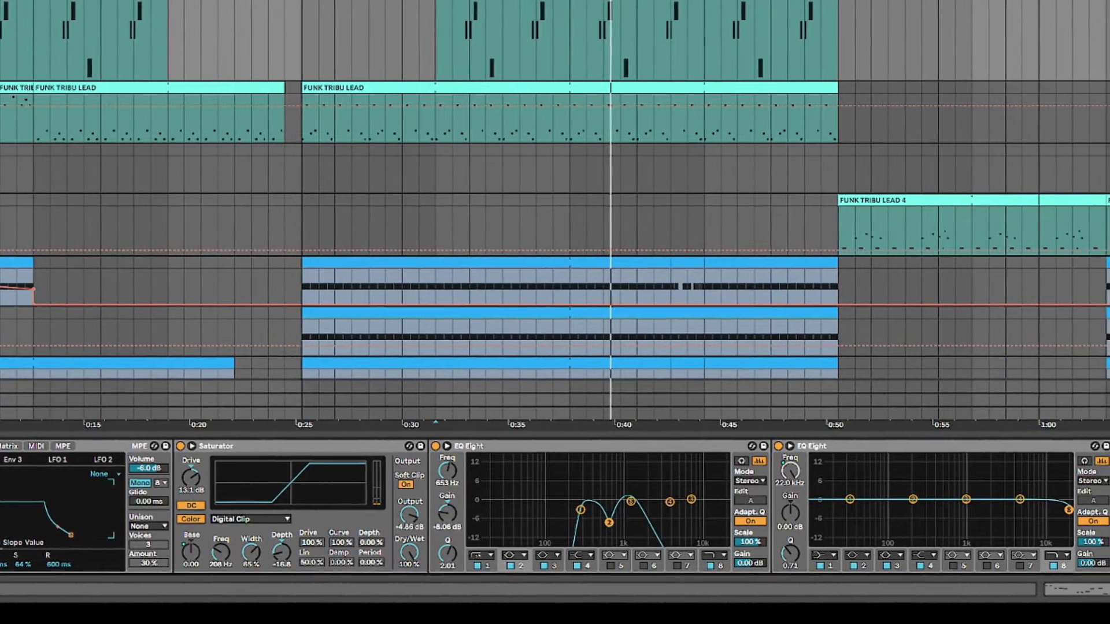
left_click_drag(446, 513, 446, 503)
left_click_drag(455, 555, 455, 540)
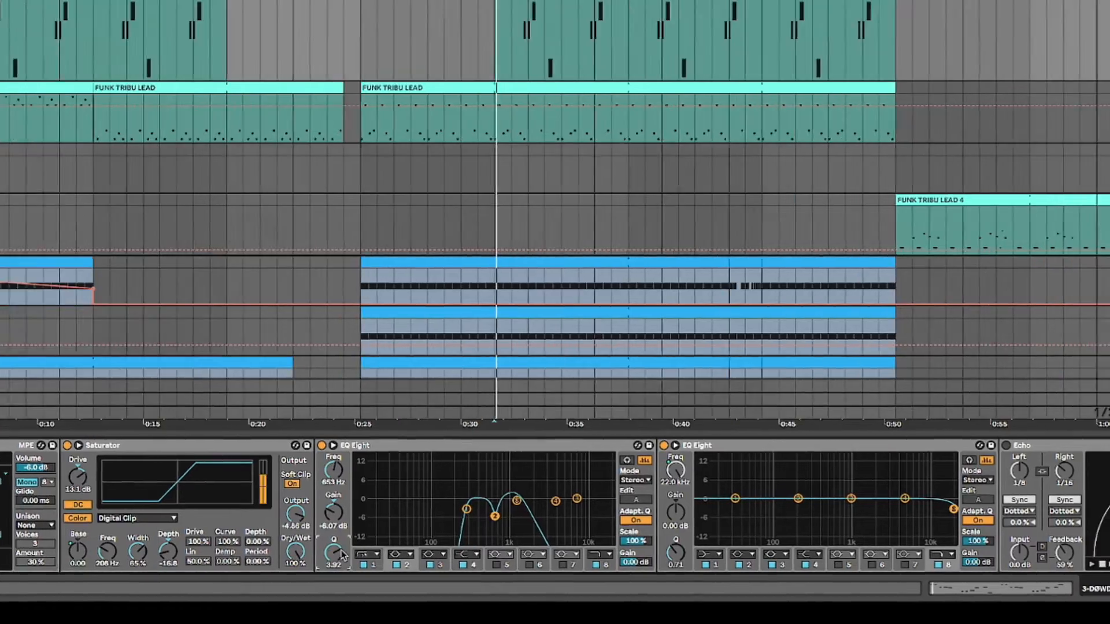
- Play the strings sound again and turn on the Echo after the second EQ Eight
key("space")
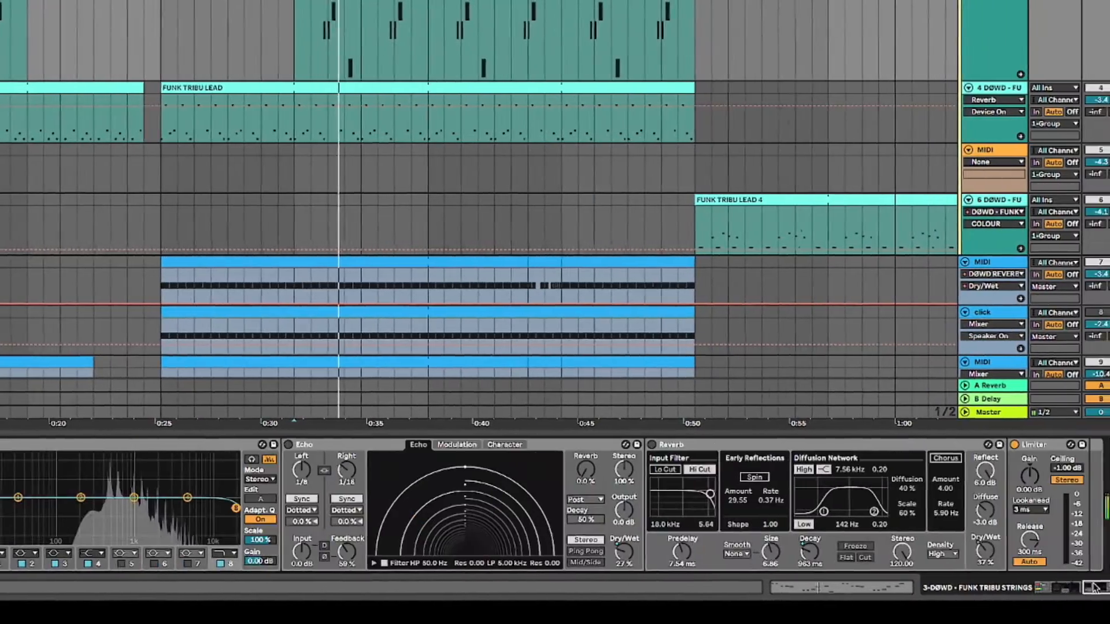
left_click(288, 444)
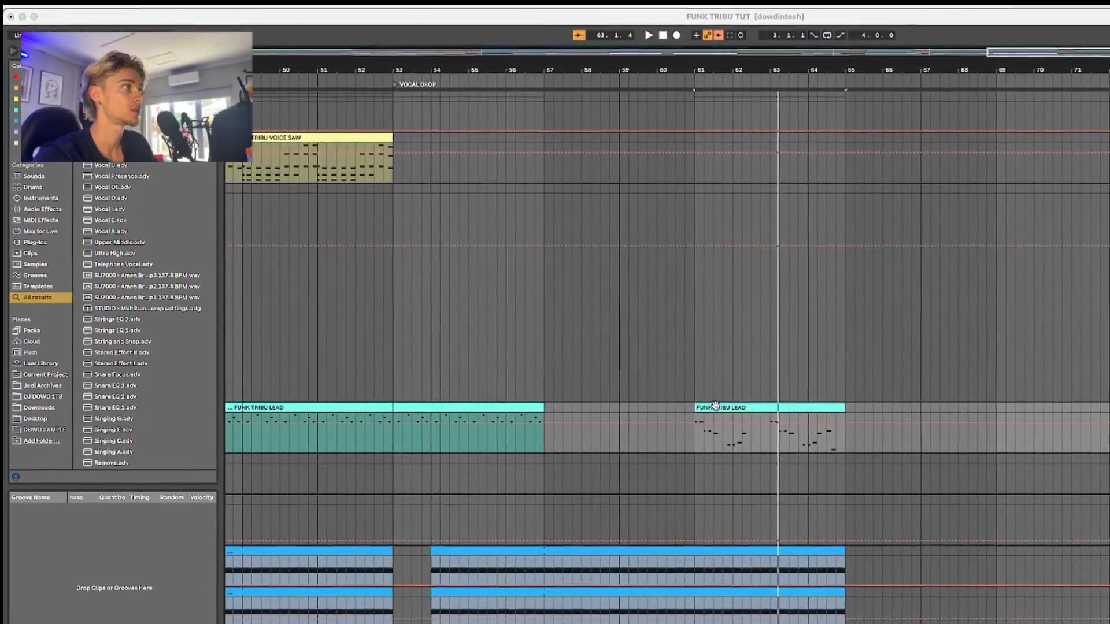
- Show the whole arrangement and open the Alarmed track's lead clip to examine its melody
key("minus")
key("minus")
key("minus")
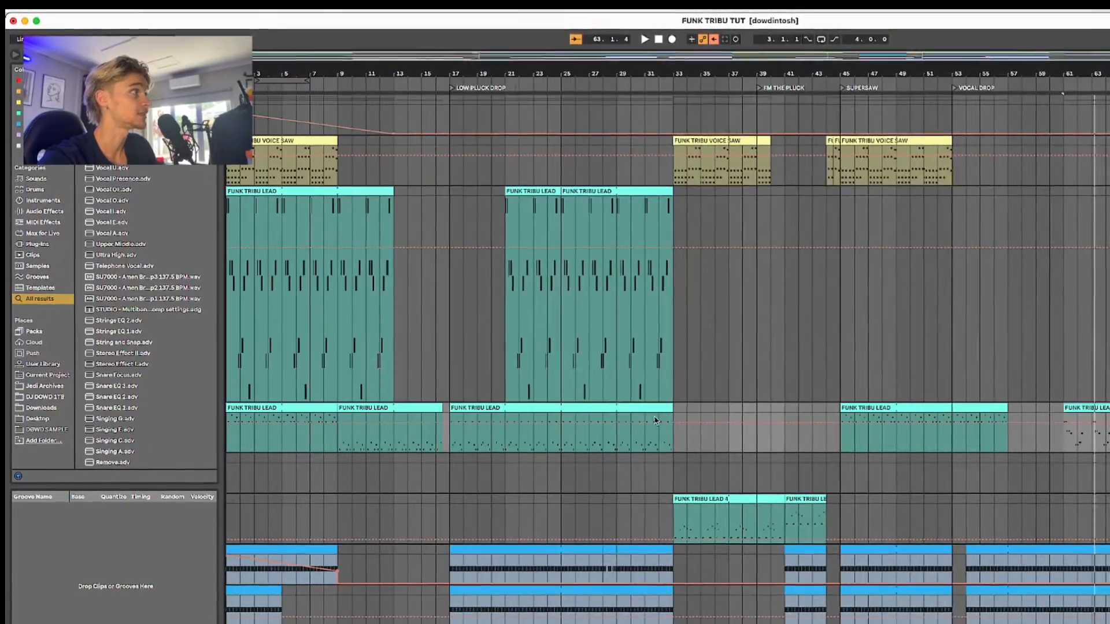
left_click(629, 419)
double_click(629, 419)
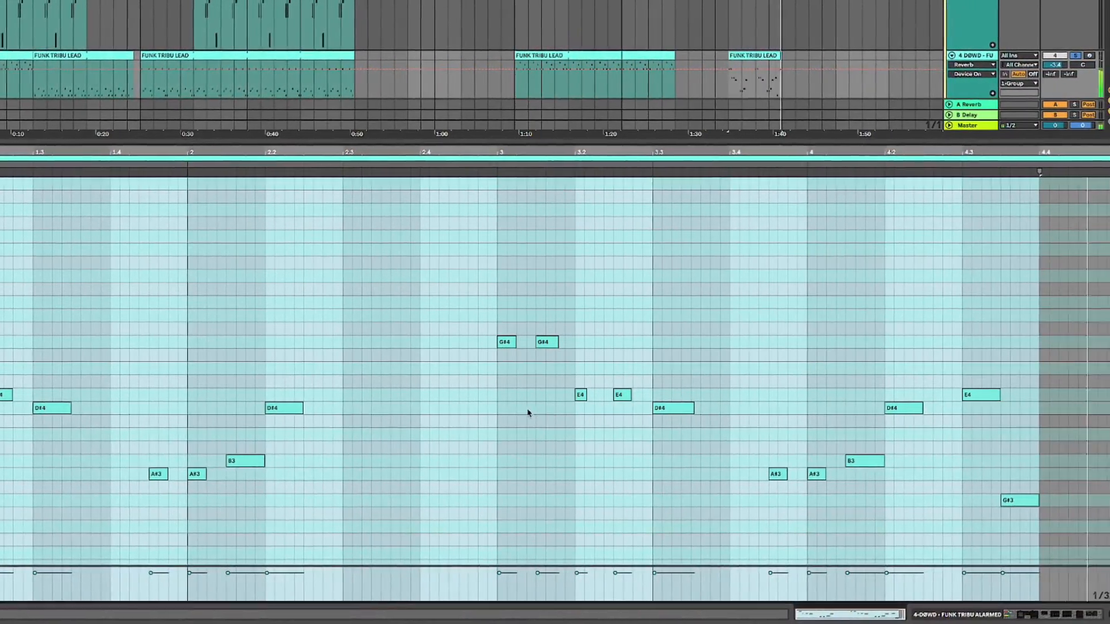
left_click(432, 354)
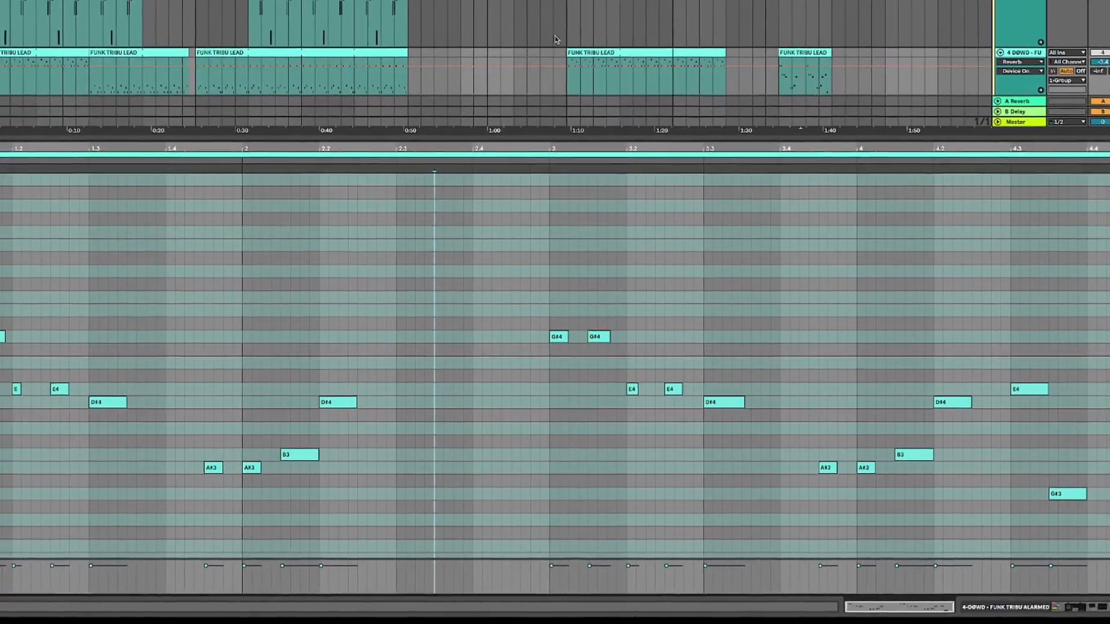
- Open the strings track's lead clip at bar 25 and play it for comparison with the Alarmed melody
left_click(557, 56)
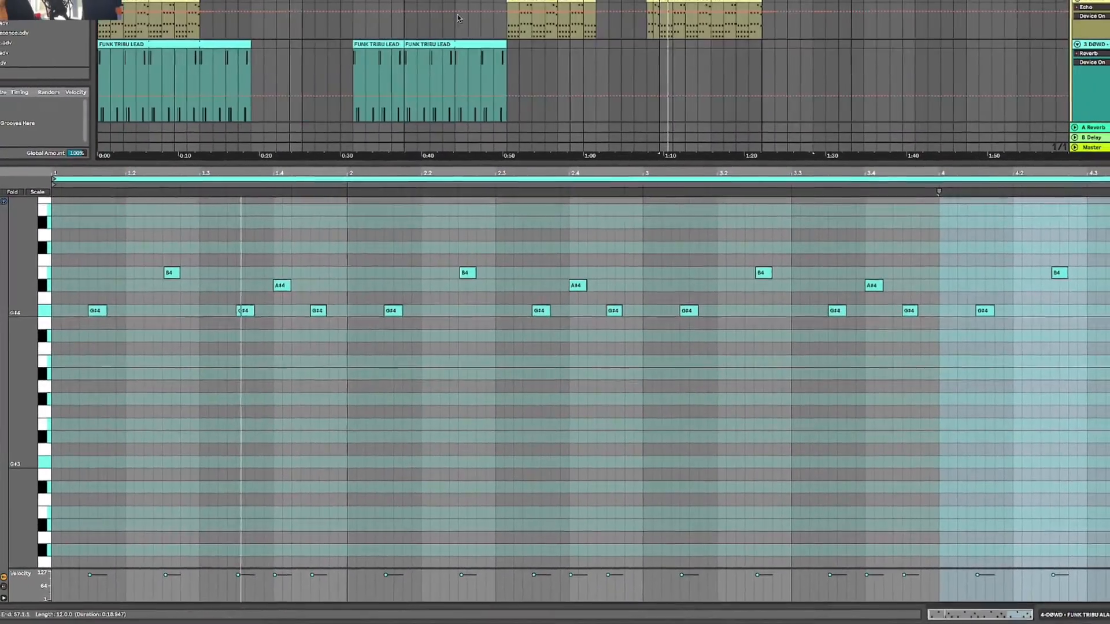
left_click(412, 44)
key("space")
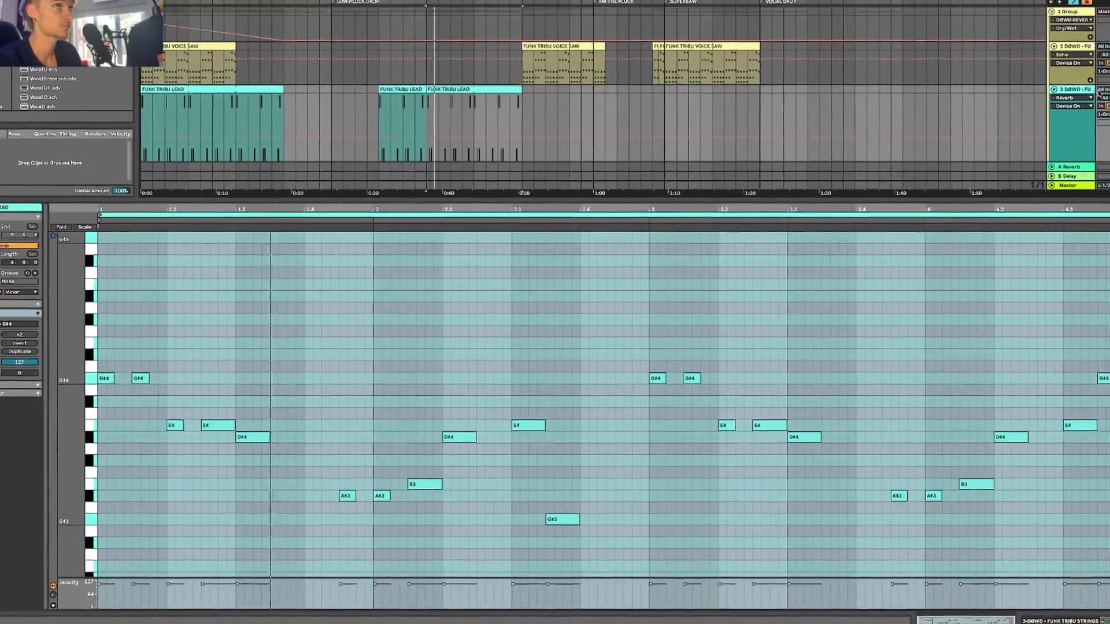
key("space")
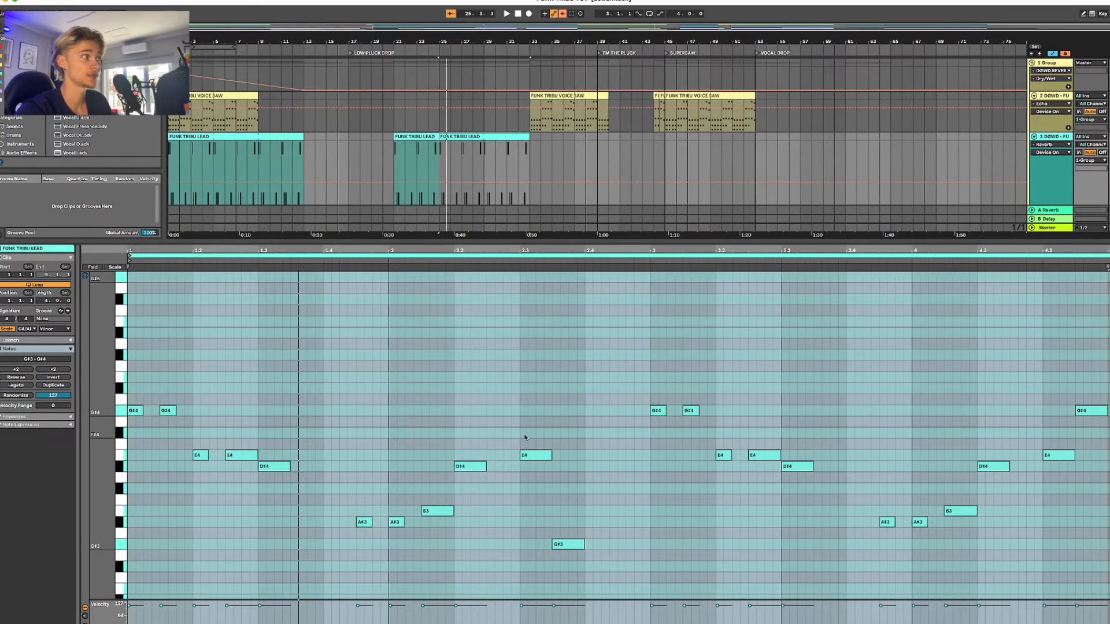
- Play the Alarmed track's lead clip at bar 61 and bring up the track's device chain
scroll(624, 200, "down", 3)
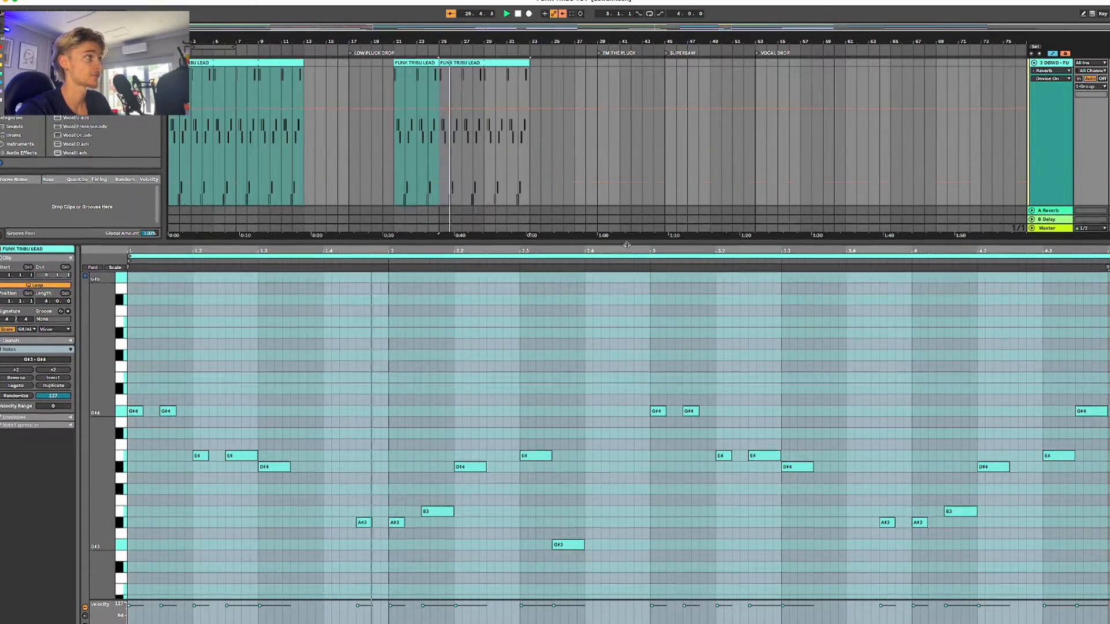
left_click_drag(614, 239, 610, 392)
scroll(647, 219, "down", 3)
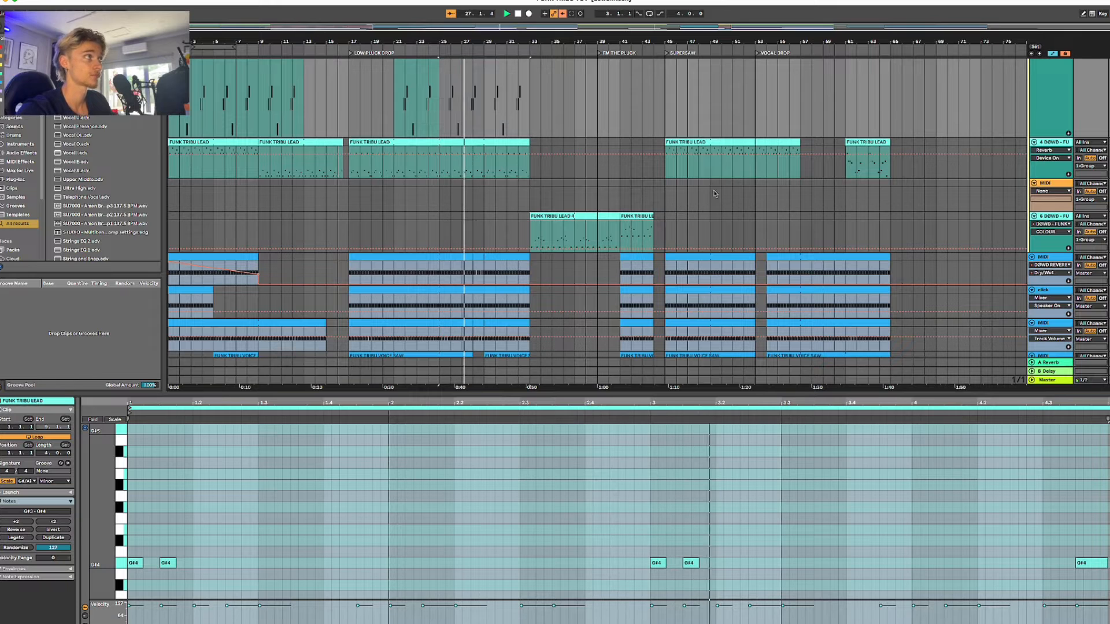
left_click(861, 142)
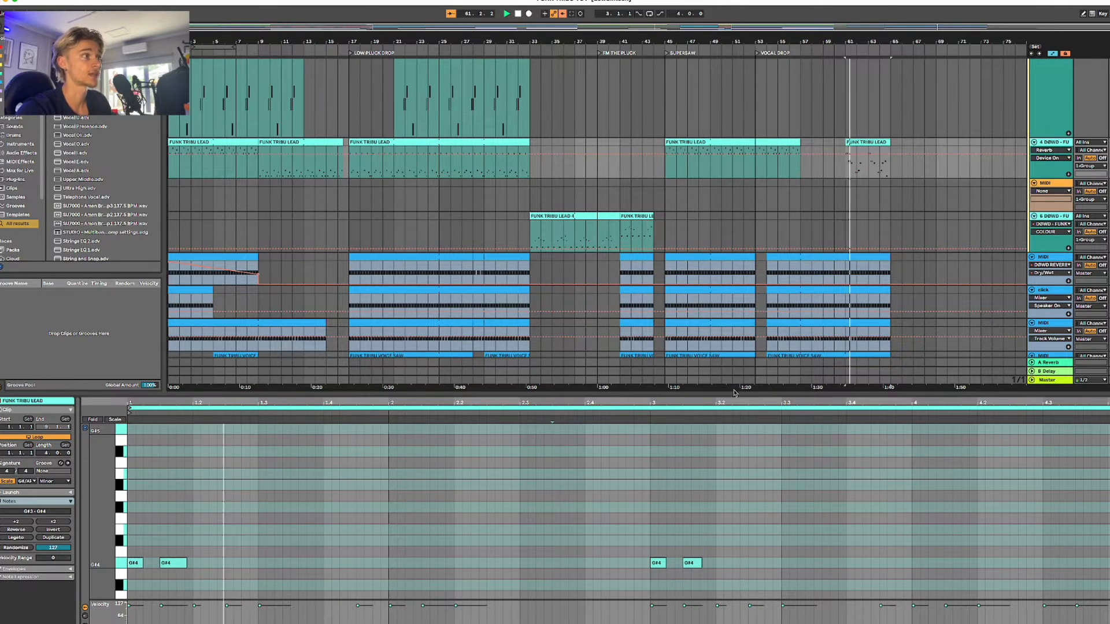
left_click_drag(729, 392, 601, 152)
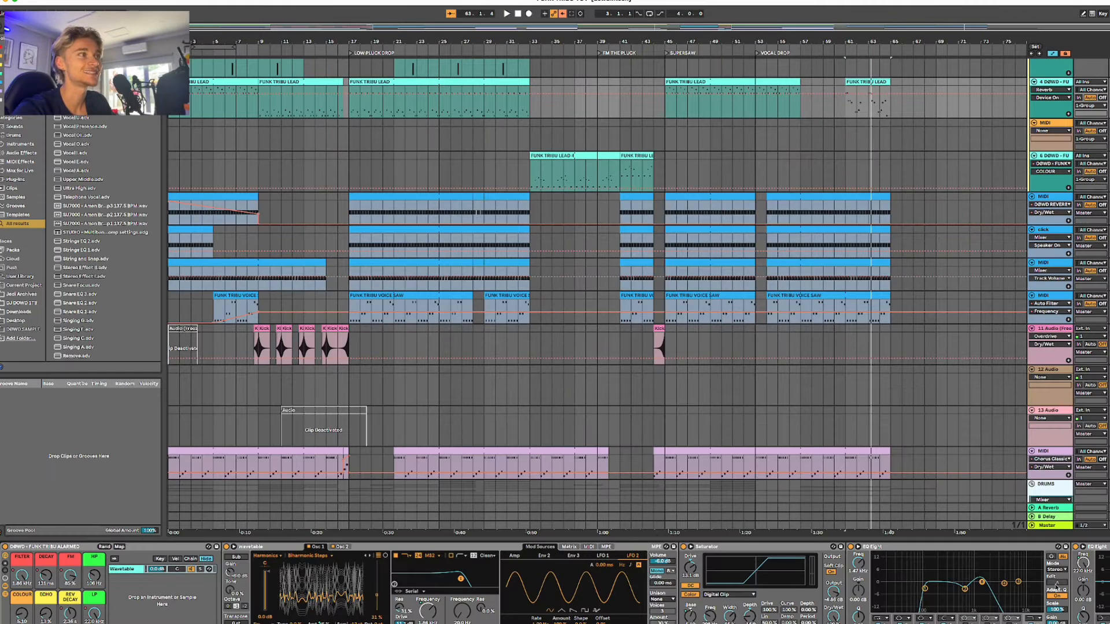
- Look over the lower tracks and the drum group and play the arrangement from about bar 60
scroll(762, 307, "up", 4)
scroll(876, 344, "down", 12)
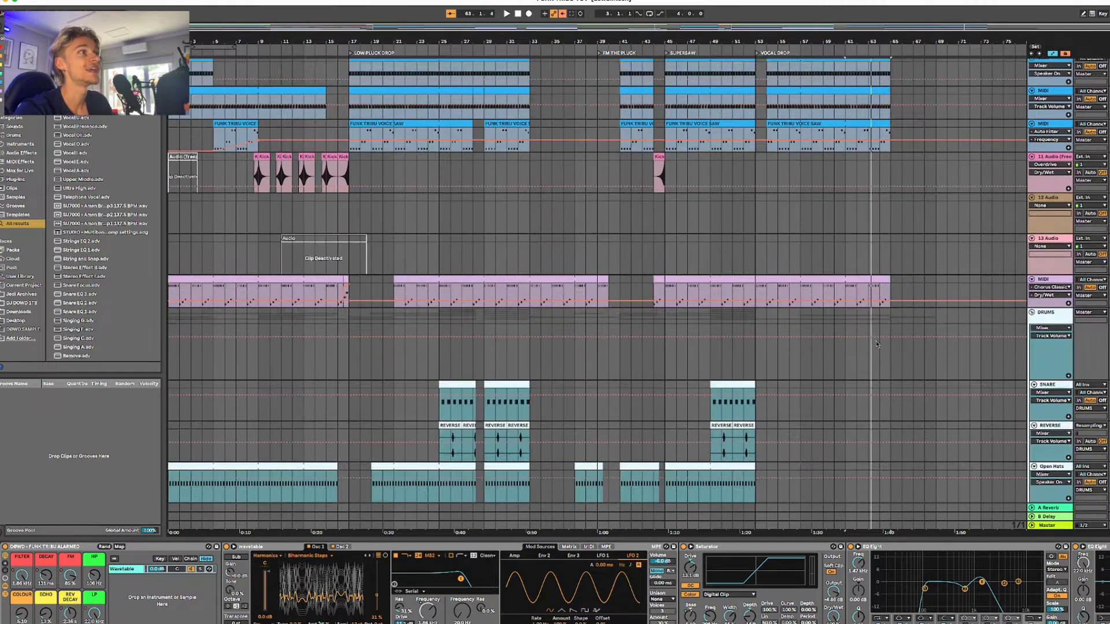
left_click(847, 289)
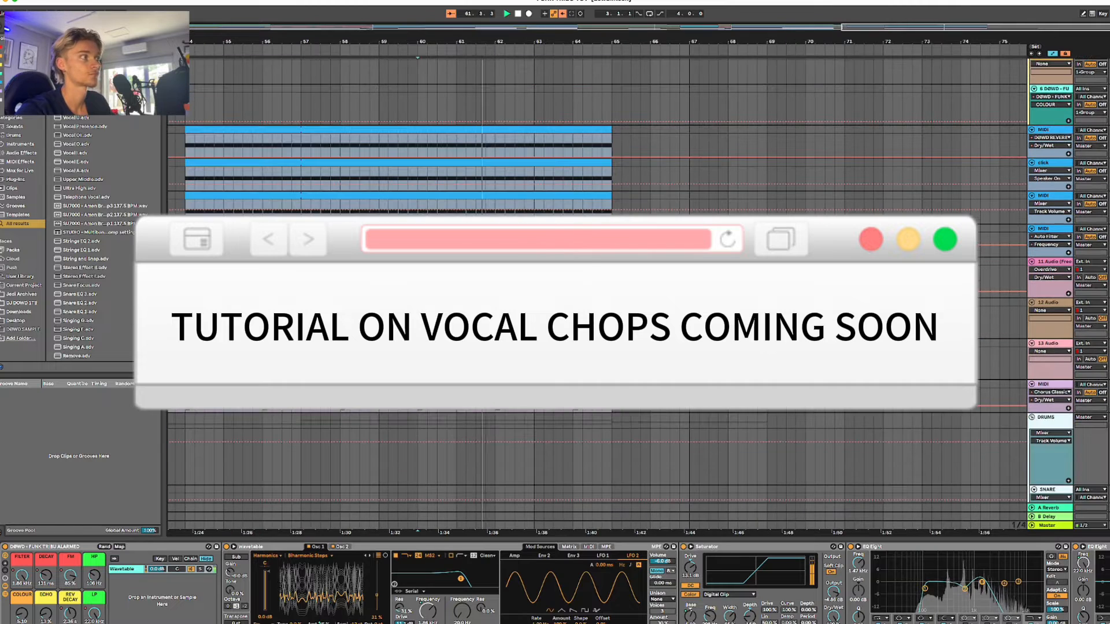
scroll(598, 313, "down", 1)
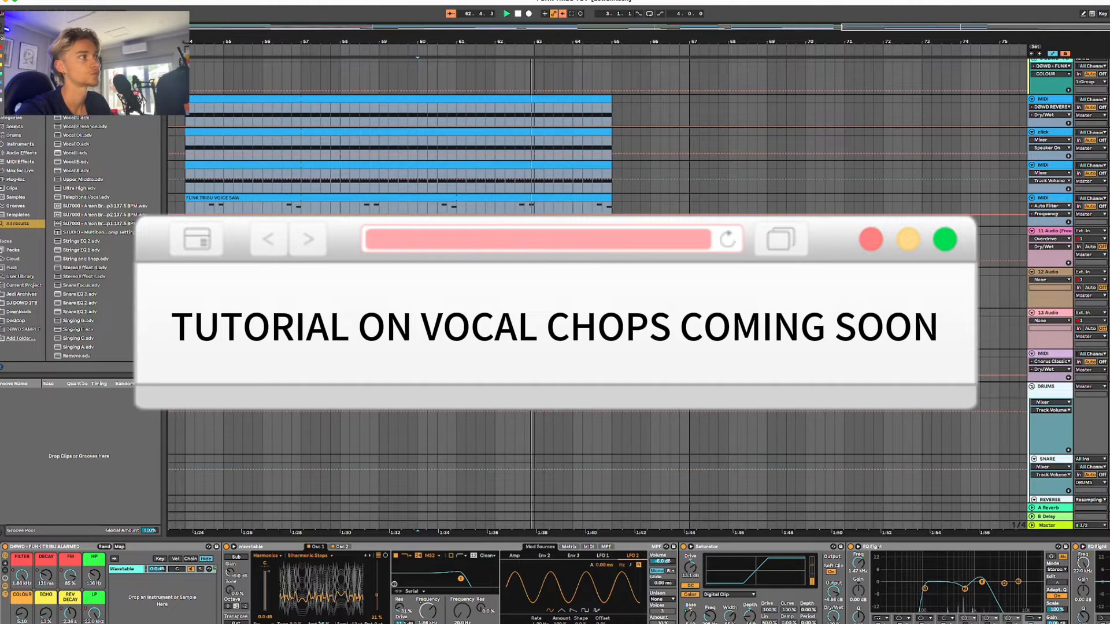
scroll(598, 313, "up", 7)
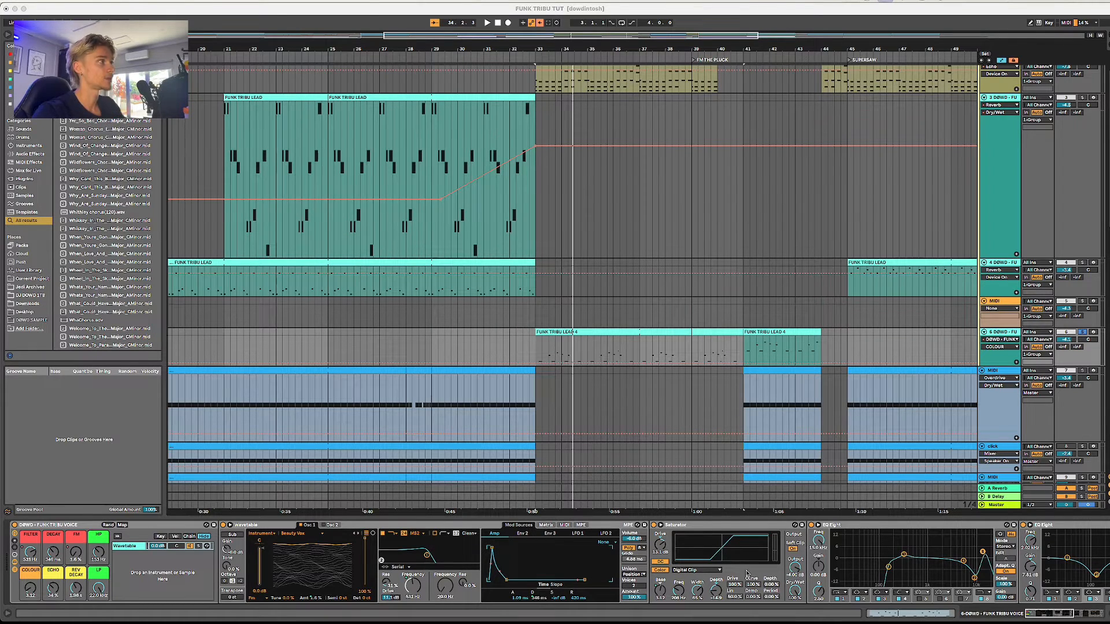
- Play the FUNK TRIBU LEAD 4 clips from bar 33 and follow their melody in the arrangement
key("space")
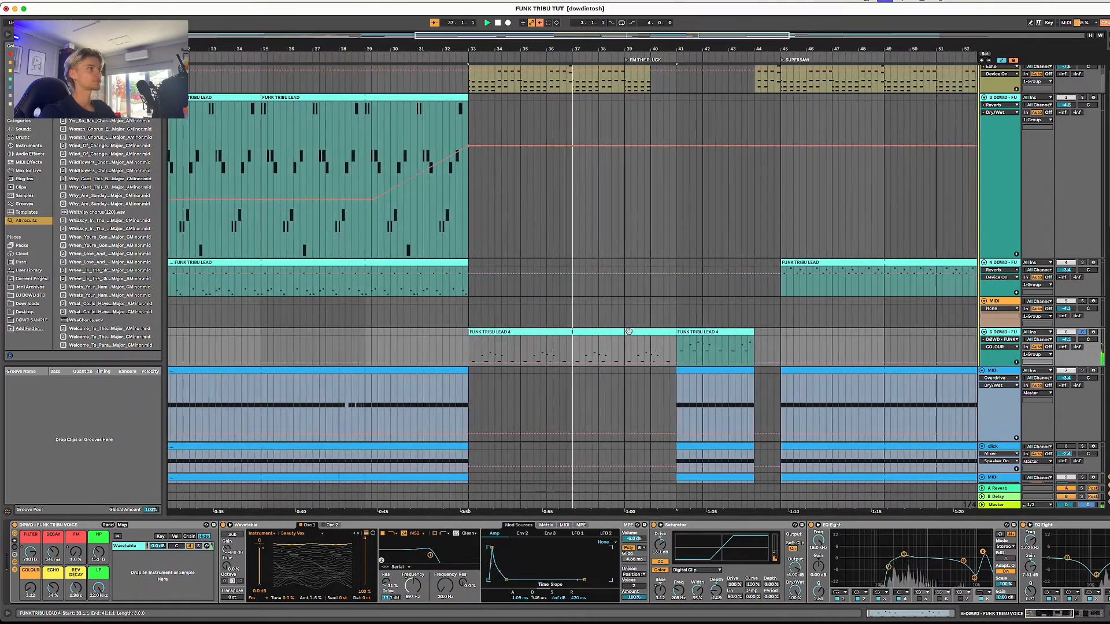
scroll(602, 340, "up", 5)
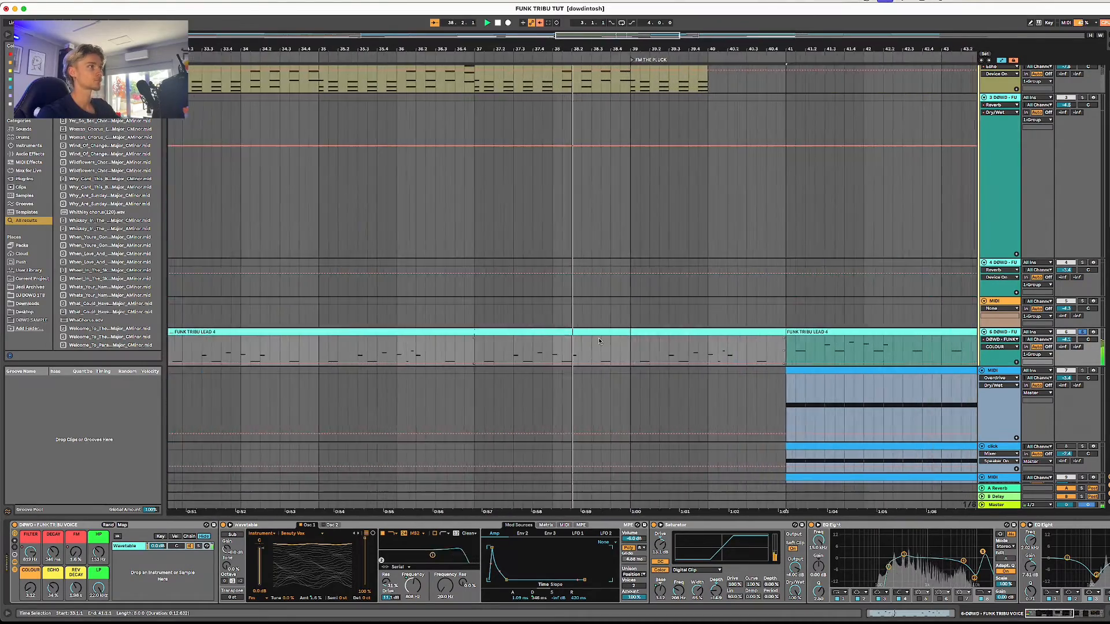
scroll(576, 339, "down", 3)
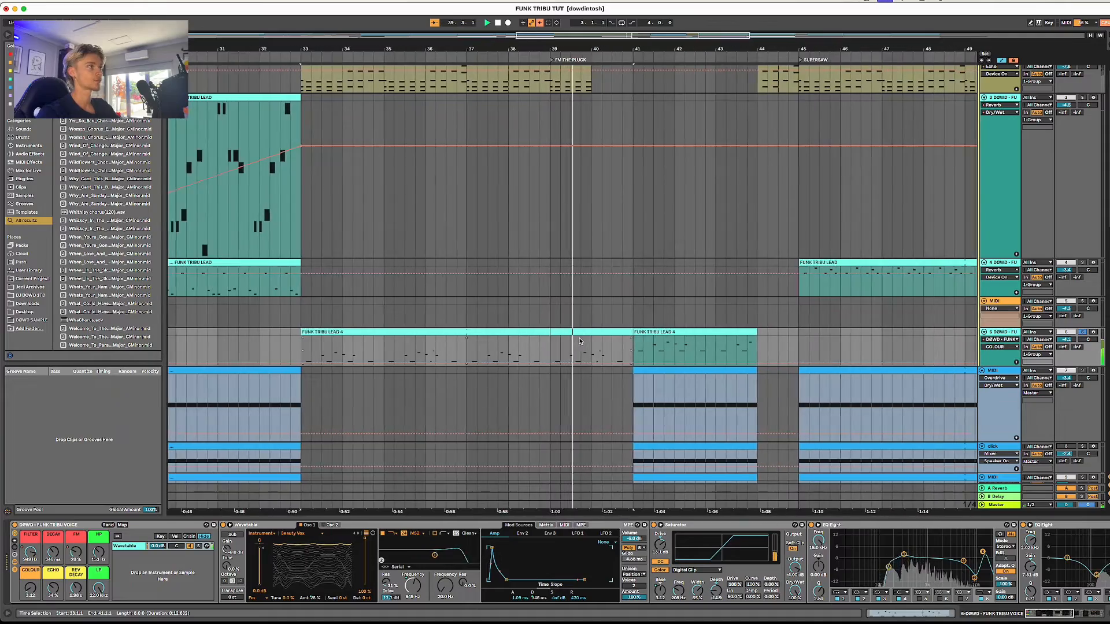
scroll(584, 342, "up", 4)
scroll(595, 345, "down", 2)
scroll(593, 343, "down", 3)
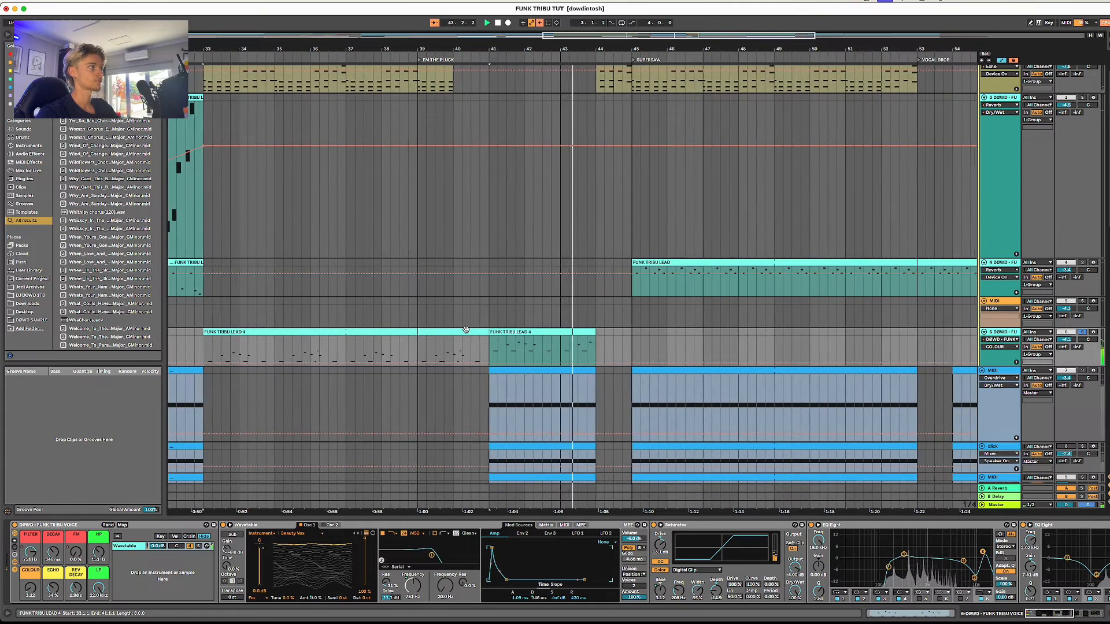
- Open the FUNK TRIBU LEAD 4 clip at bar 33 and select the short G#1 and G#2 notes in its fourth bar
double_click(461, 331)
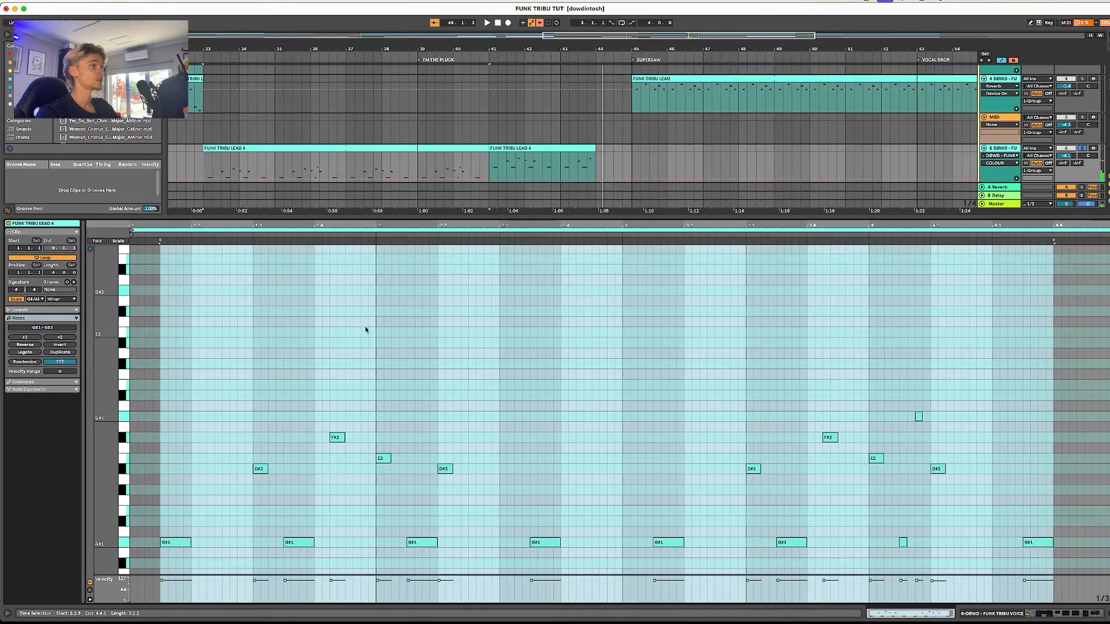
left_click(322, 404)
scroll(323, 405, "down", 3)
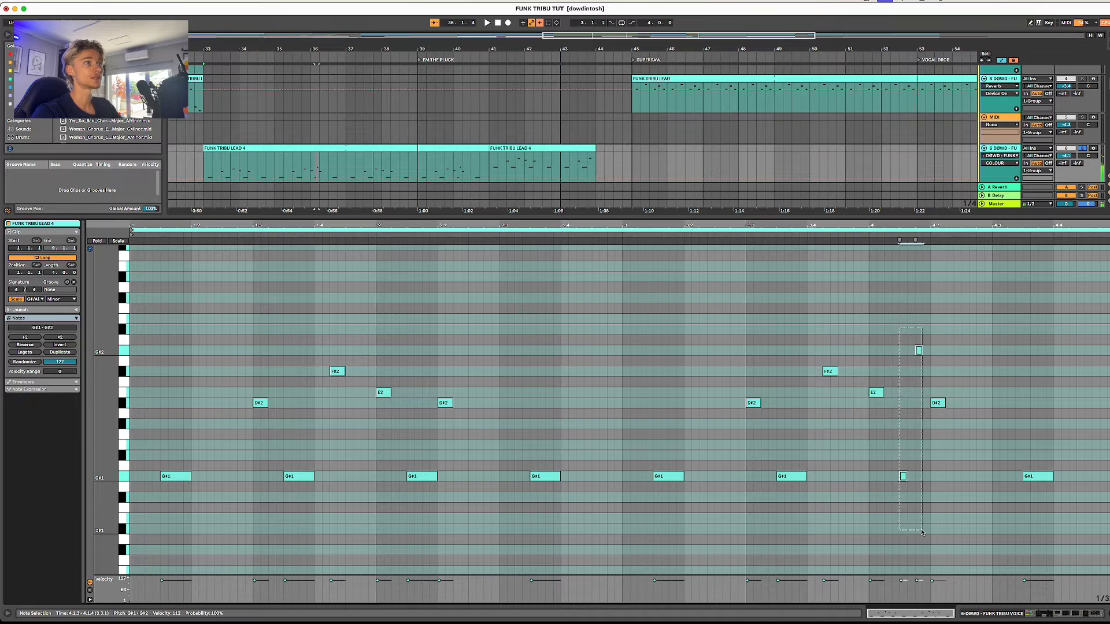
left_click_drag(913, 523, 916, 301)
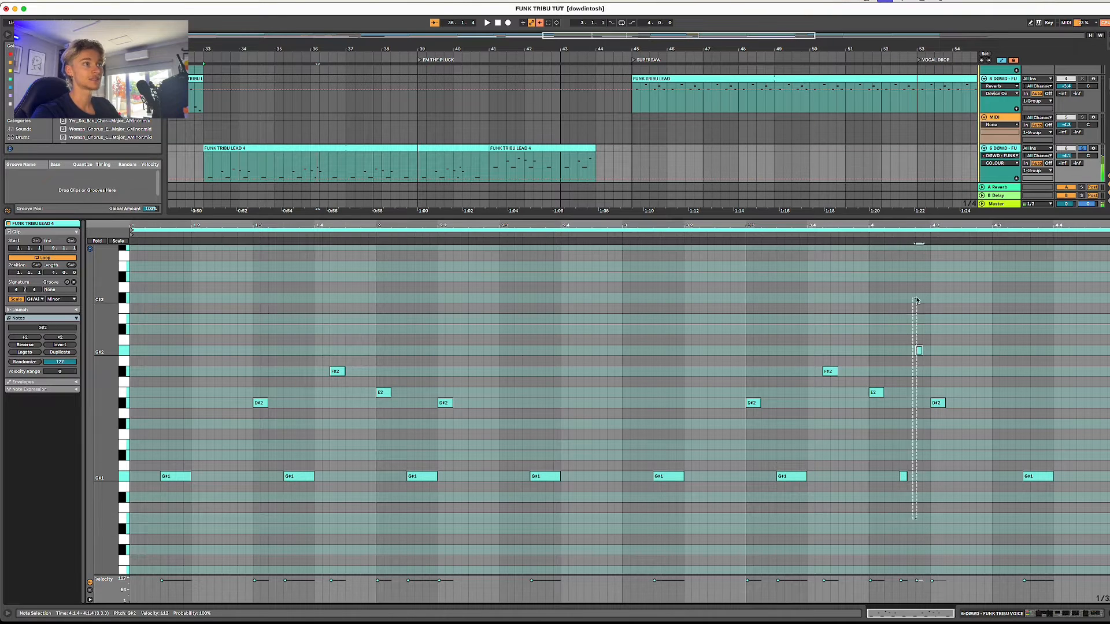
left_click_drag(910, 374, 894, 323)
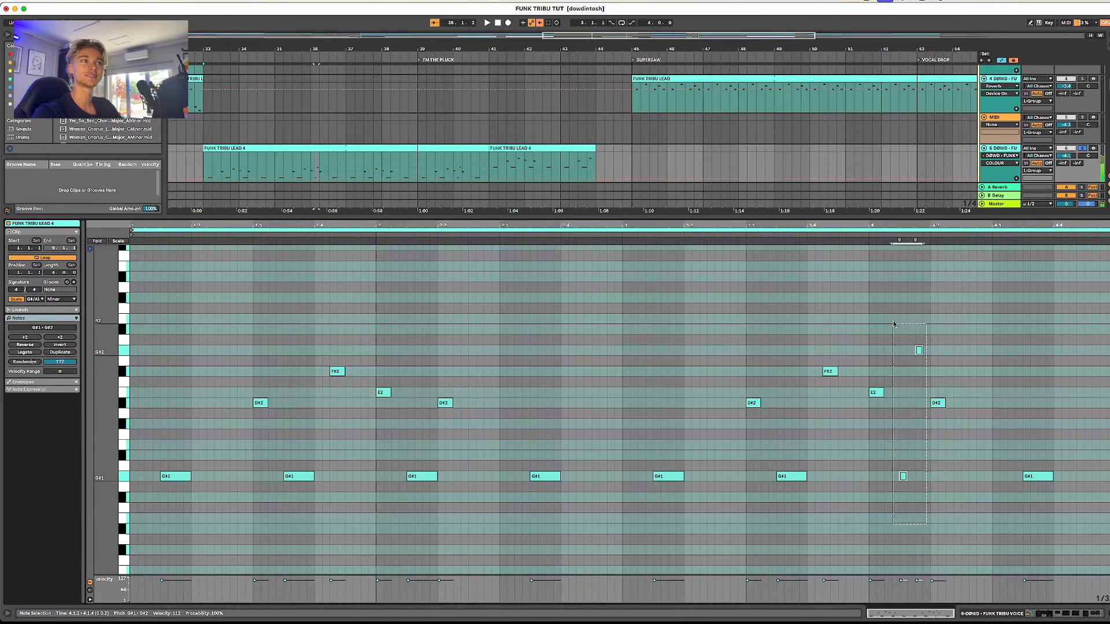
- Play the clip's melody and point out the repeating G#1 root notes
key("space")
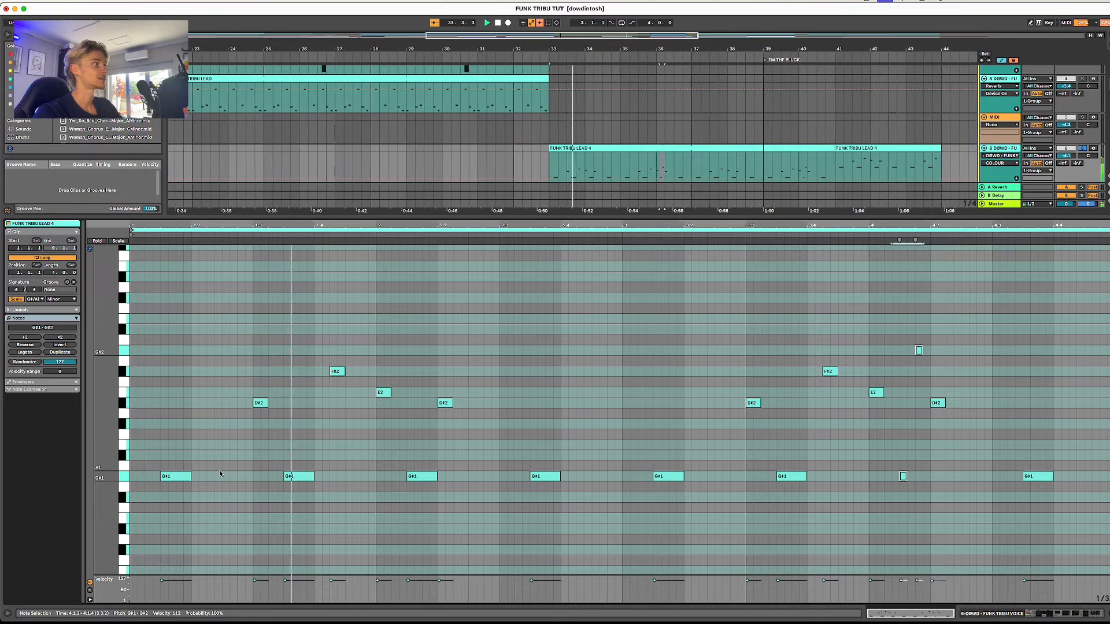
key("space")
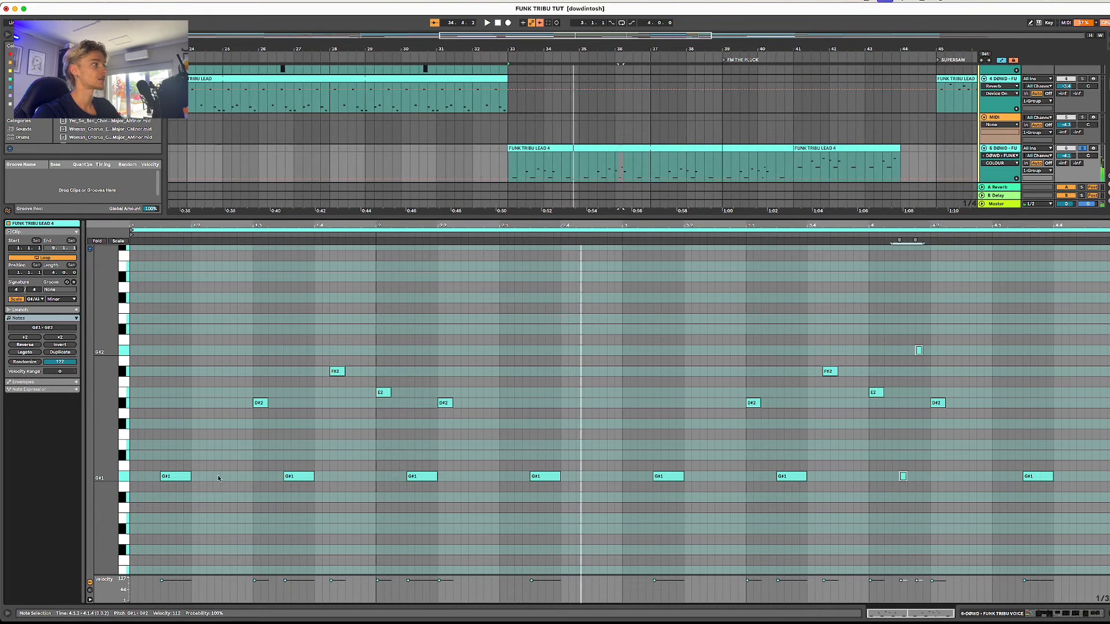
left_click(176, 475)
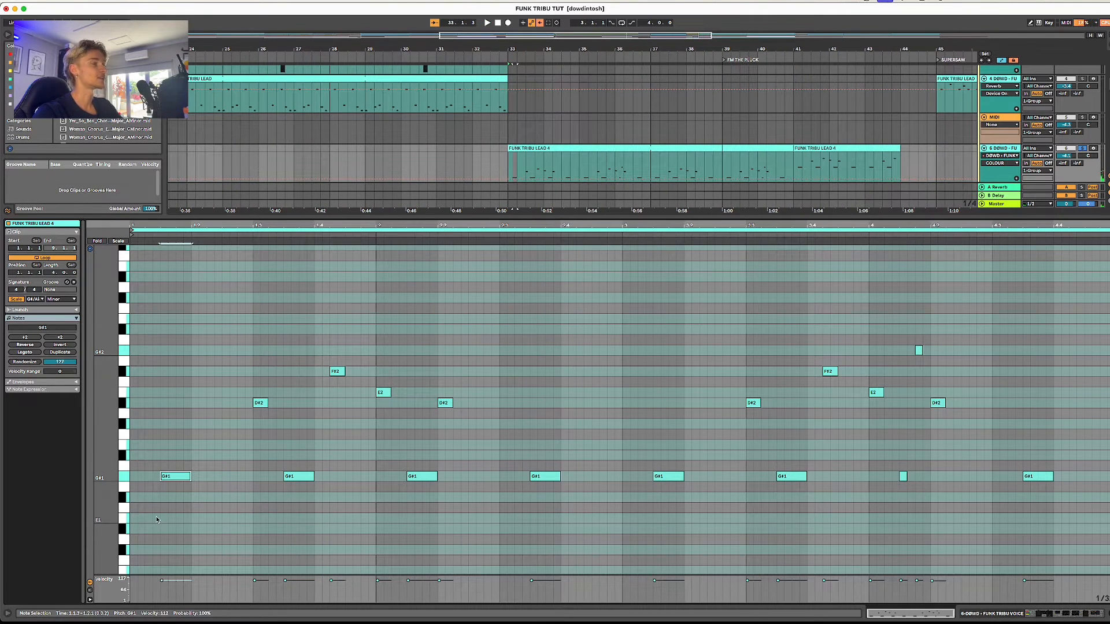
mouse_move(146, 503)
left_mouse_down()
mouse_move(589, 445)
mouse_move(431, 464)
left_mouse_up()
left_click(191, 504)
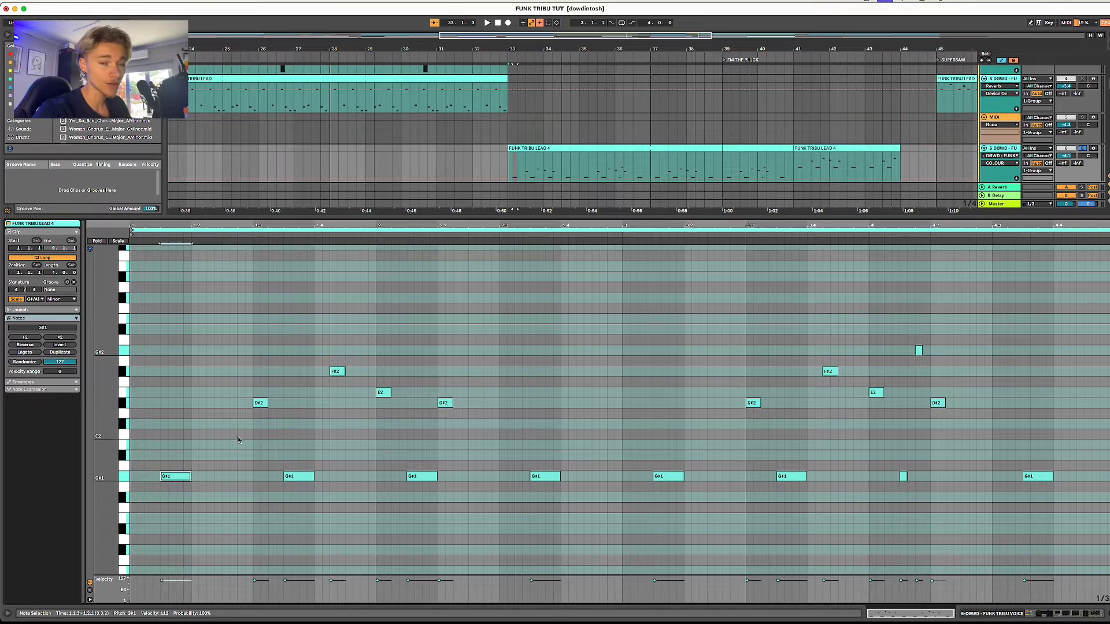
key("space")
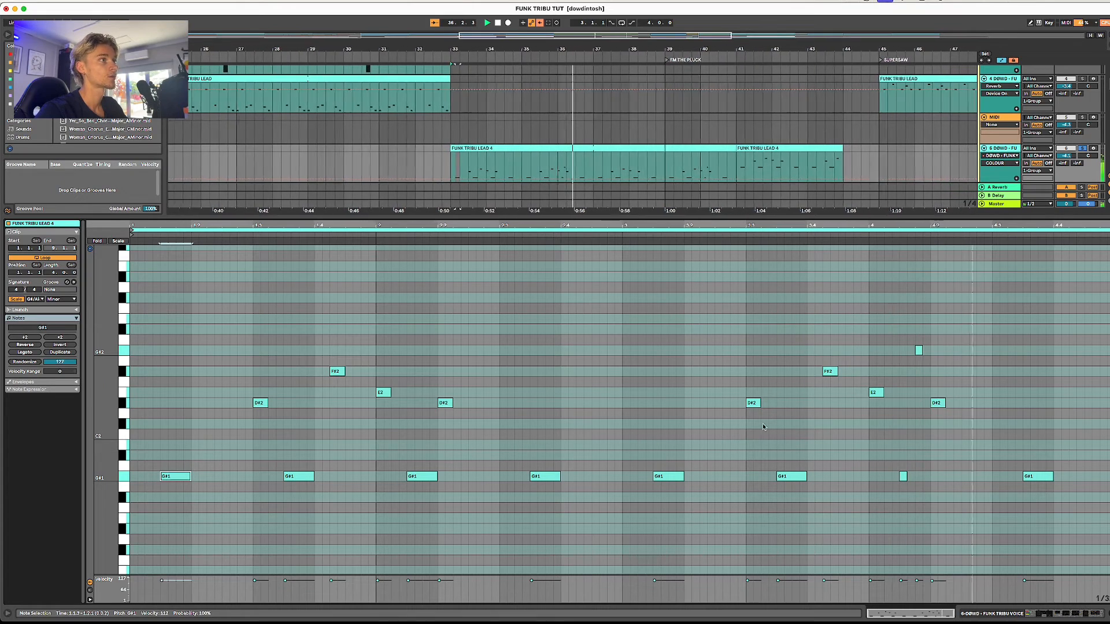
- Split the FUNK TRIBU LEAD 4 clip at bar 39 and play its first part
left_click(654, 174)
key("super+e")
left_click(601, 148)
key("space")
key("space")
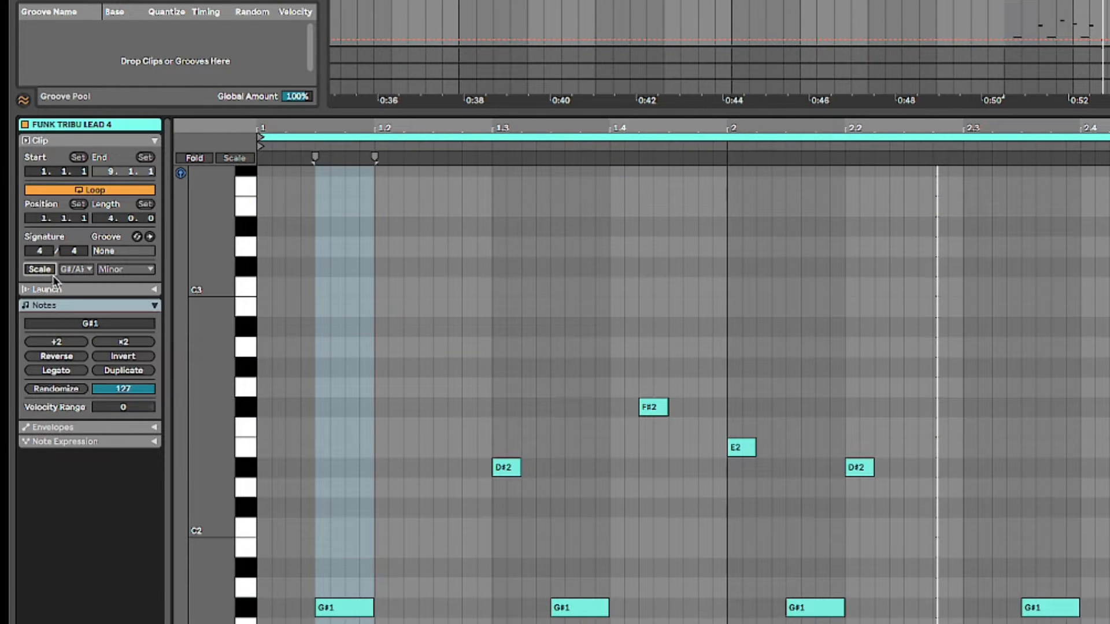
- Turn on the clip's scale display with root G#/Ab and the Minor scale
left_click(41, 269)
left_click(74, 270)
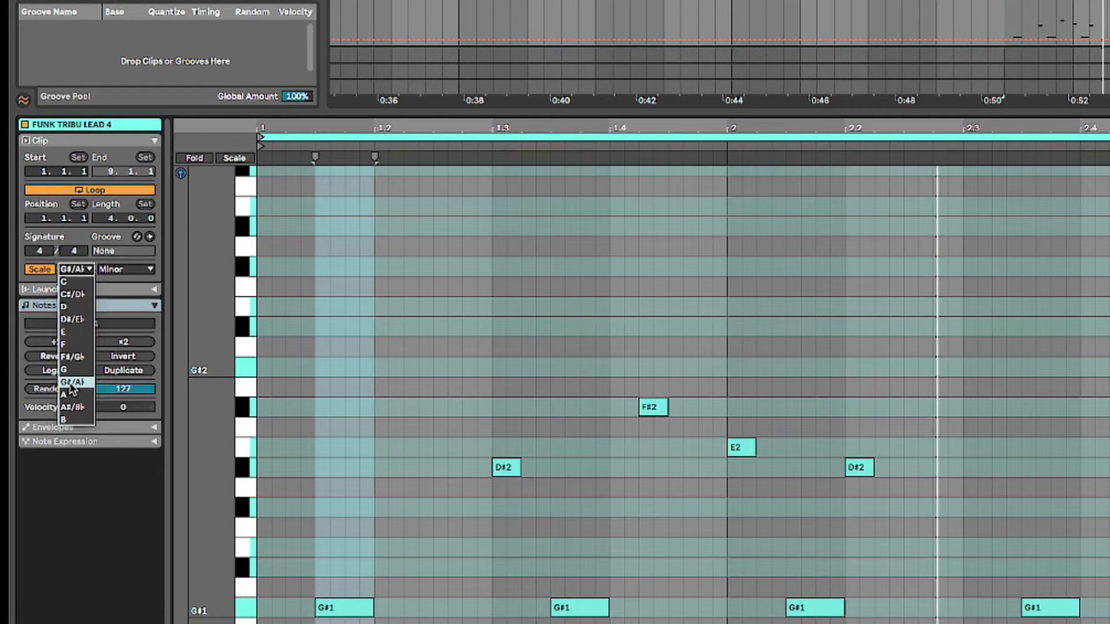
left_click(70, 384)
left_click(122, 269)
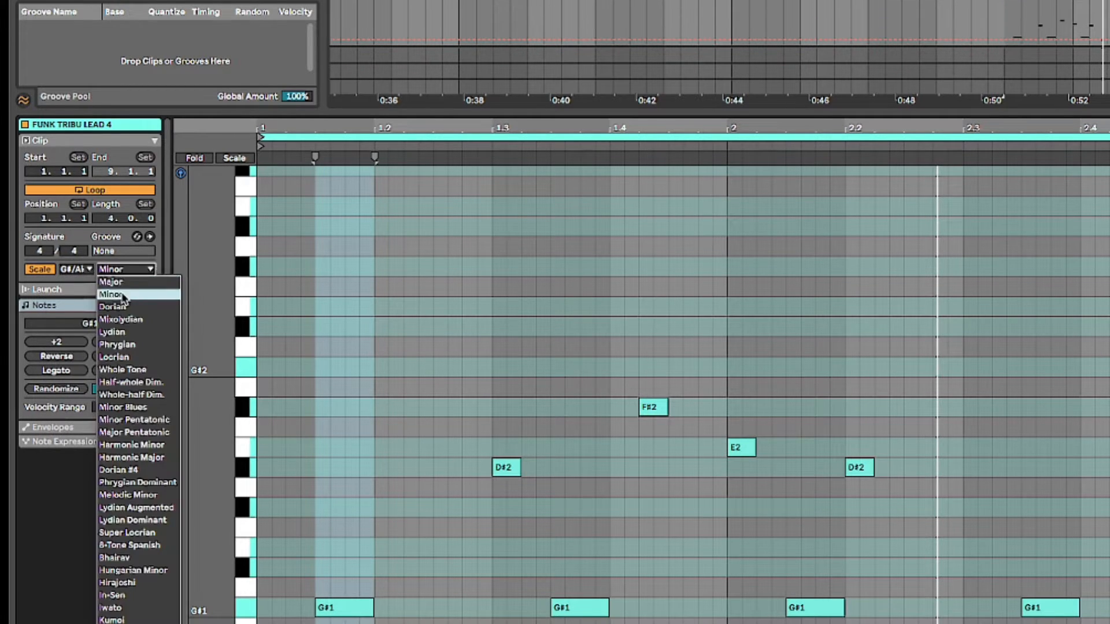
left_click(124, 295)
left_click(128, 270)
left_click(122, 296)
- Browse the scale types and set the clip's scale to Phrygian
left_click(122, 271)
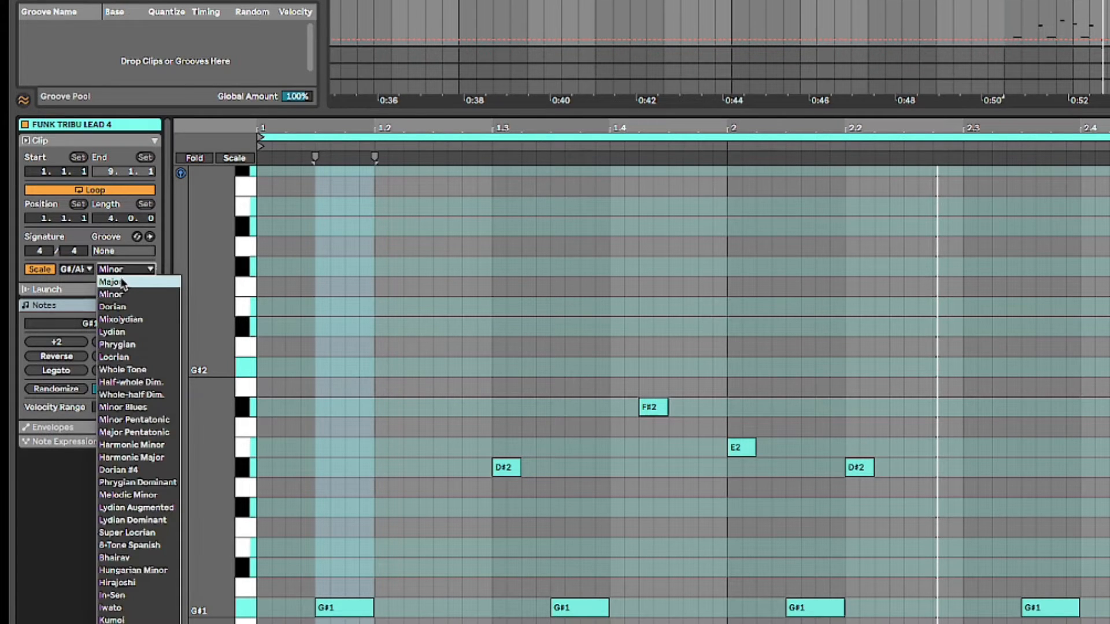
left_click(122, 271)
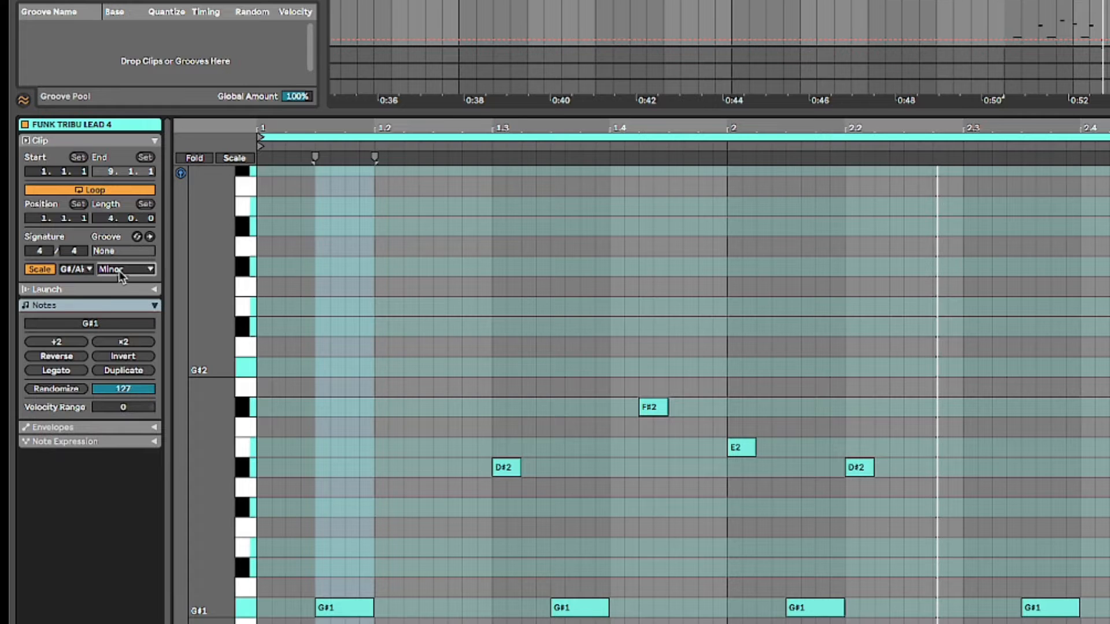
left_click(121, 272)
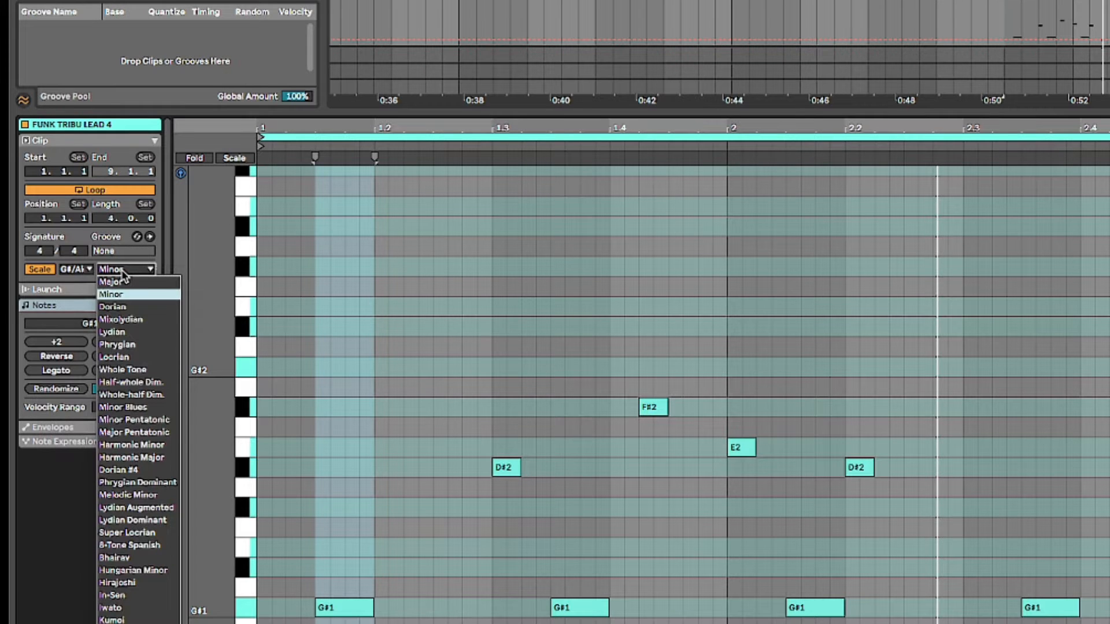
left_click(131, 345)
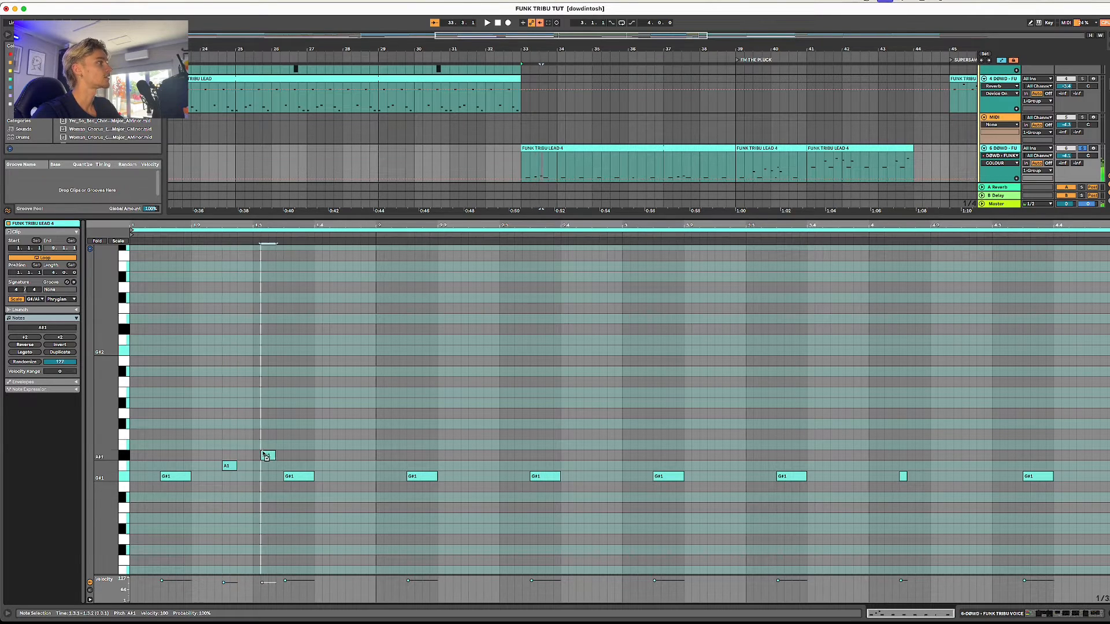
- Move the A#1 note at 1.3 to D#2 at 1.4.4 and add an A1 note at 1.4.3
left_click_drag(262, 451, 278, 422)
left_click_drag(336, 405, 352, 404)
key("space")
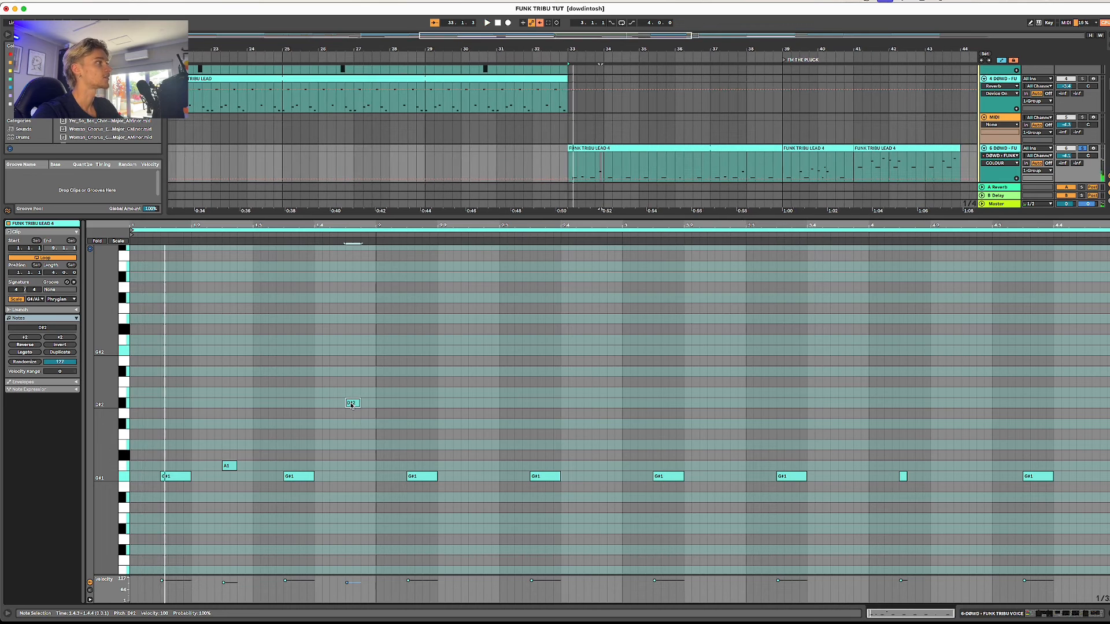
mouse_move(351, 406)
left_mouse_down()
mouse_move(352, 466)
mouse_move(371, 385)
mouse_move(370, 407)
left_mouse_up()
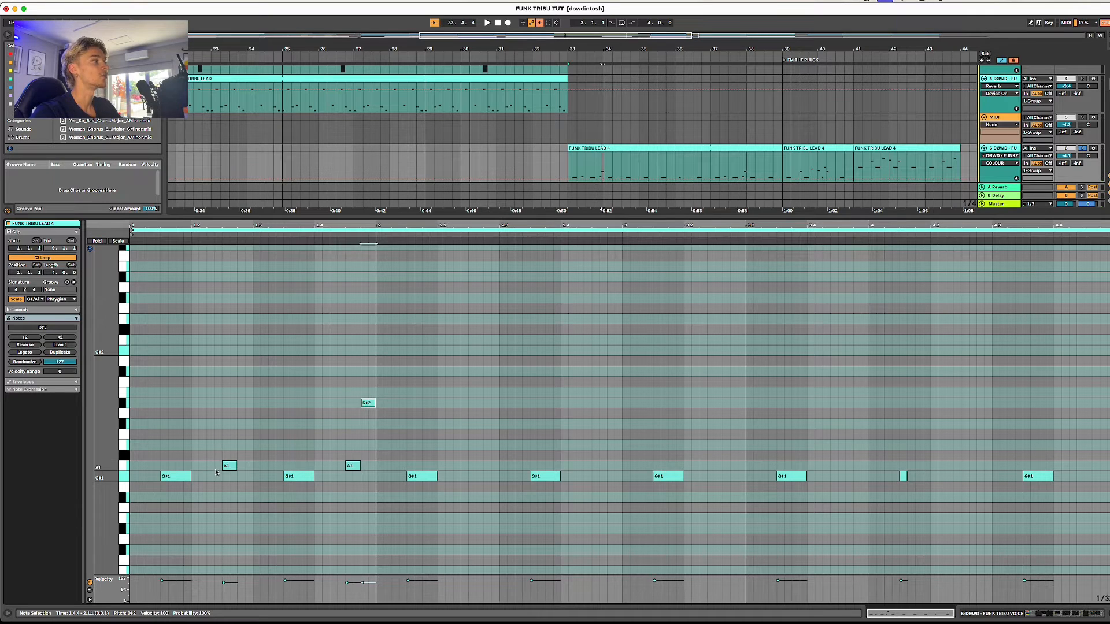
- Audition the phrase's first notes and add a short E2 note at 2.1.1
left_click(176, 478)
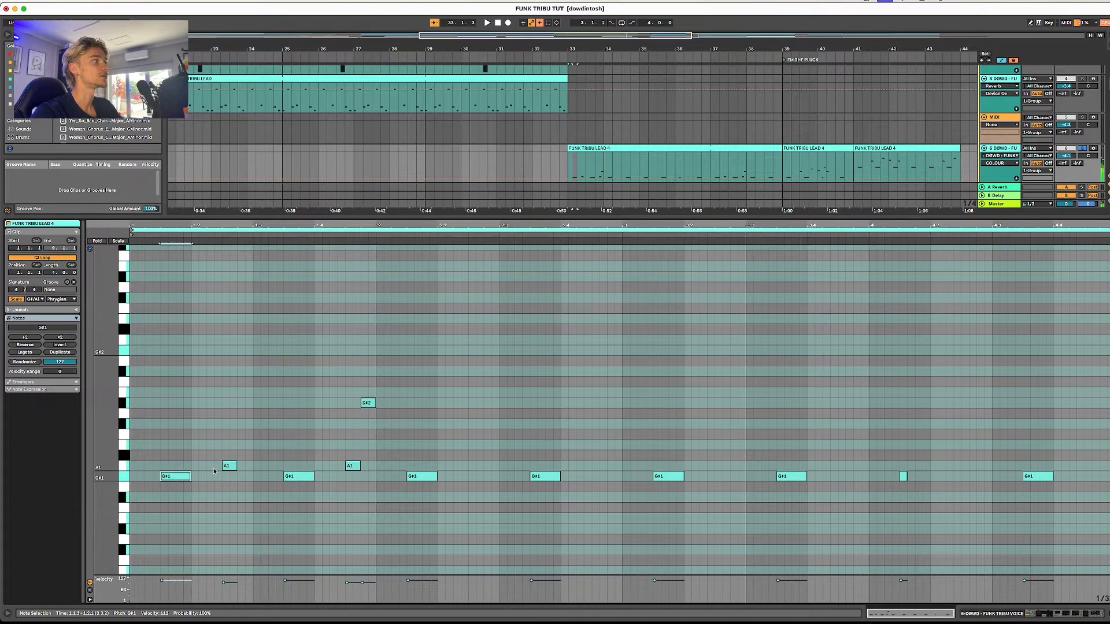
left_click(228, 466)
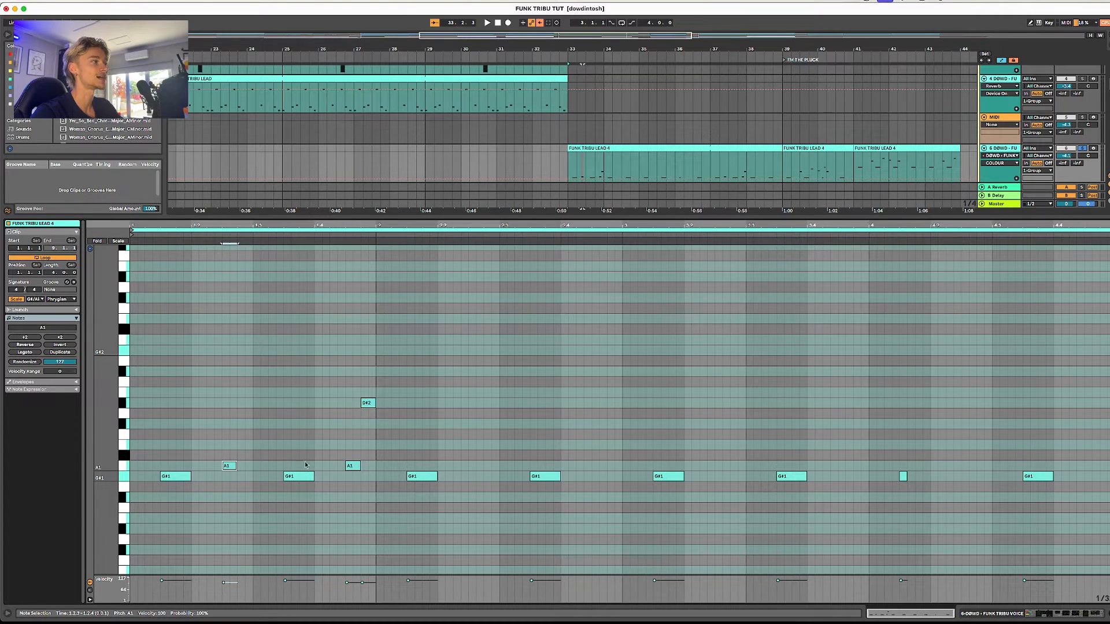
left_click(369, 403)
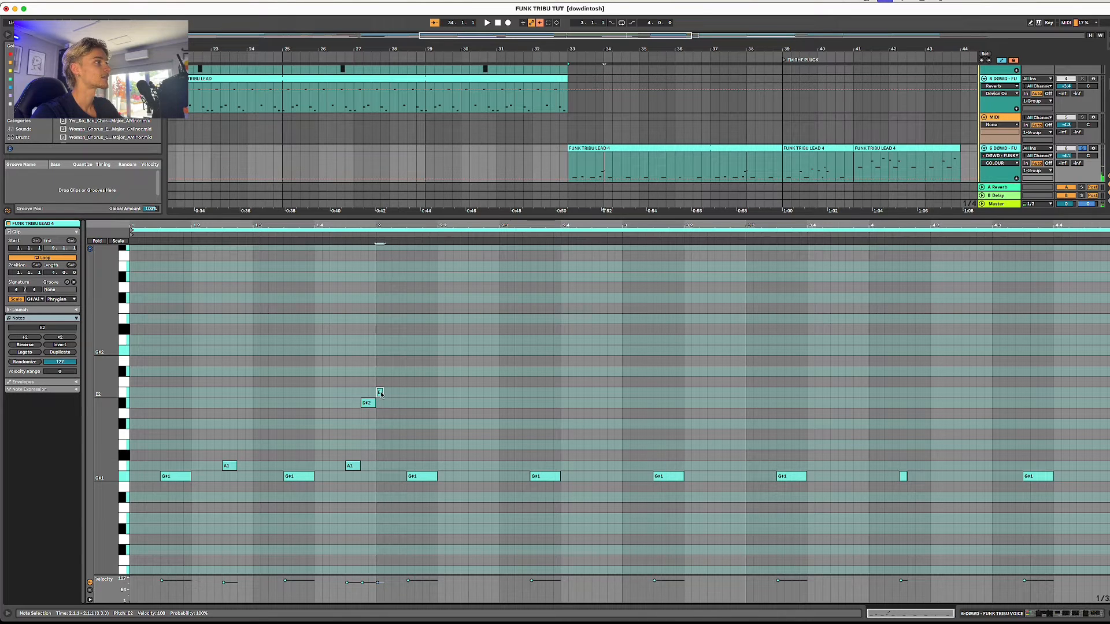
- Move the D#2 note to 1.4.1 and play the phrase with the E2 note
double_click(405, 393)
left_click_drag(408, 396, 323, 405)
left_click(352, 467)
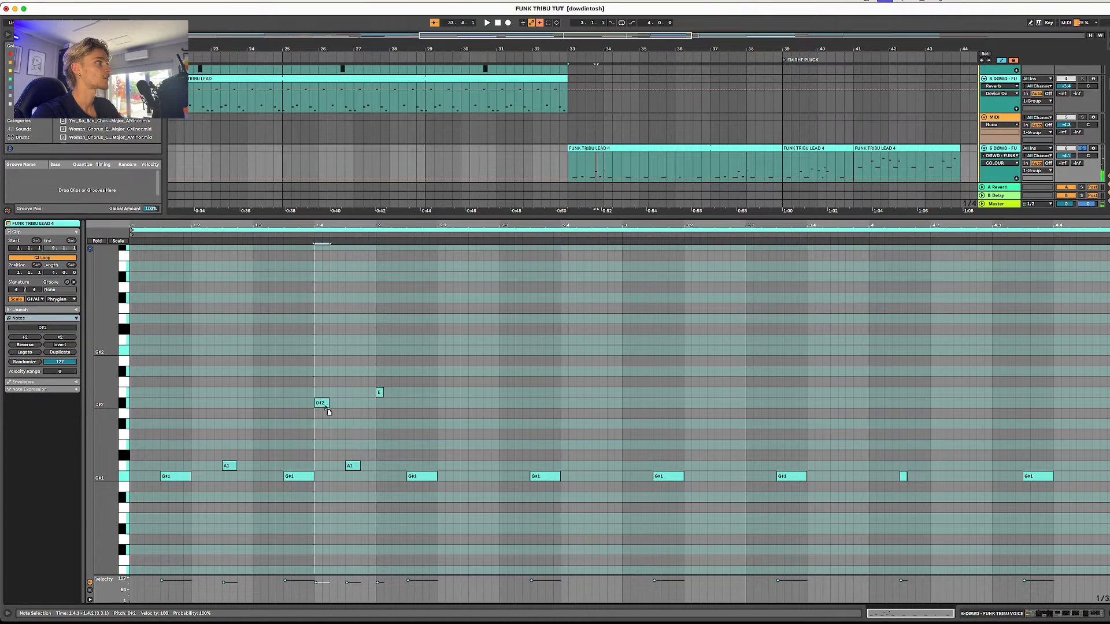
left_click(379, 393)
key("space")
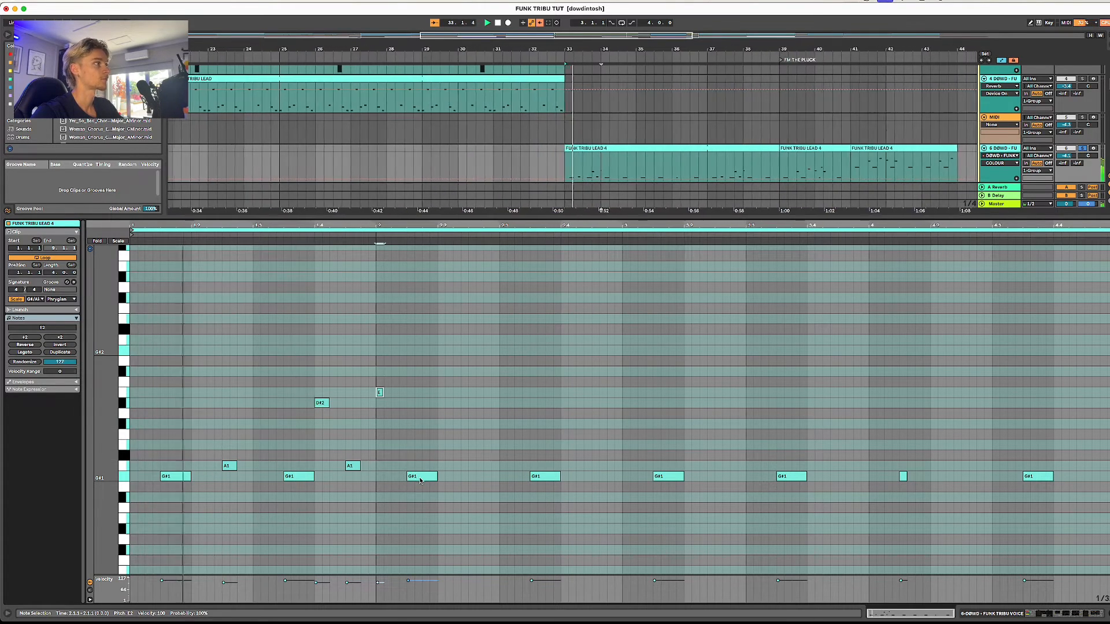
- Add short notes D#2 at 2.2.1, G#2 at 2.2.3 and E2 at 2.2.4, and play the phrase
double_click(451, 403)
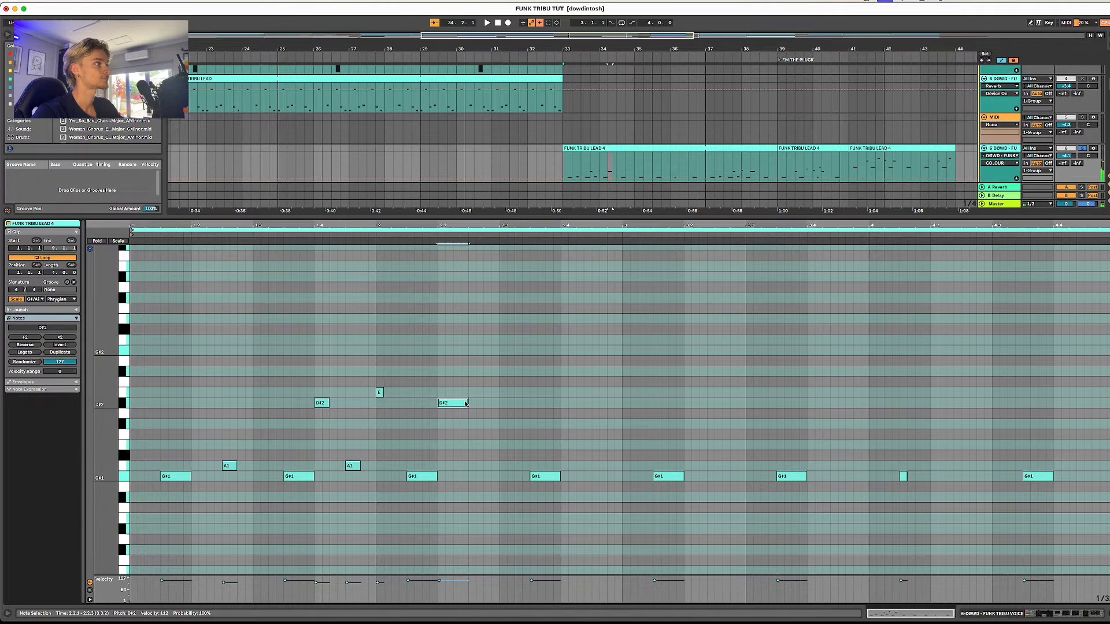
mouse_move(467, 403)
left_mouse_down()
mouse_move(451, 403)
mouse_move(474, 379)
mouse_move(471, 349)
mouse_move(488, 399)
left_mouse_up()
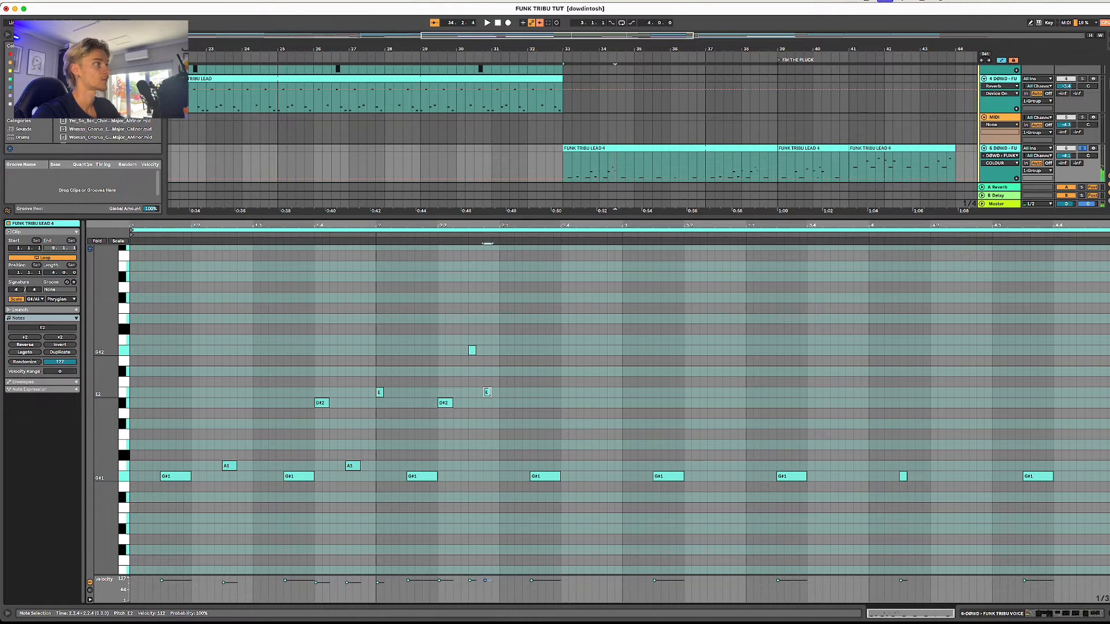
key("space")
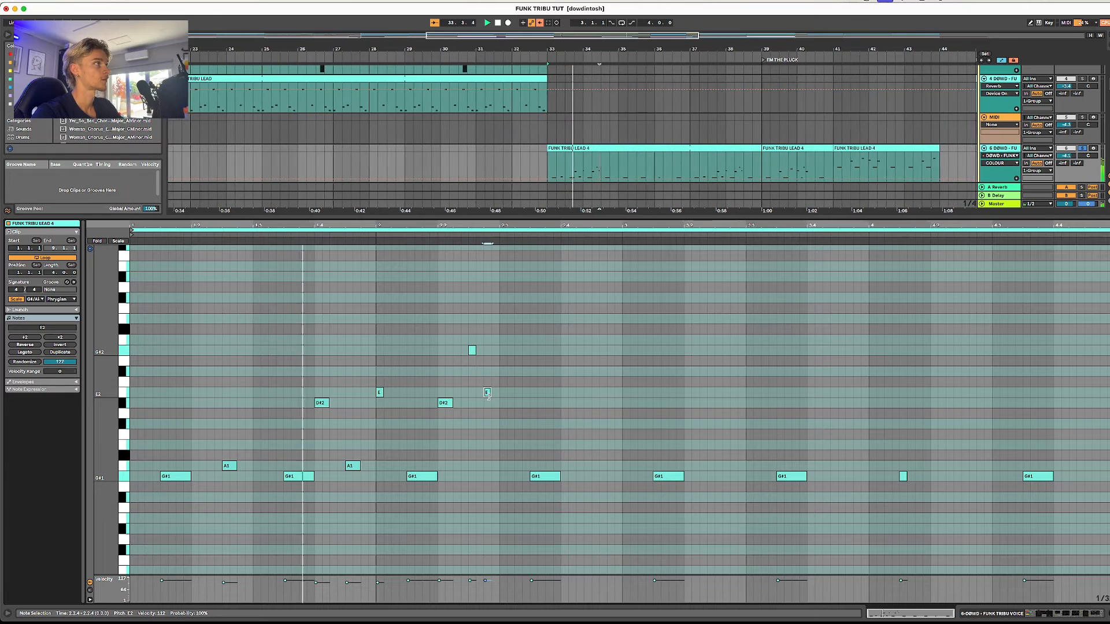
- Move the D#2 note at 2.2.1 back to 2.1.2 and play the phrase
left_click(439, 405)
left_click_drag(439, 404, 394, 403)
key("space")
- Delete the two high notes around 2.2 and every note from bar 3 onward, and play what remains
left_click_drag(433, 329, 457, 354)
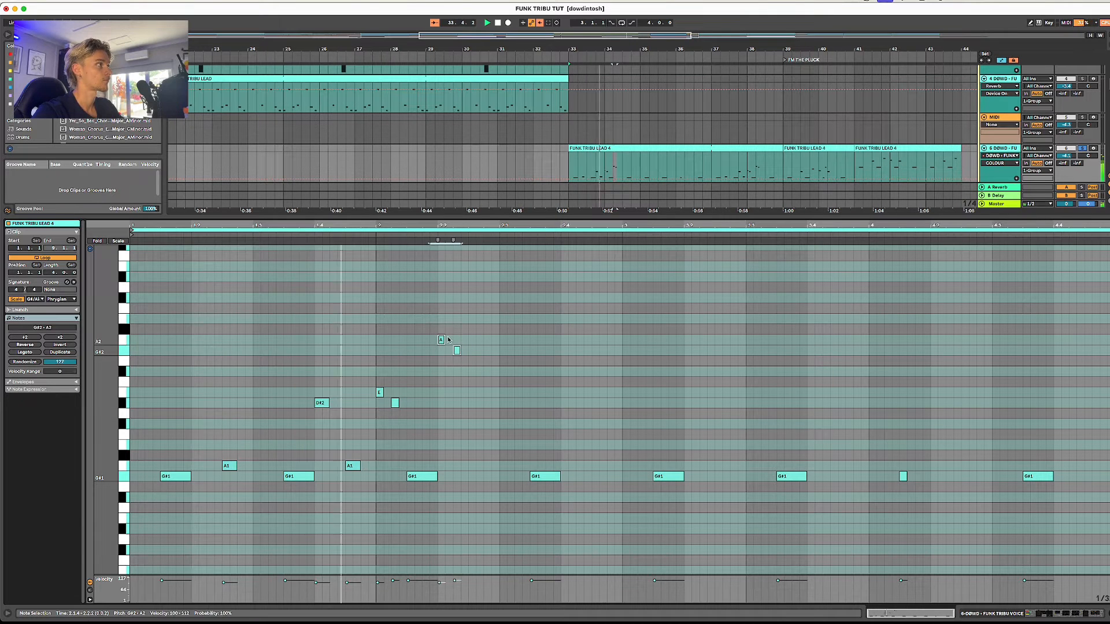
key("Delete")
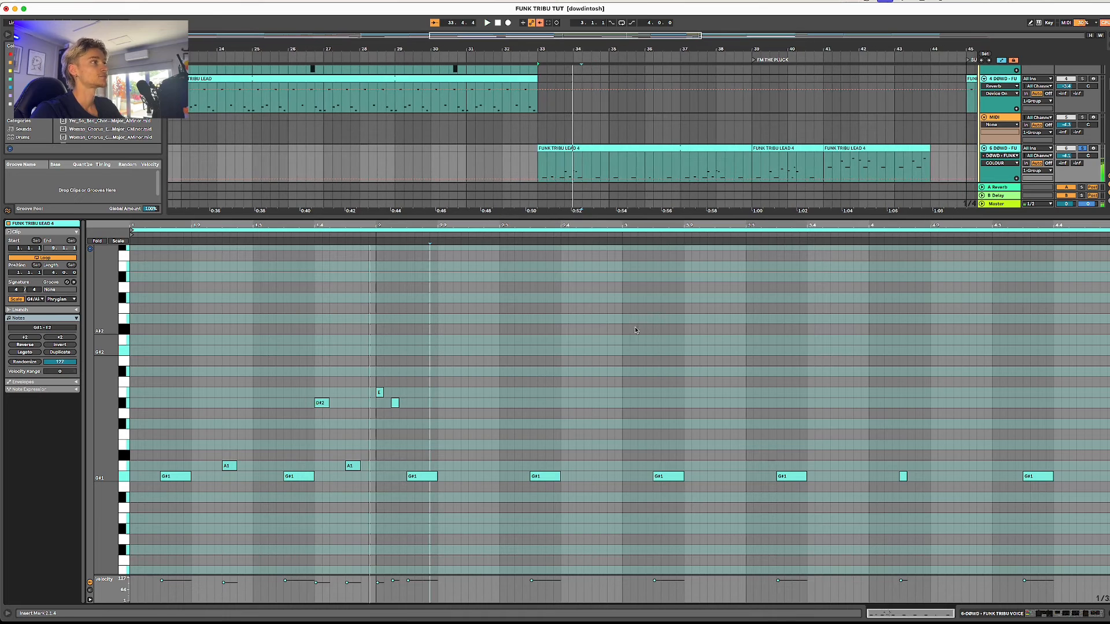
left_click_drag(629, 468, 1062, 595)
key("Delete")
key("space")
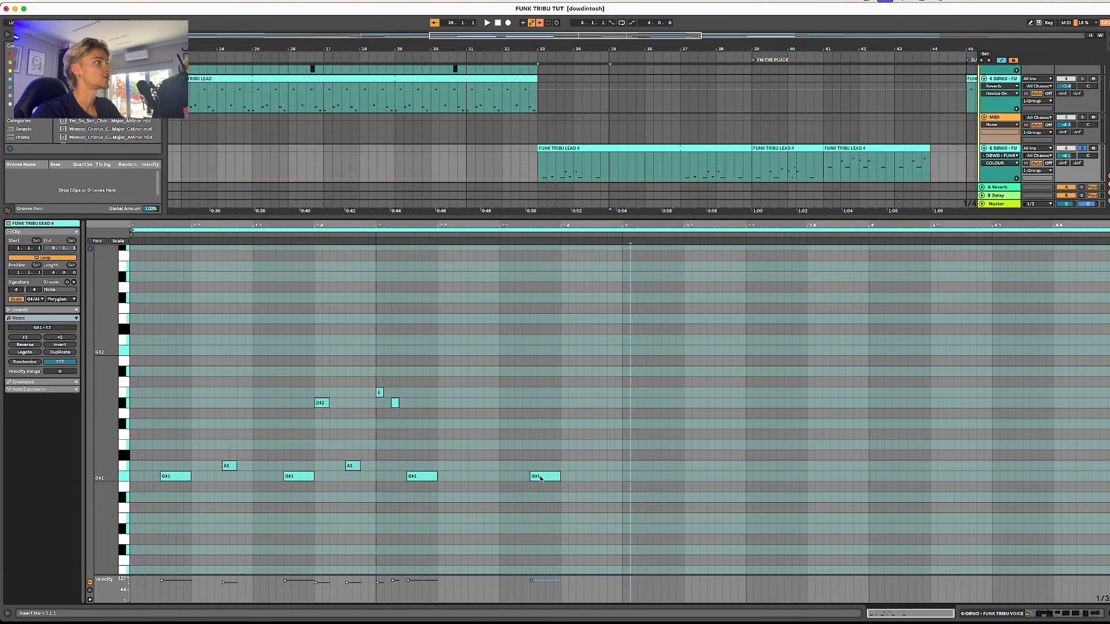
- Add A1 notes at 2.2.3 and 2.4.3 and a D#2 note at 2.4.1, and audition the phrase
left_click(300, 416)
left_click_drag(228, 466, 610, 424)
key("space")
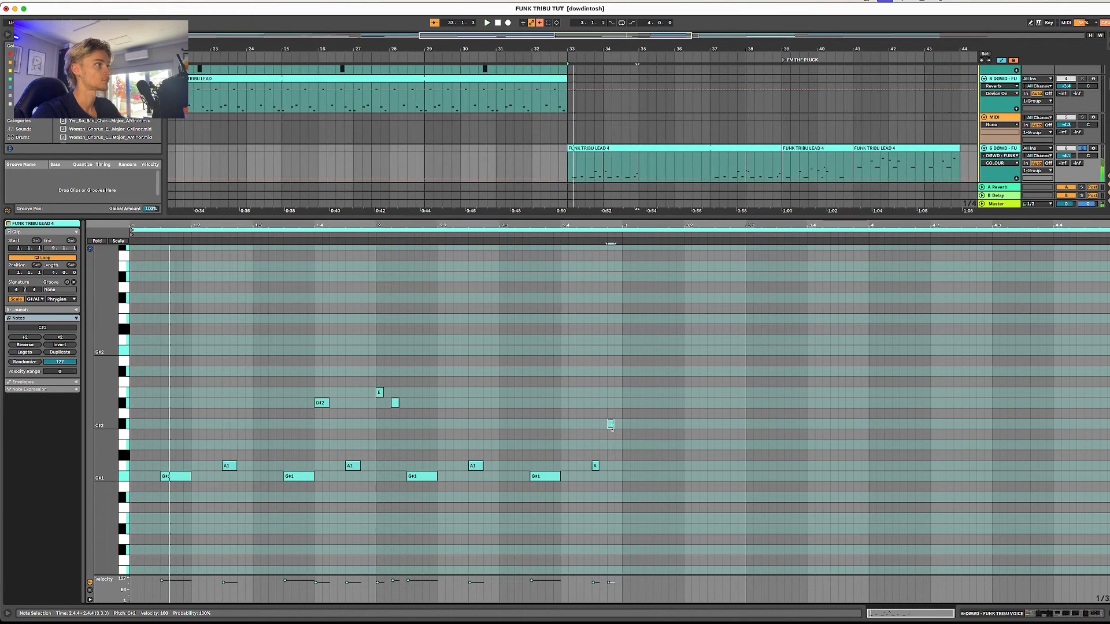
left_click_drag(610, 424, 571, 407)
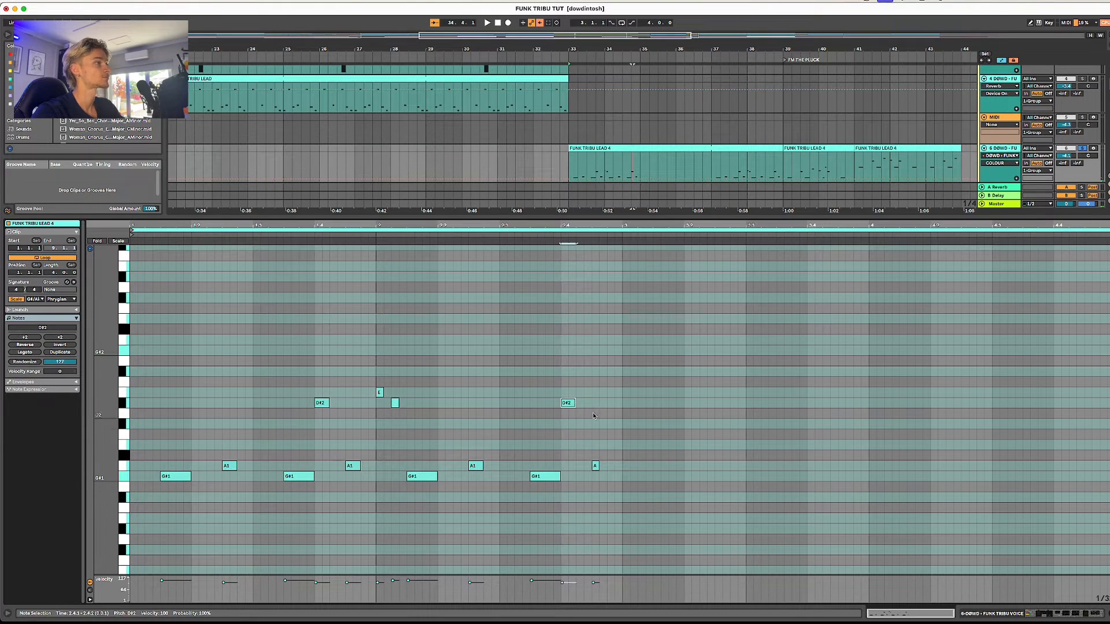
- Duplicate the two-bar phrase into bars 3 and 4, and lengthen the copy's last note and raise it an octave to A2
key("super+a")
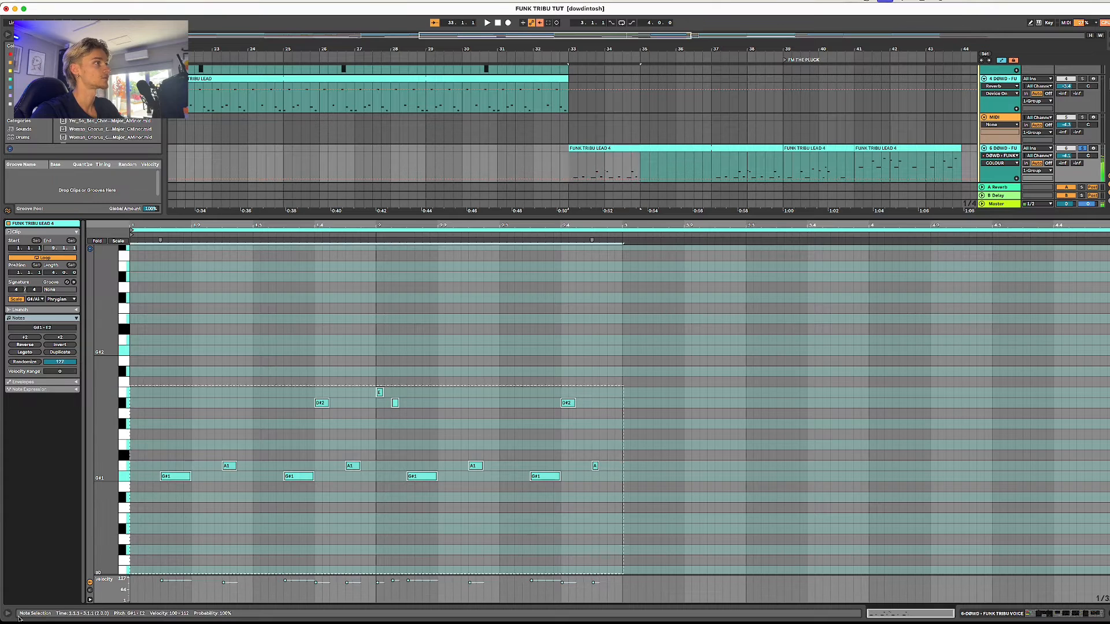
key("super+d")
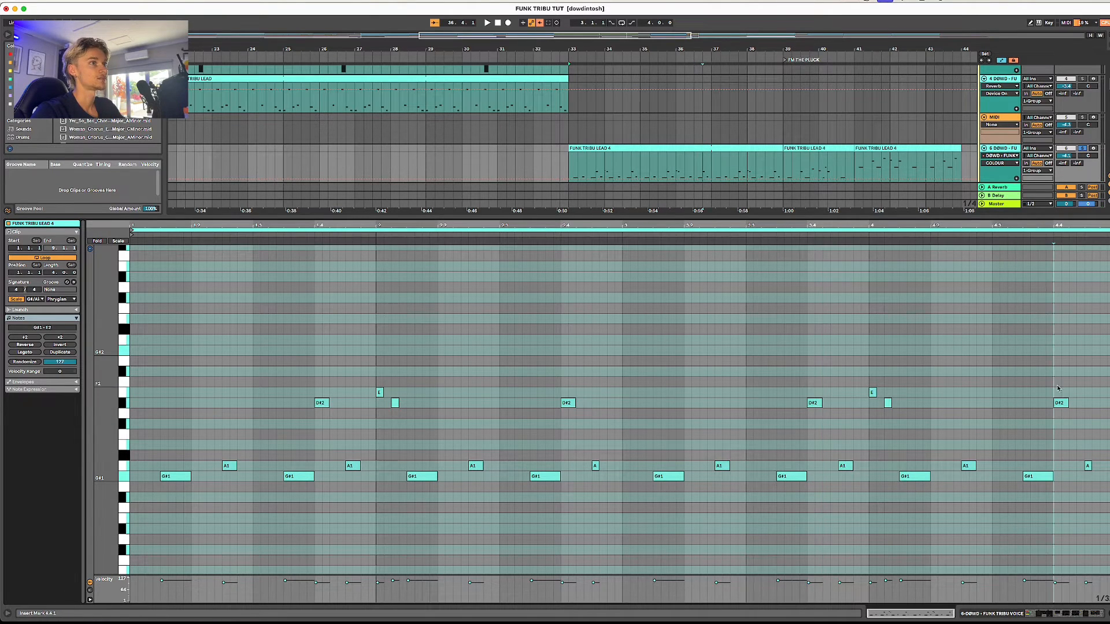
left_click(1090, 440)
left_click(1098, 454)
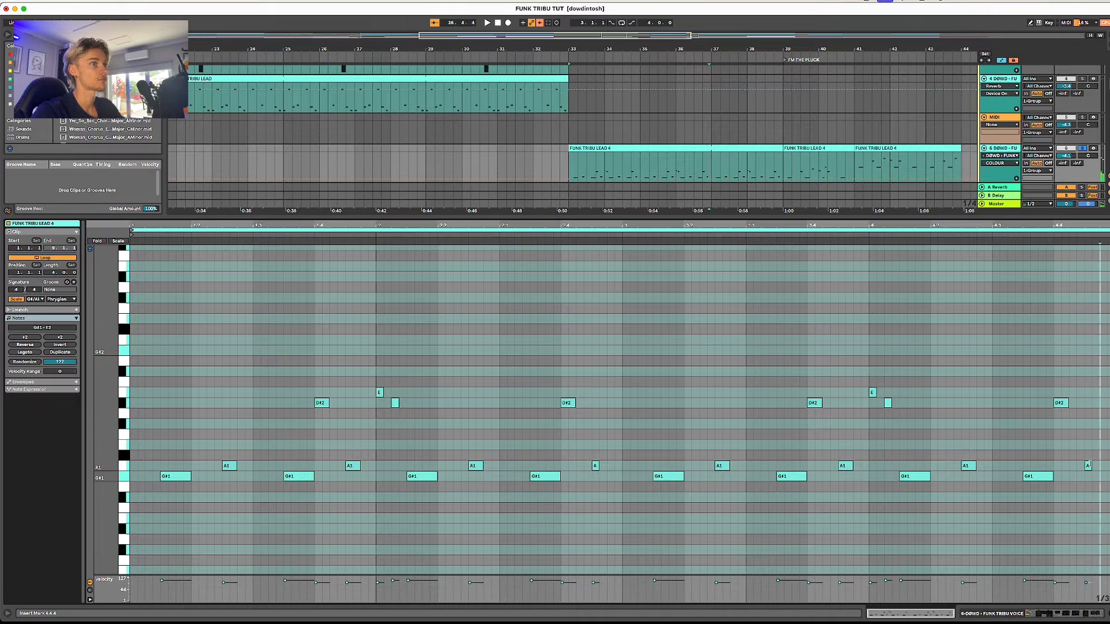
left_click_drag(1090, 465, 1098, 466)
key("shift+Up")
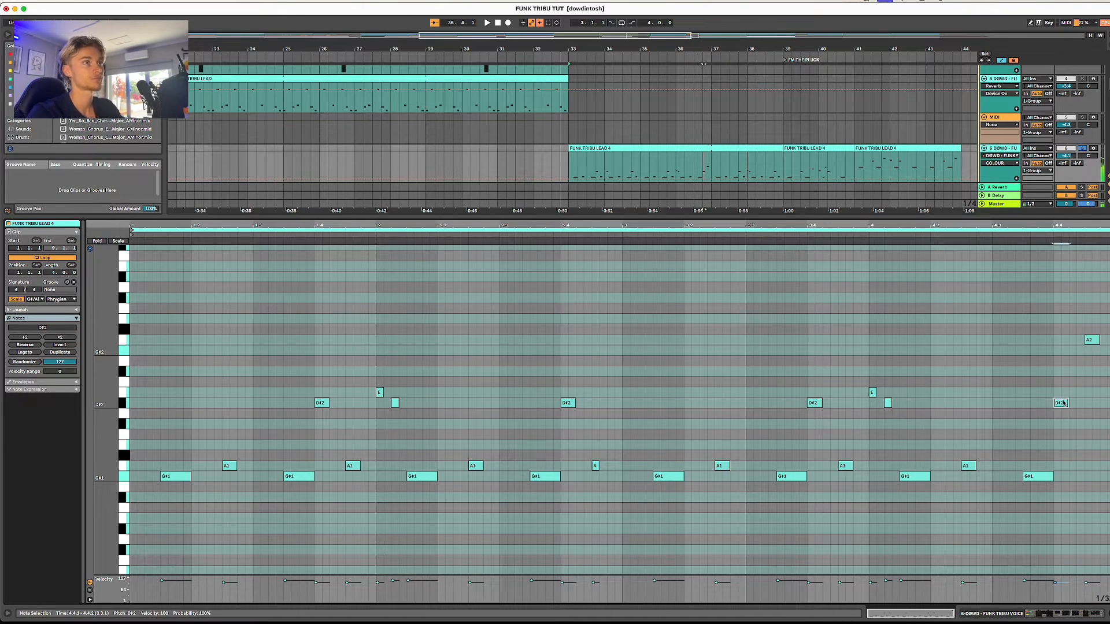
- Add a short E2 note at 4.4.2, shorten the D#2 note at 4.4.1, and play the melody
double_click(1072, 392)
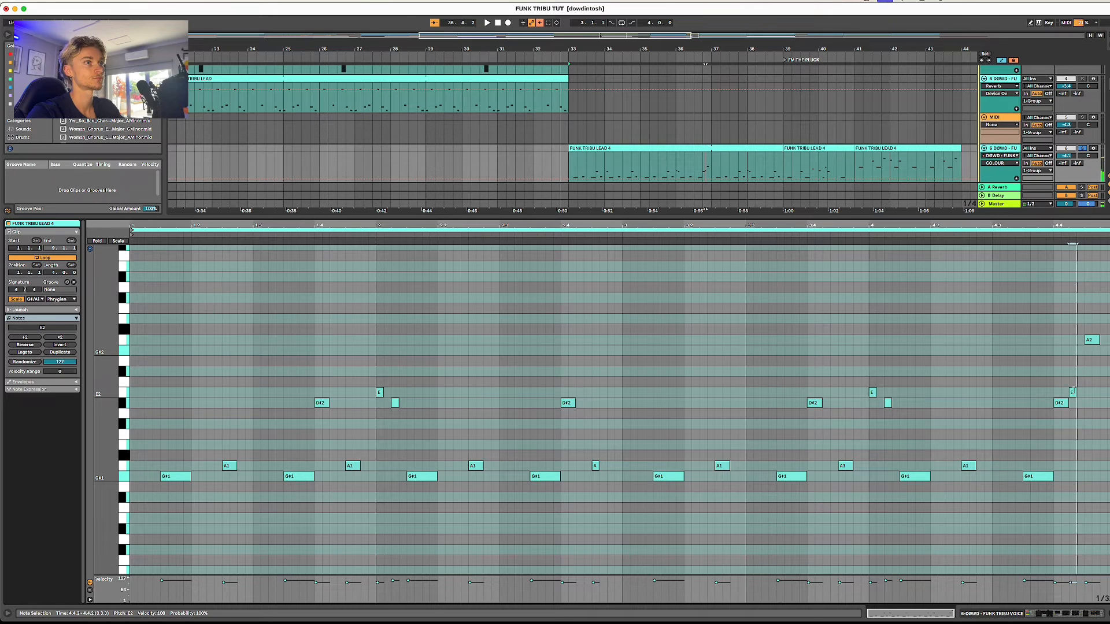
left_click(1065, 404)
left_click_drag(1065, 403, 1017, 420)
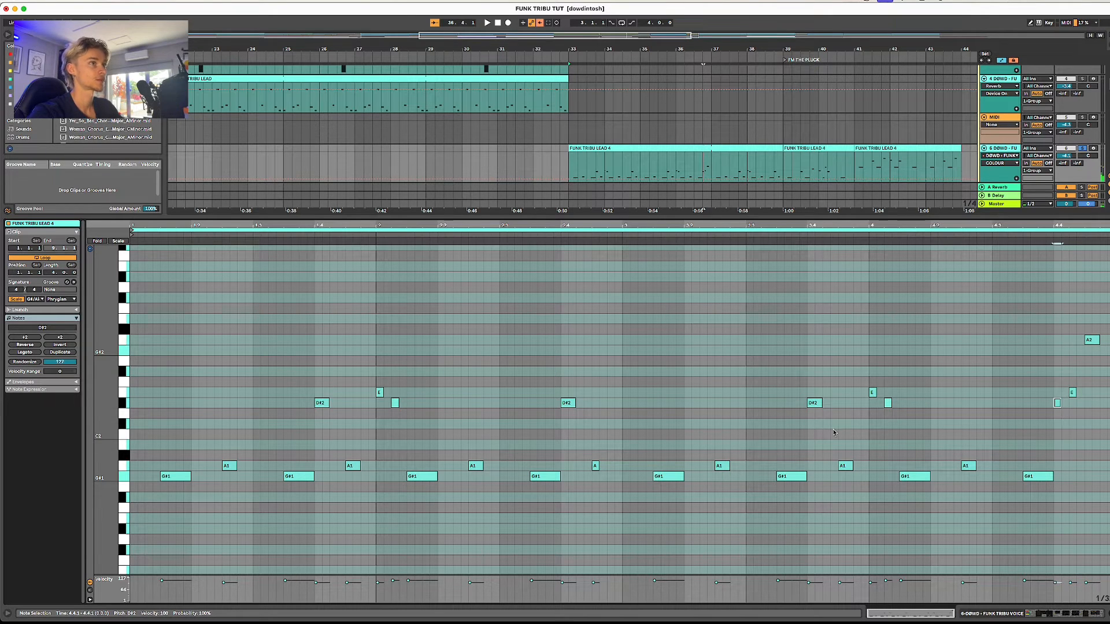
key("space")
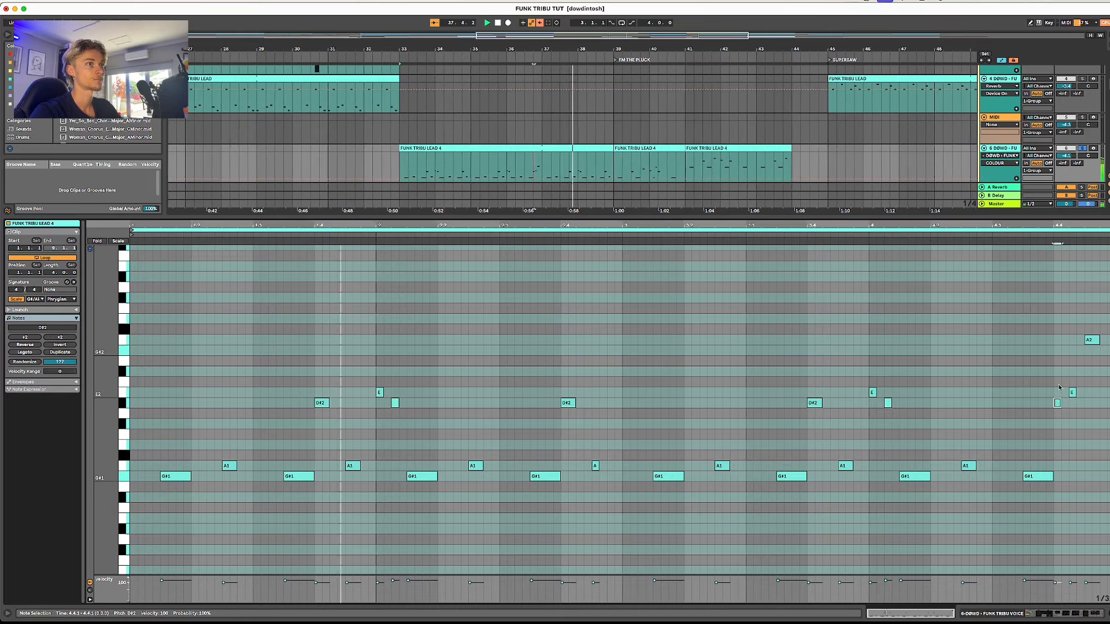
key("space")
- Raise the two short notes at 4.4.1 and 4.4.2 to G#2
left_click(1090, 340)
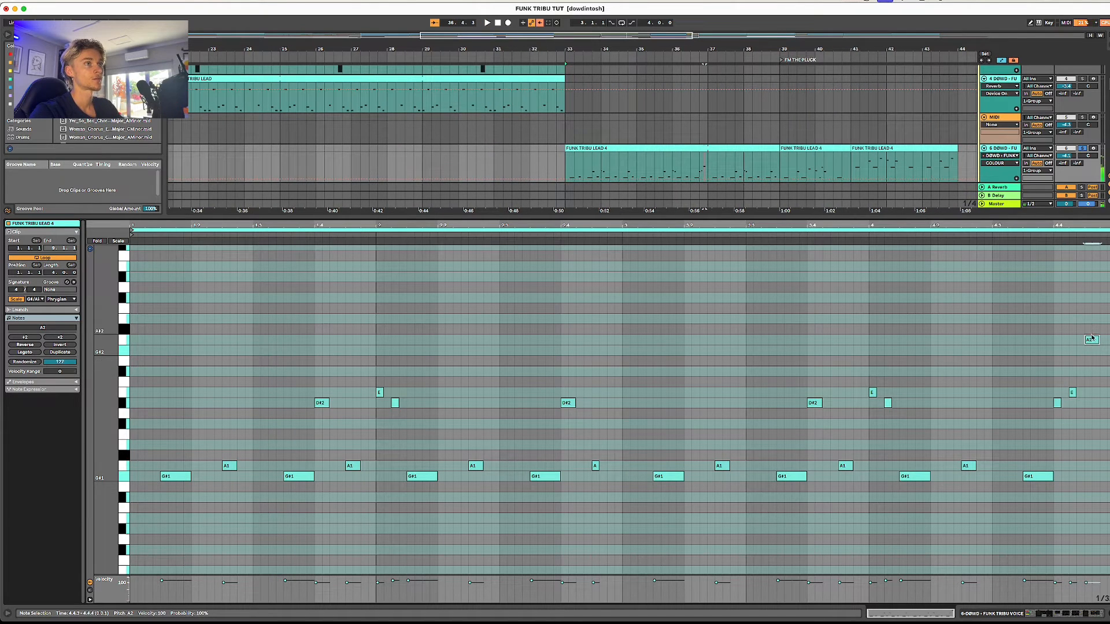
left_click(1072, 392)
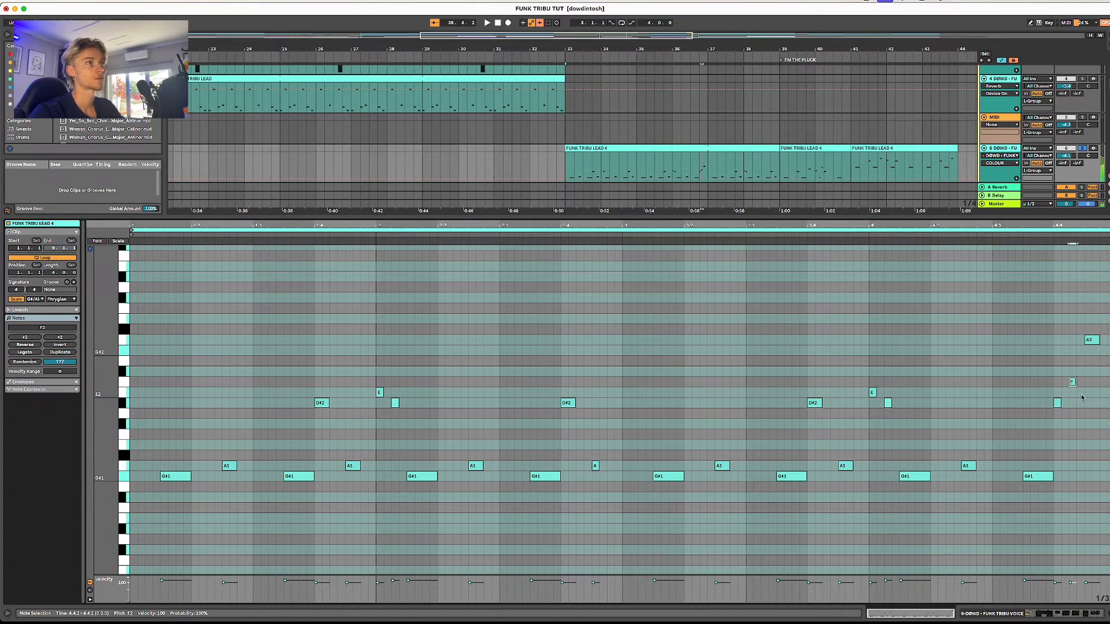
key("Up")
key("Up")
key("Up")
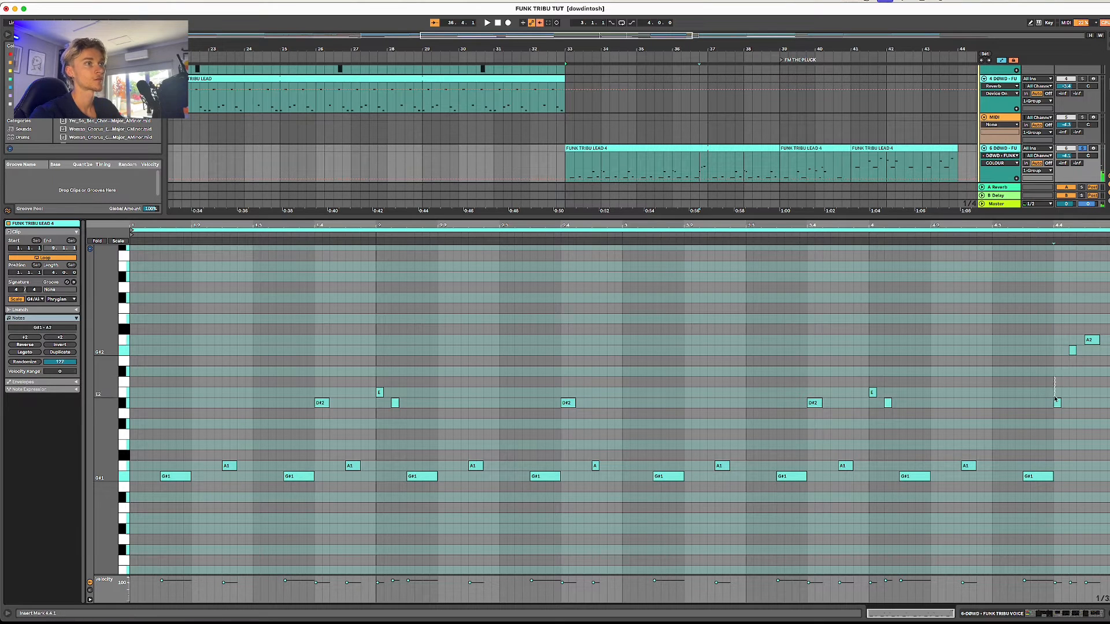
left_click(1057, 400)
key("Up")
key("Up")
key("Up")
key("Up")
key("Up")
- Try different pitches for the short note at 4.4.2, finish on E2, and play the melody
left_click(1073, 340)
left_click(1073, 350)
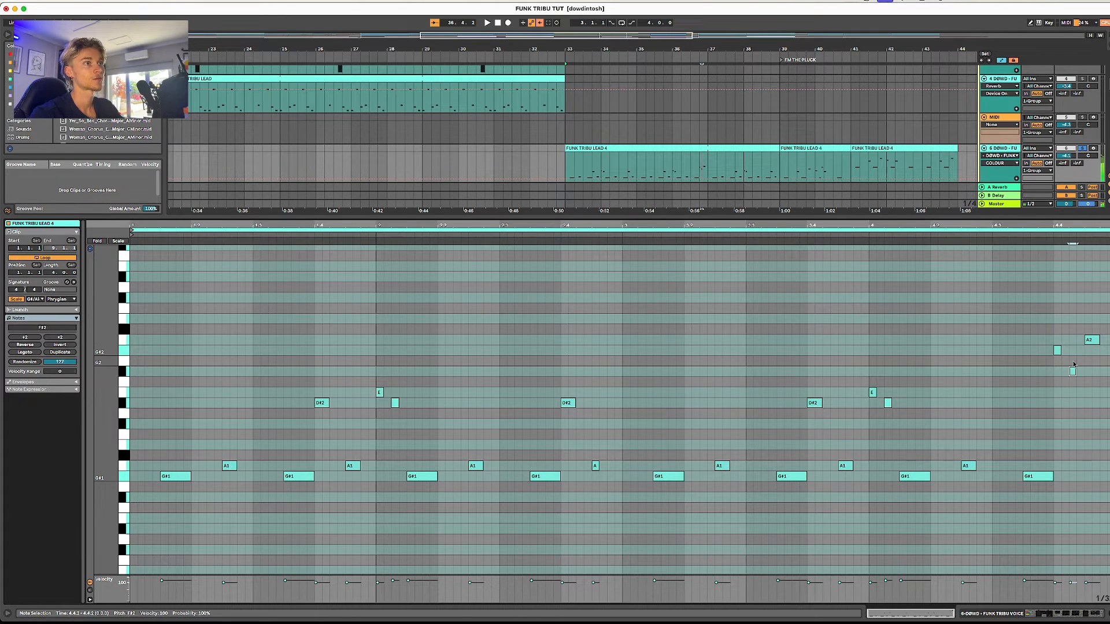
key("Down")
key("Down")
key("Down")
key("Down")
key("Up")
key("Up")
key("Up")
key("Up")
key("Up")
key("Down")
key("Down")
key("Down")
key("Down")
key("Down")
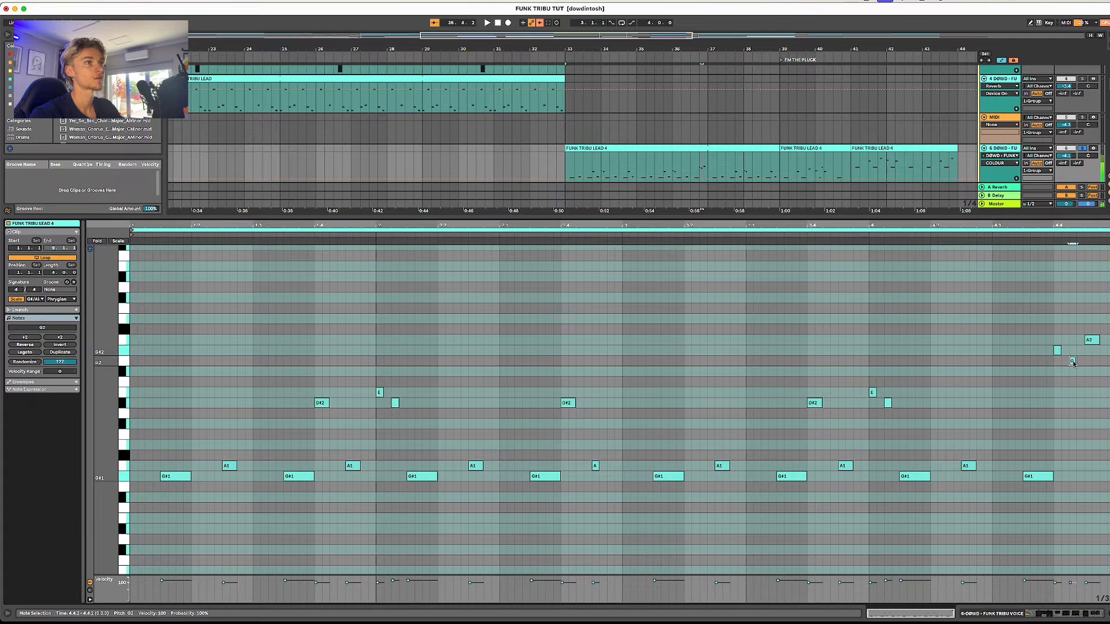
key("space")
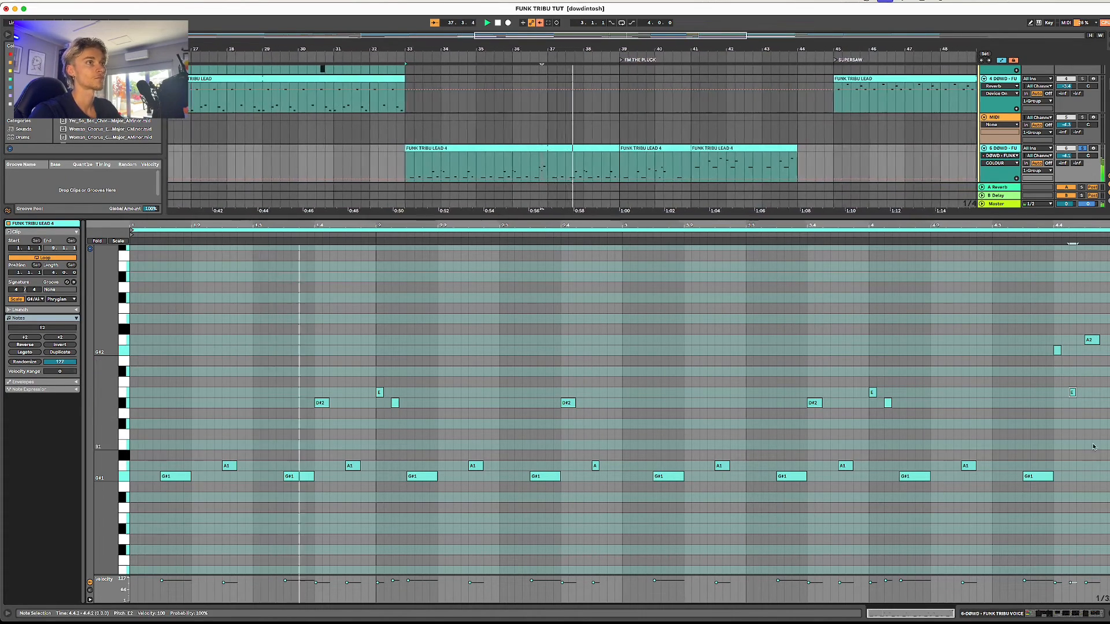
- Lower the final note at 4.4.3 to G#2, raise the note at 4.4.1 to A2, and play the melody again
left_click(1092, 347)
left_click_drag(1092, 342, 1092, 353)
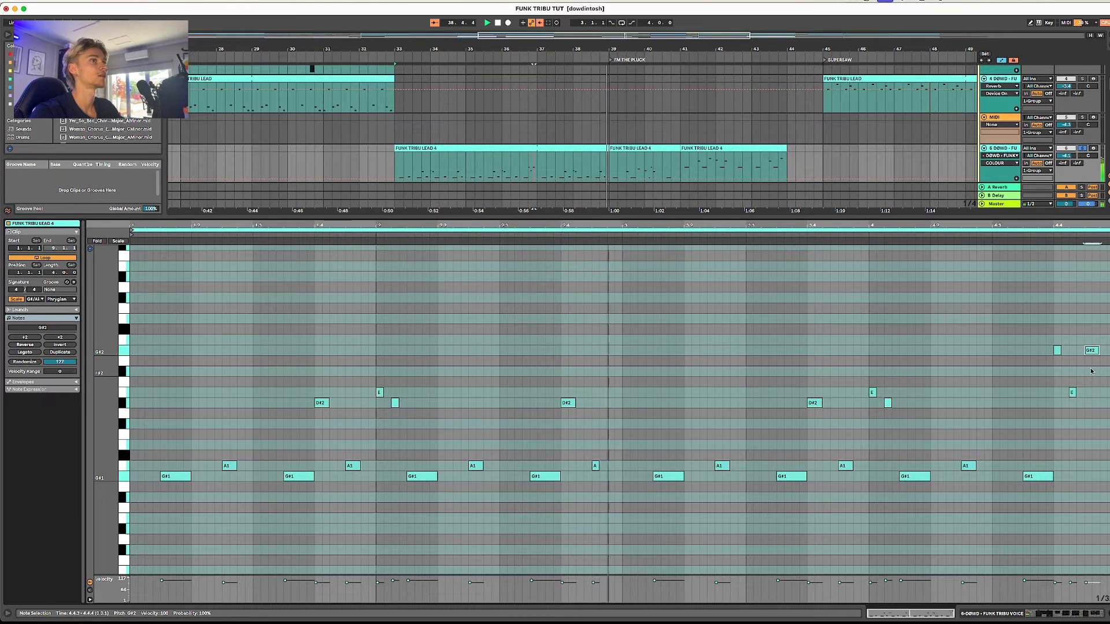
left_click(1057, 352)
key("space")
key("space")
key("Up")
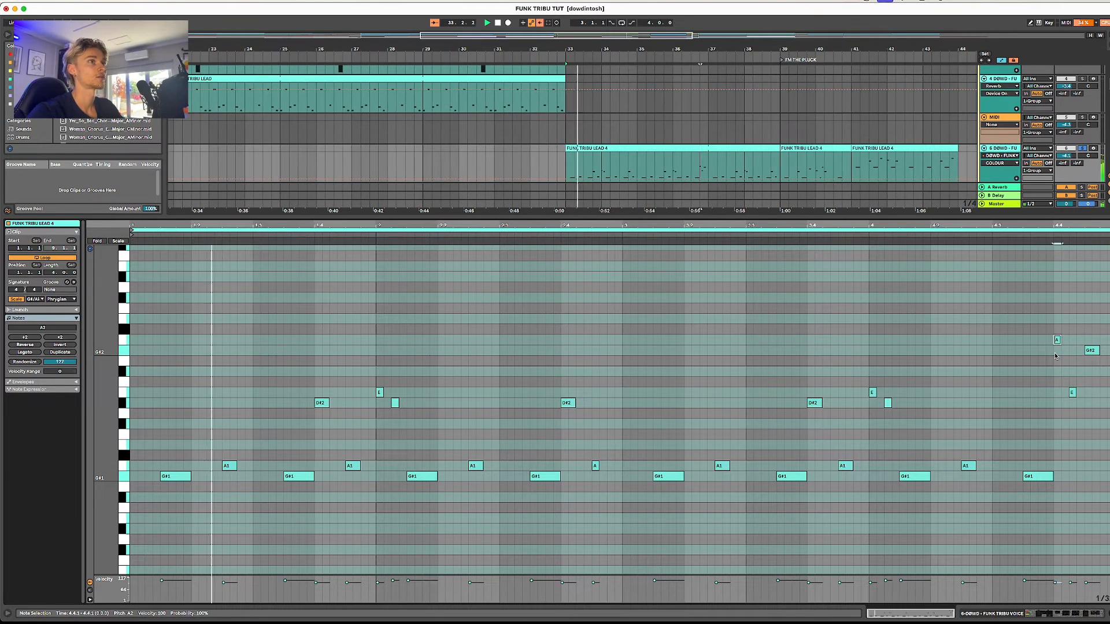
- Raise the short note at 4.4.2 to A2 while the melody plays
left_click(1072, 393)
key("Up")
key("Up")
key("Up")
key("Up")
key("Up")
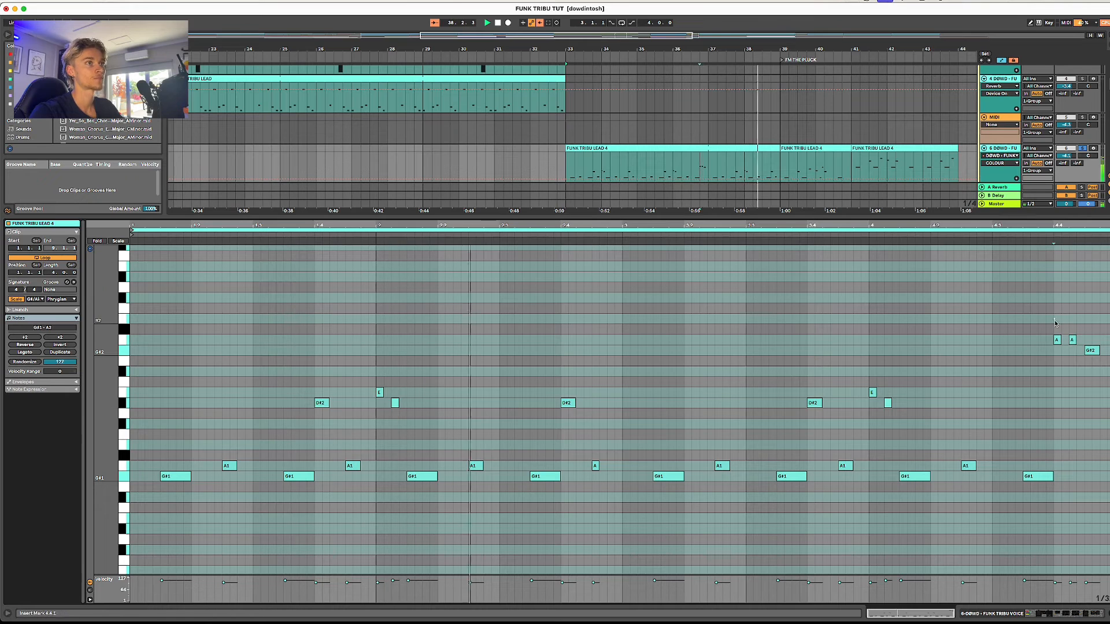
left_click_drag(1053, 319, 1058, 467)
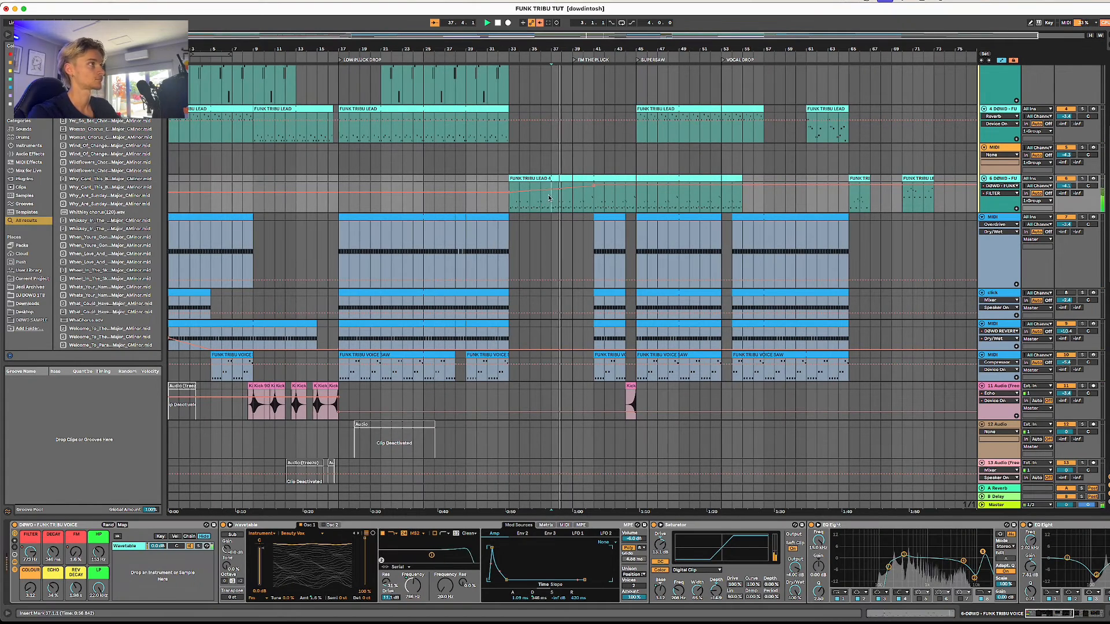
- Listen to the new lead melody together with the other tracks across the arrangement, and stop playback
scroll(568, 202, "up", 6)
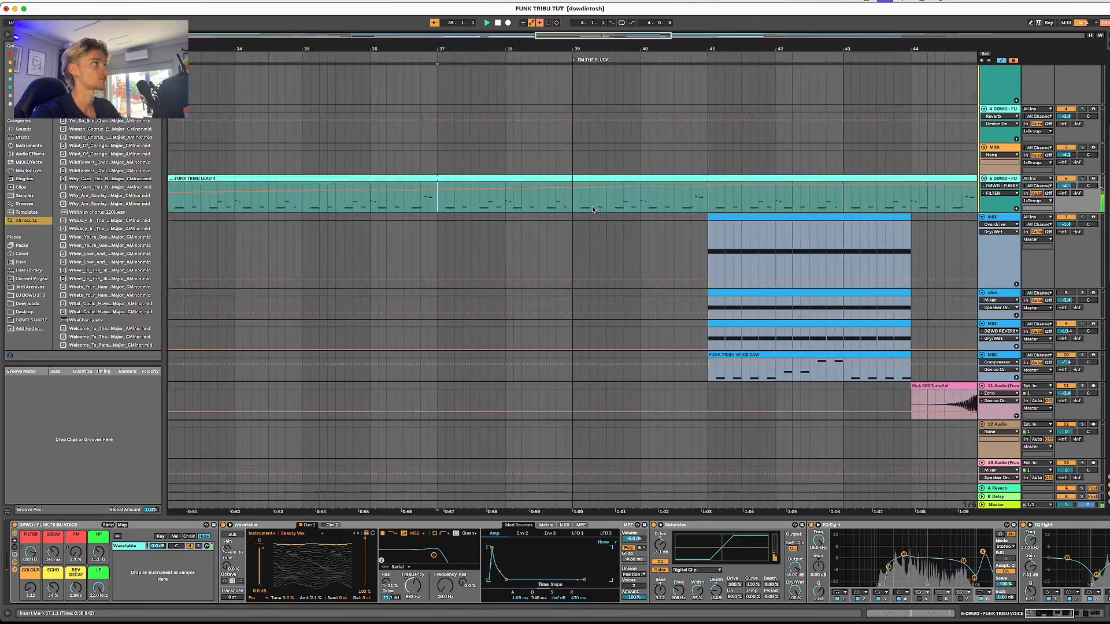
scroll(595, 209, "up", 15)
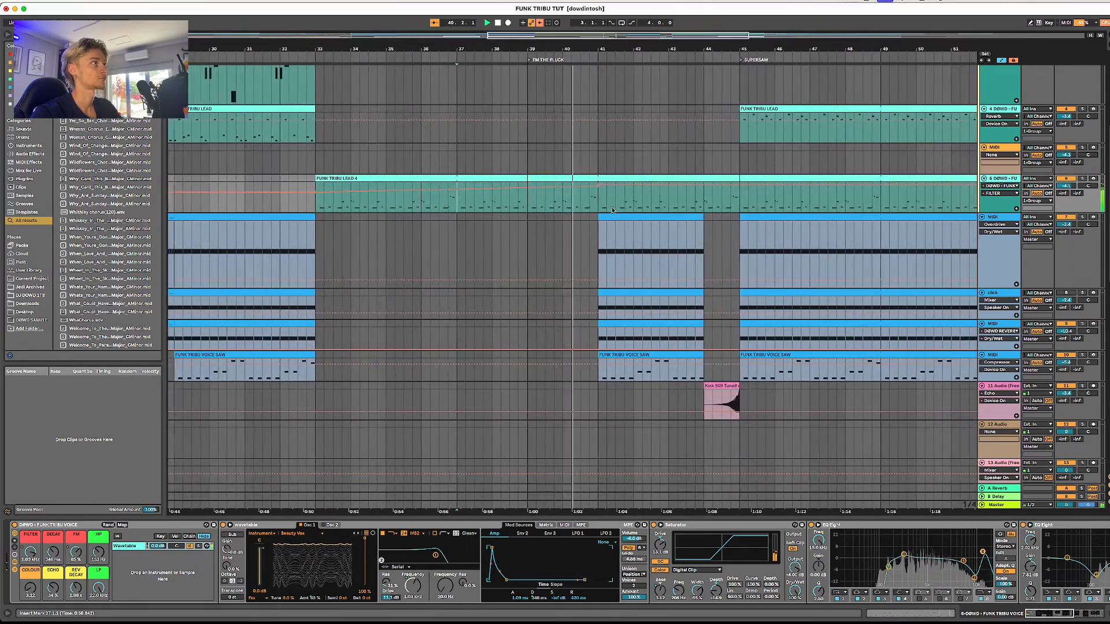
scroll(595, 209, "down", 8)
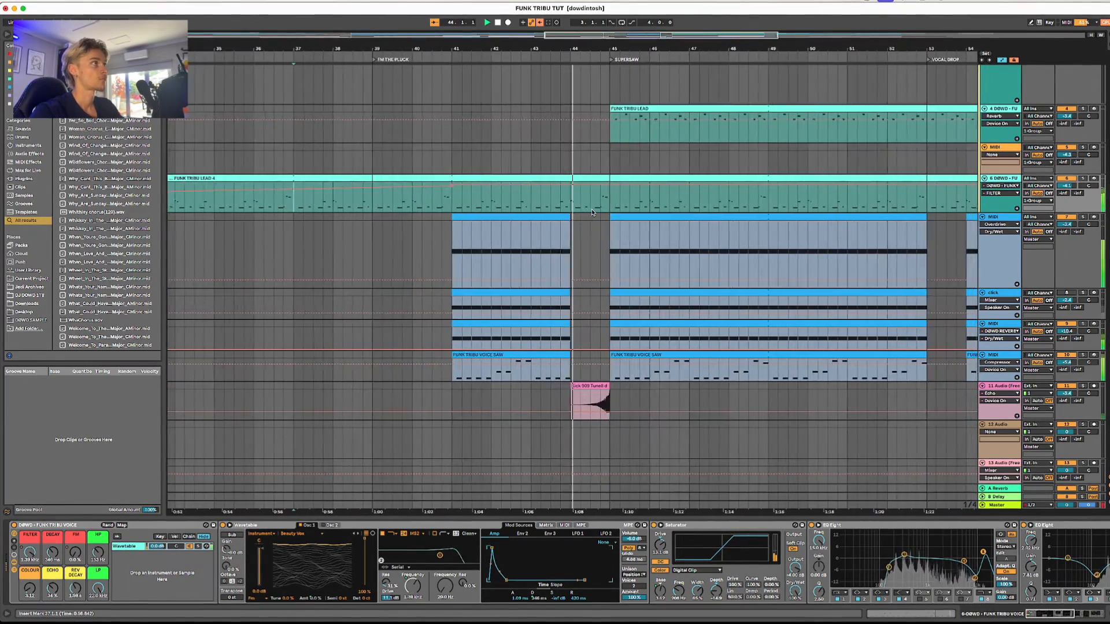
scroll(599, 214, "down", 3)
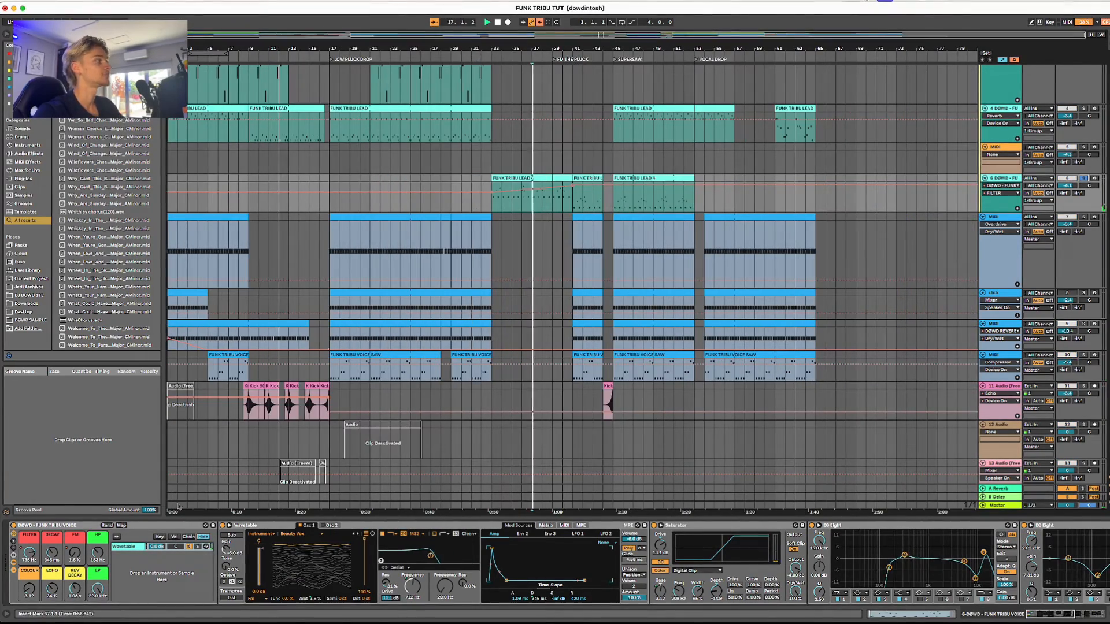
key("space")
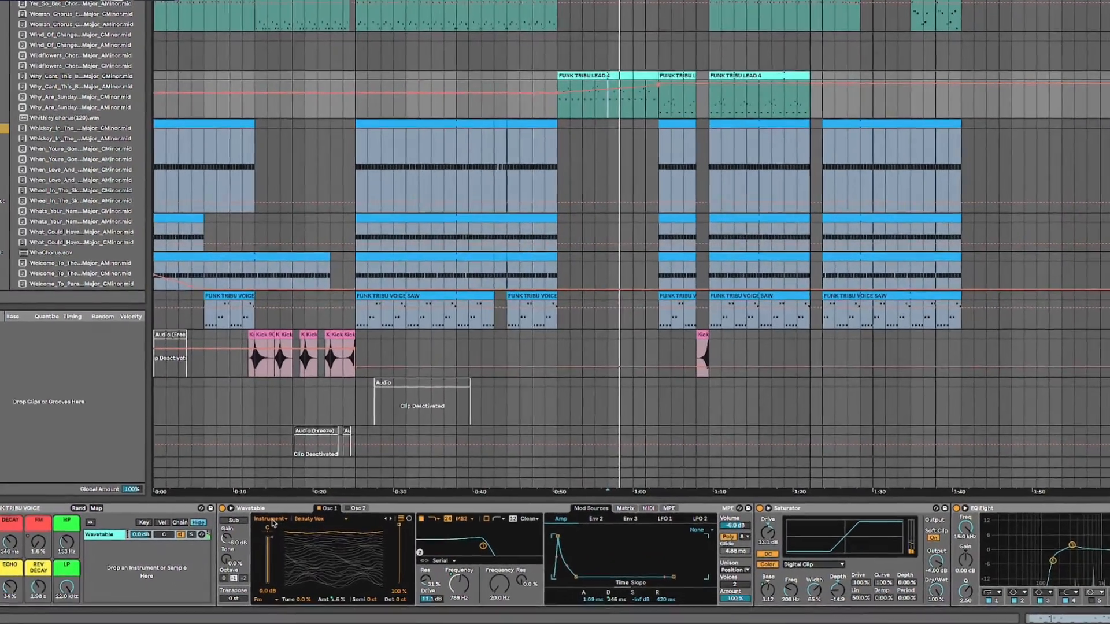
- Choose the Beauty Vox wavetable from the Instrument category for oscillator 1 and play the sound
left_click(264, 529)
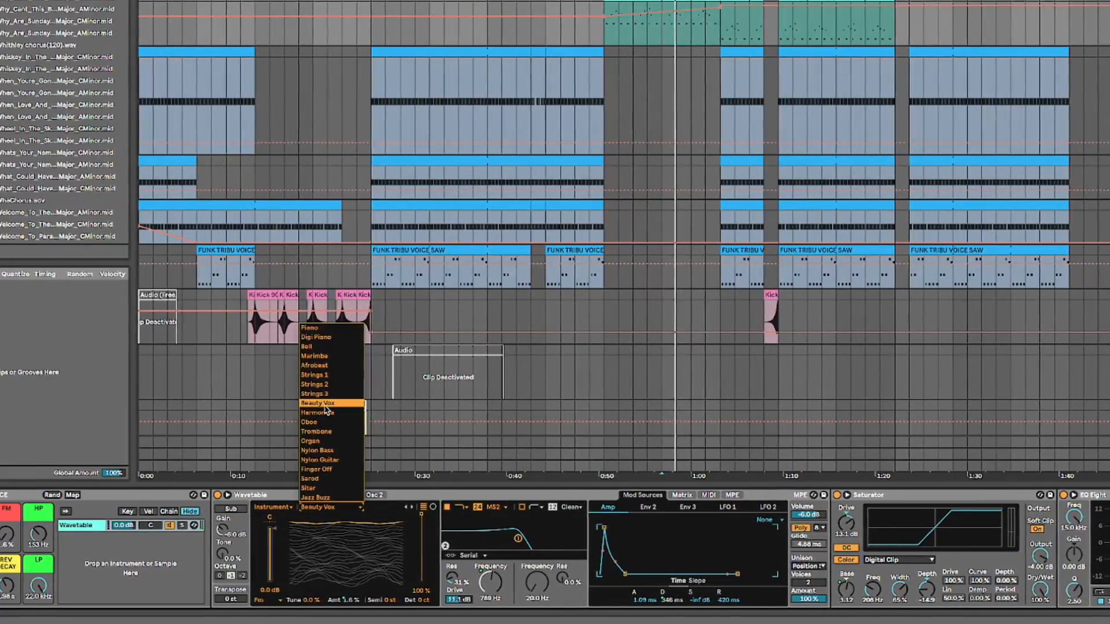
left_click(321, 403)
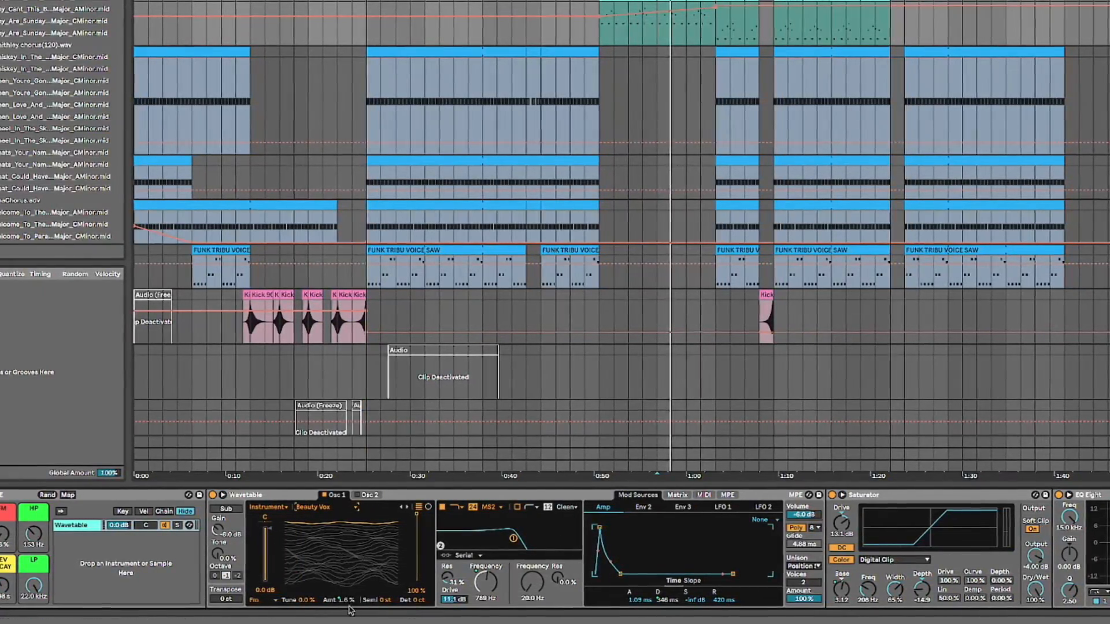
key("space")
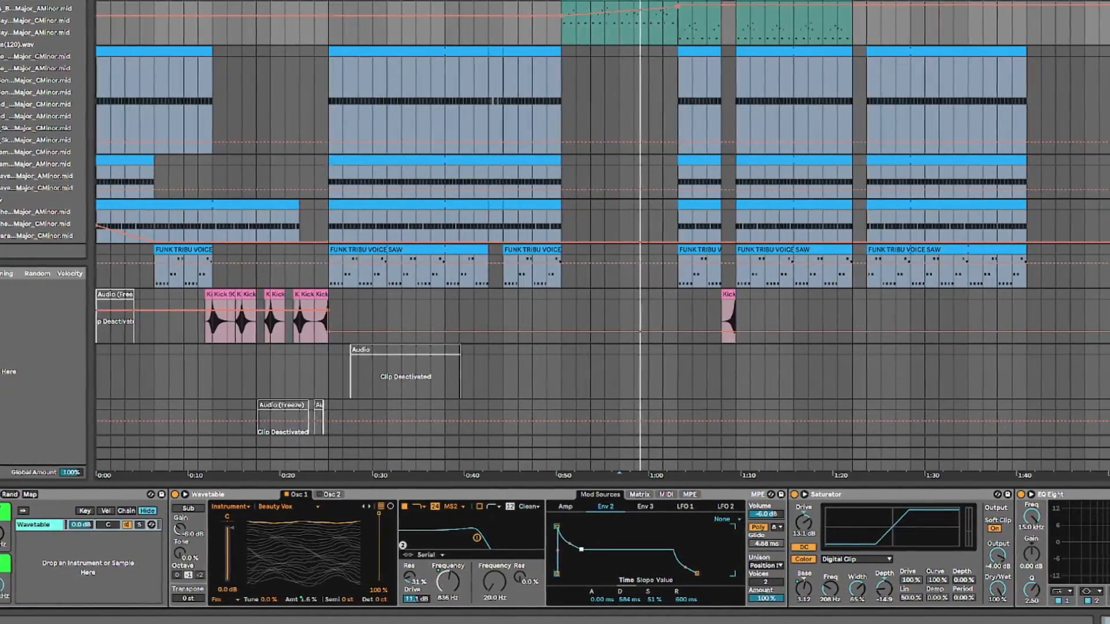
- Examine the Wavetable synth's modulation matrix and its Env 2 settings
left_click(636, 494)
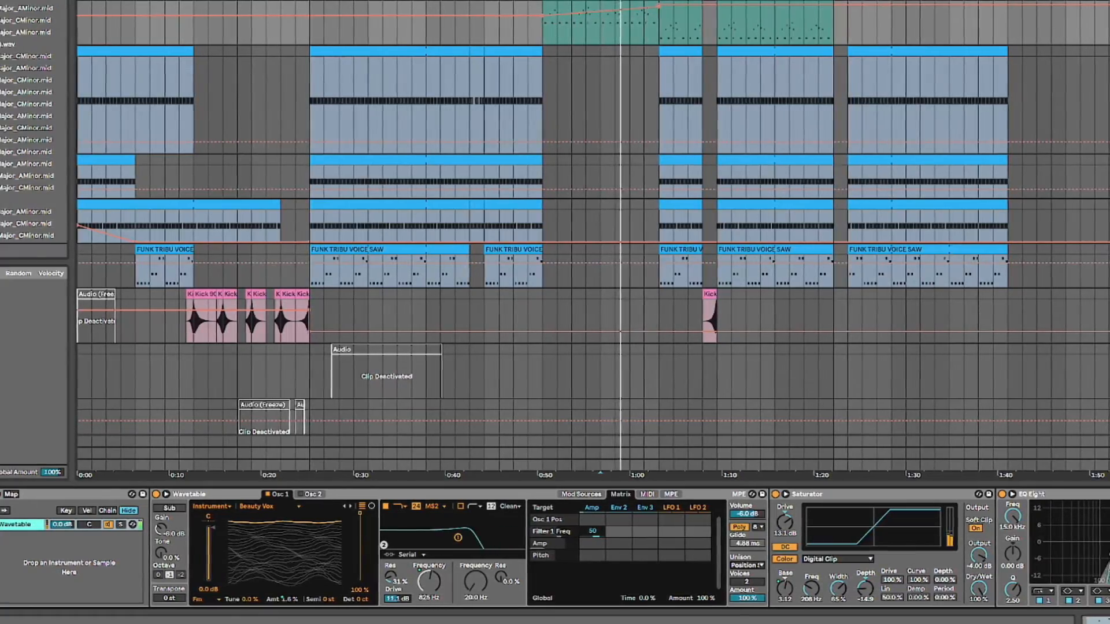
left_click(589, 494)
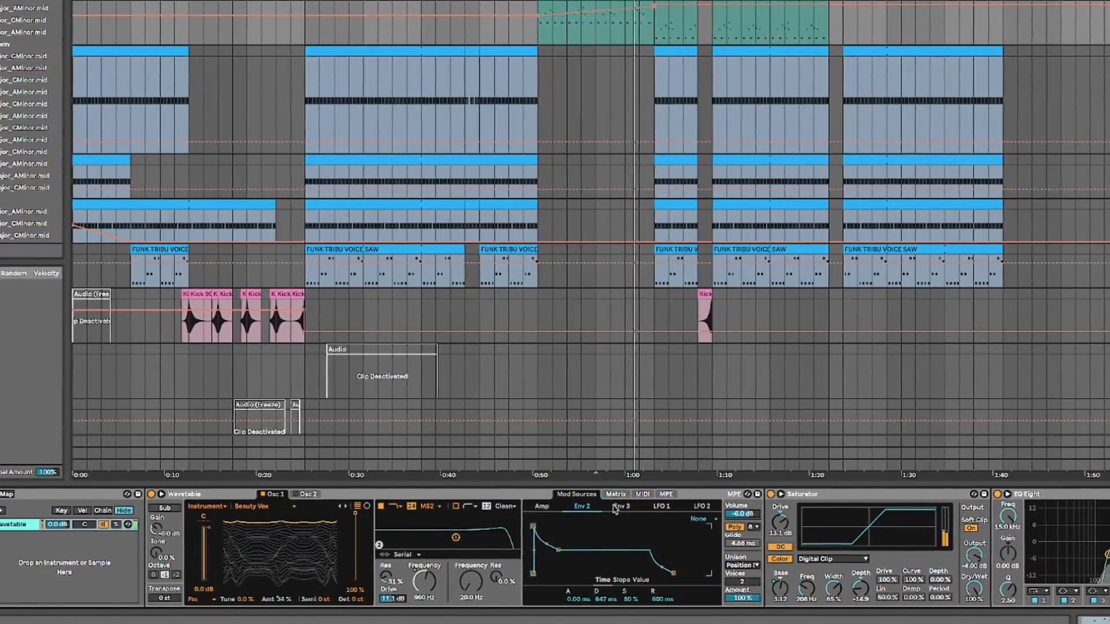
left_click(615, 494)
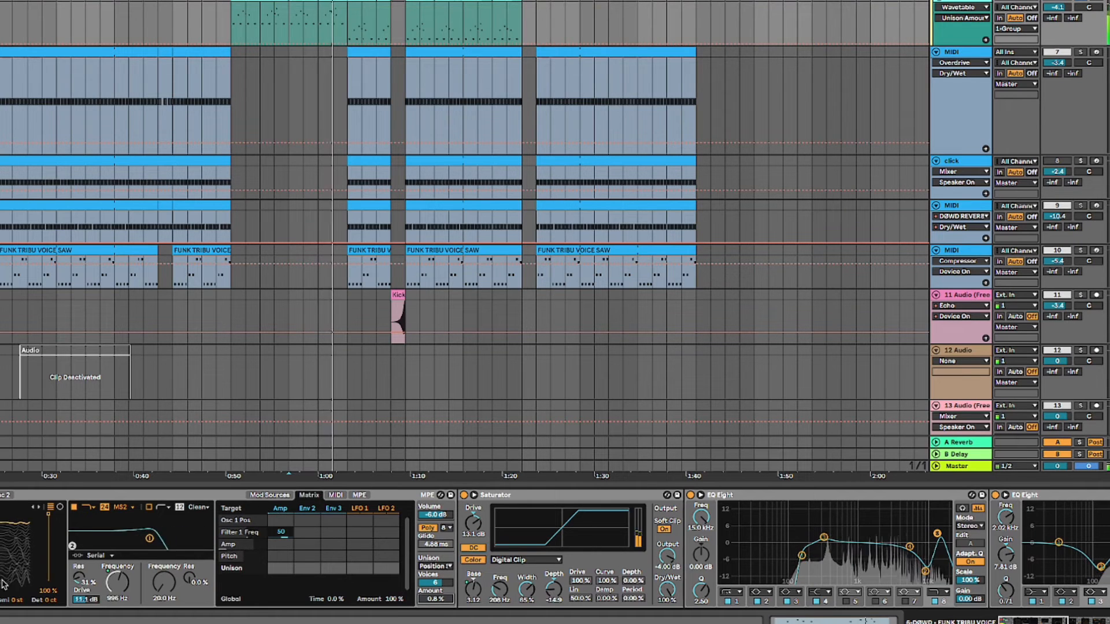
- Show the FM macro's automation on the voice lead track around the build-up before 1:03
scroll(370, 52, "up", 10)
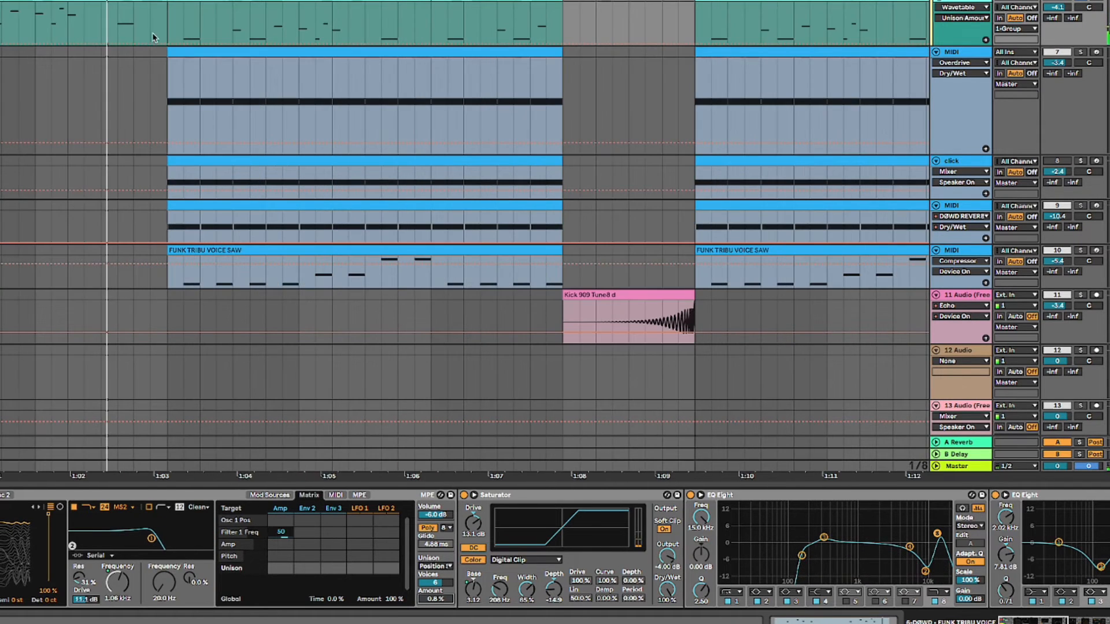
left_click(33, 22)
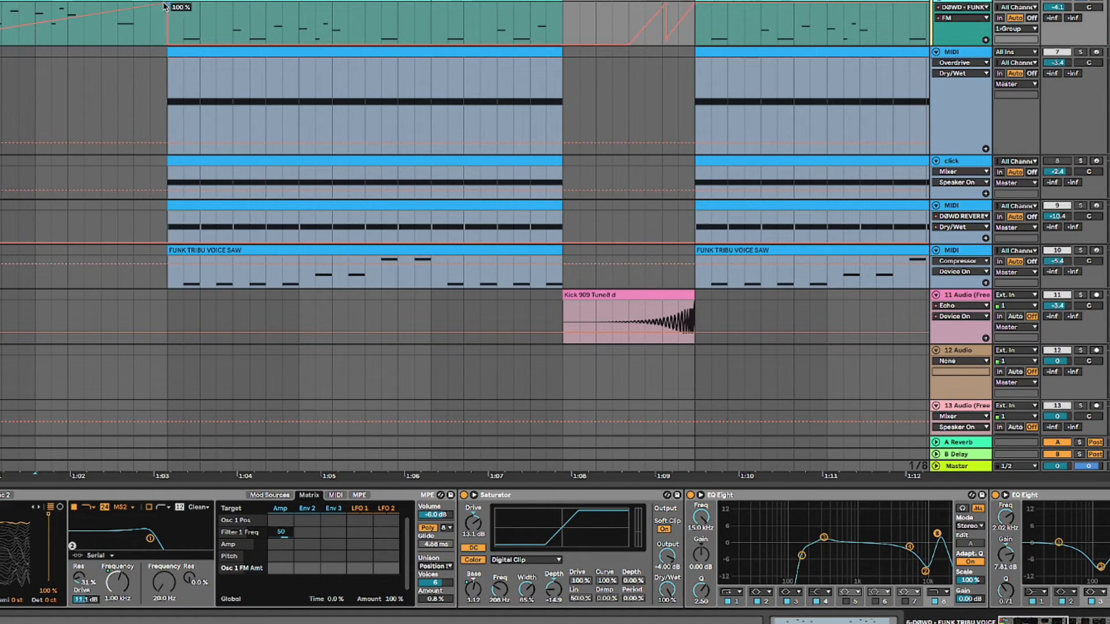
- Play the voice lead's FM build-up into the section starting at 1:03
key("space")
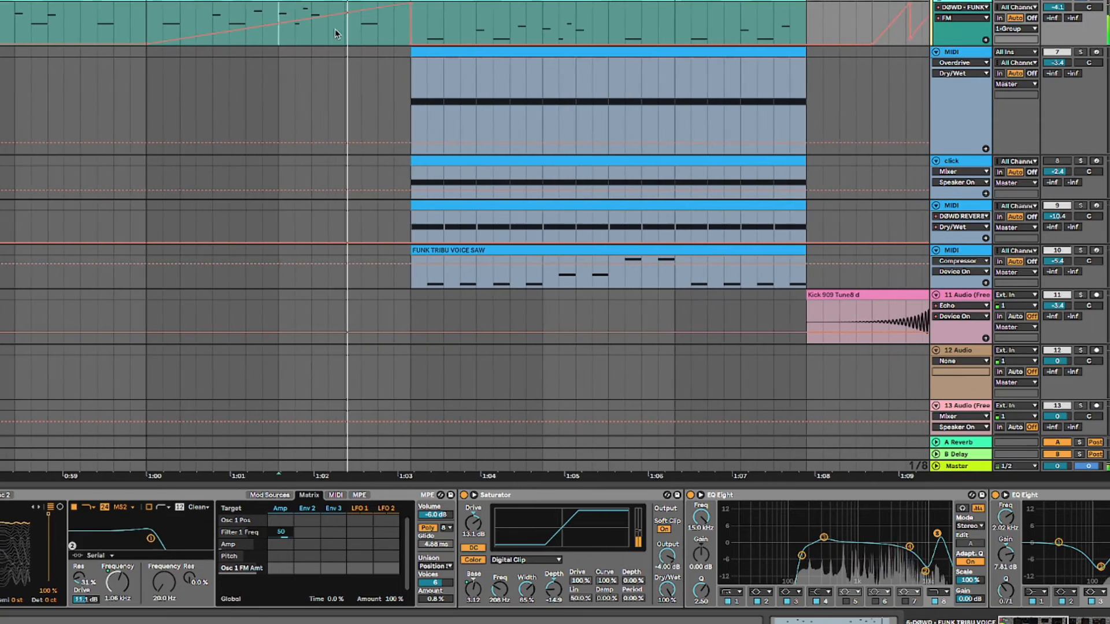
scroll(330, 43, "down", 1)
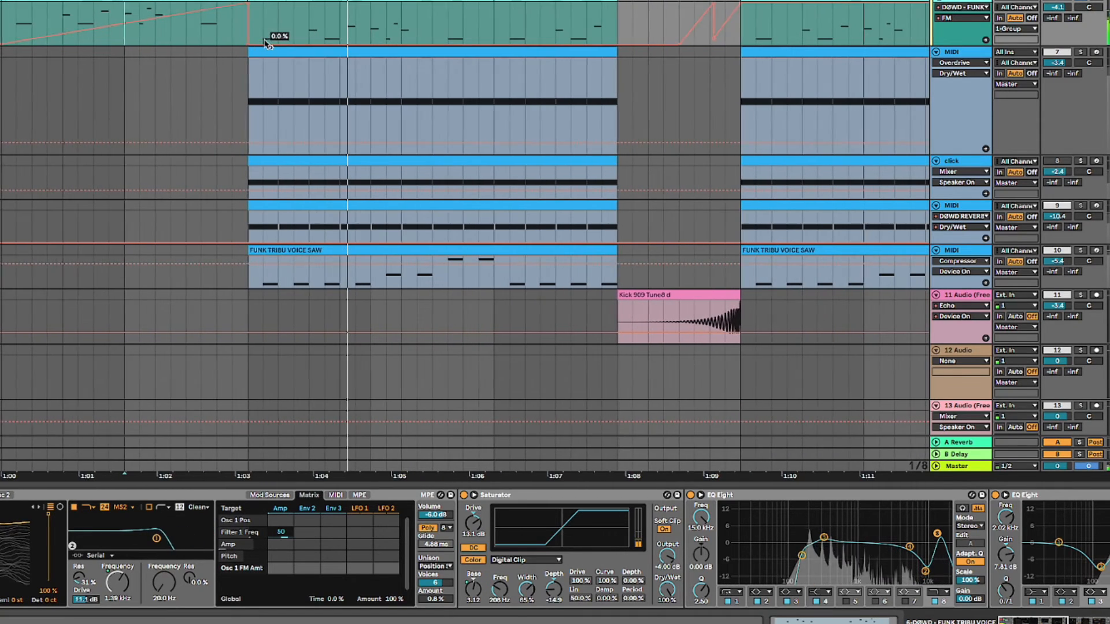
key("space")
- Try an FM automation point of about 35 % just after 1:03, play the result, and remove the point
key("space")
left_click_drag(262, 43, 263, 15)
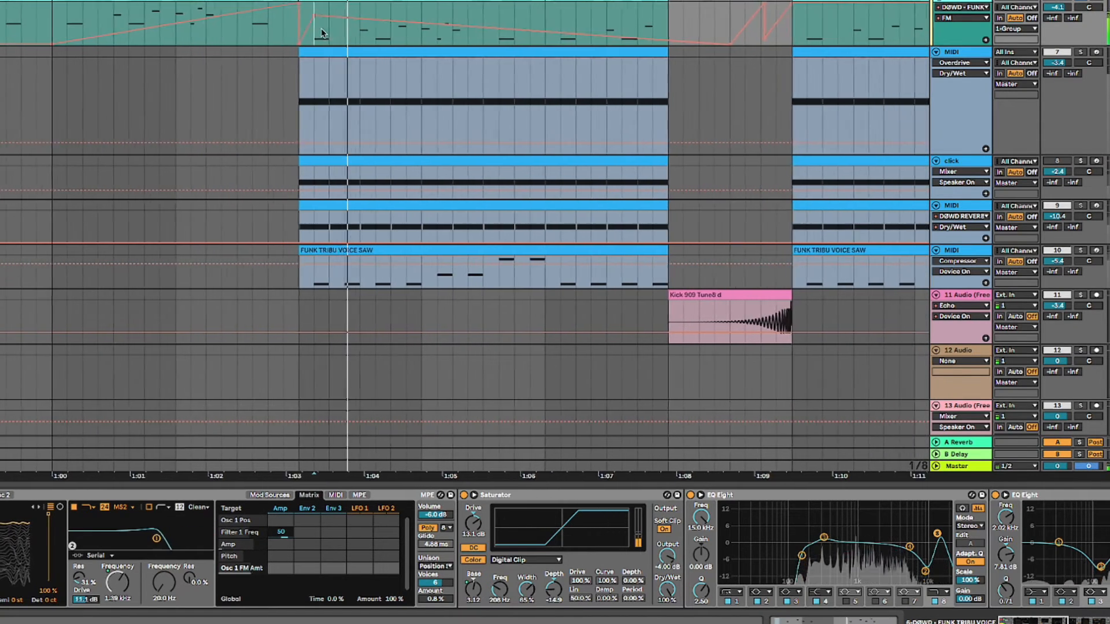
key("space")
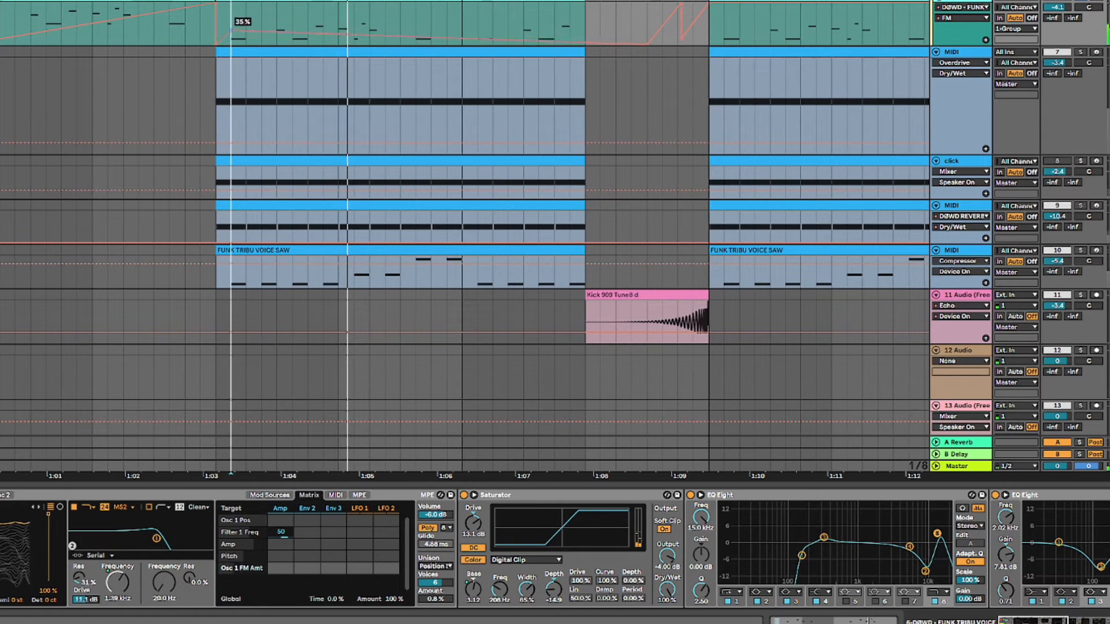
left_click(229, 17)
scroll(354, 245, "down", 2)
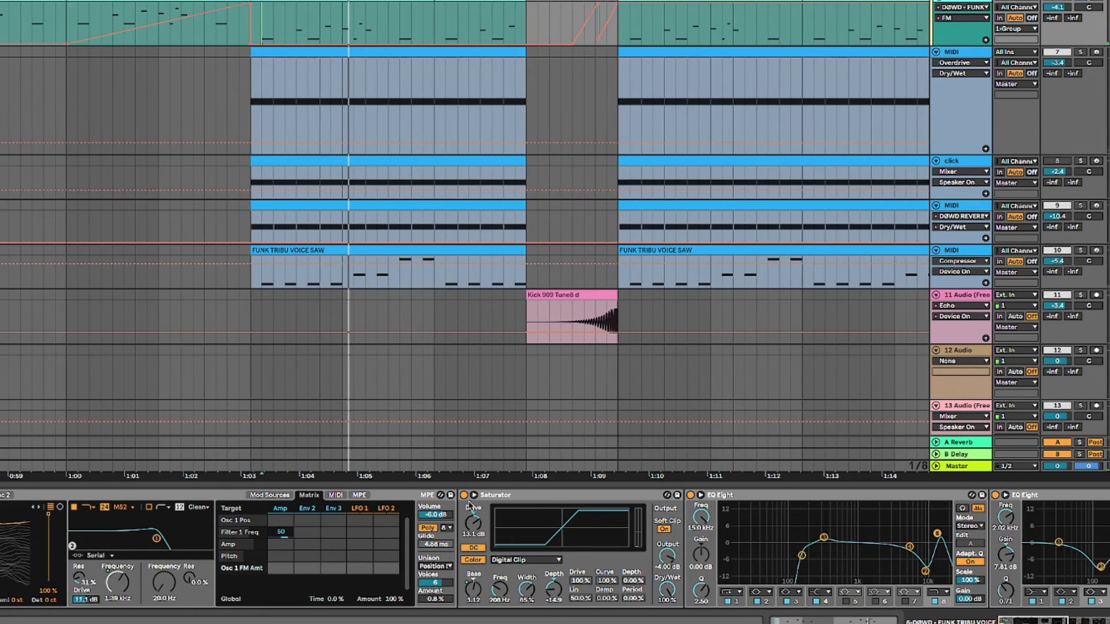
- Compare the voice lead with its first EQ Eight bypassed and enabled during playback
left_click_drag(1025, 621, 1048, 619)
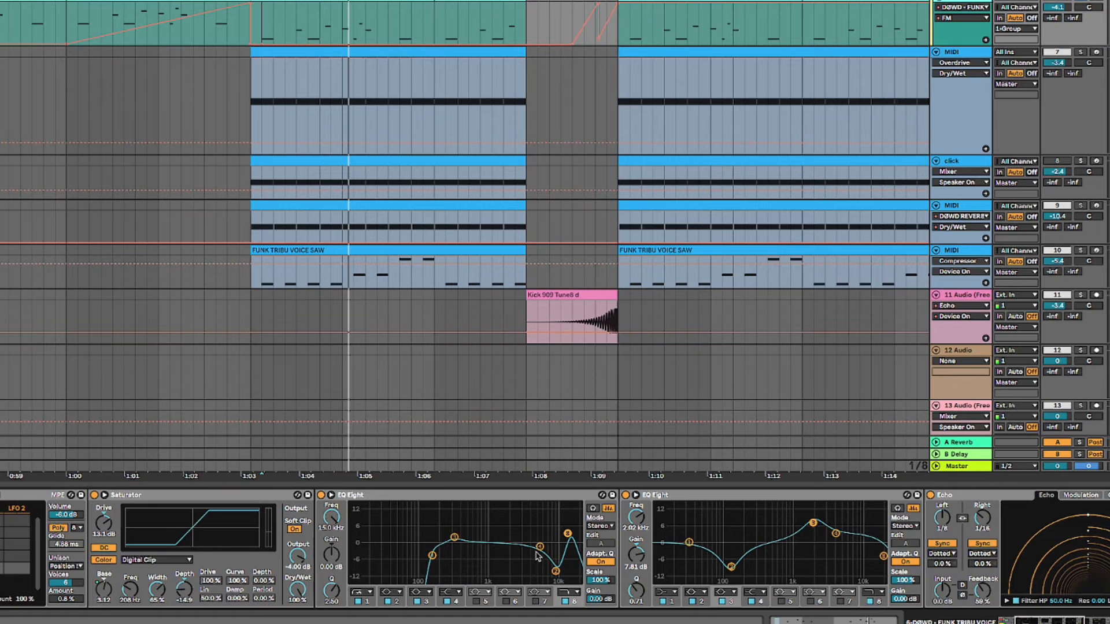
left_click(556, 571)
key("space")
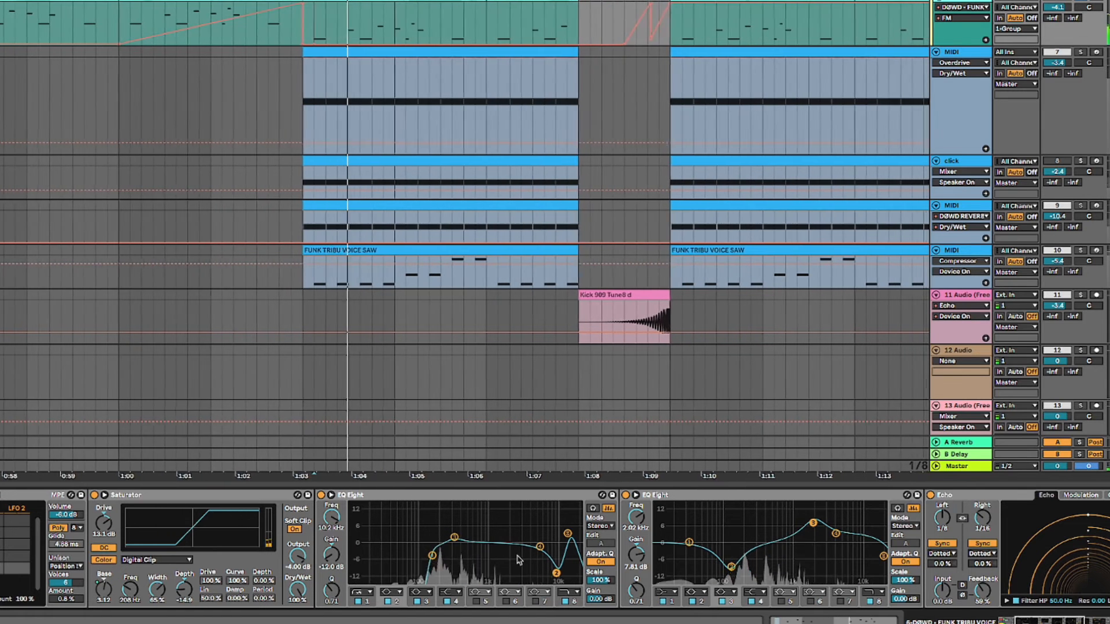
left_click(321, 495)
left_click(320, 496)
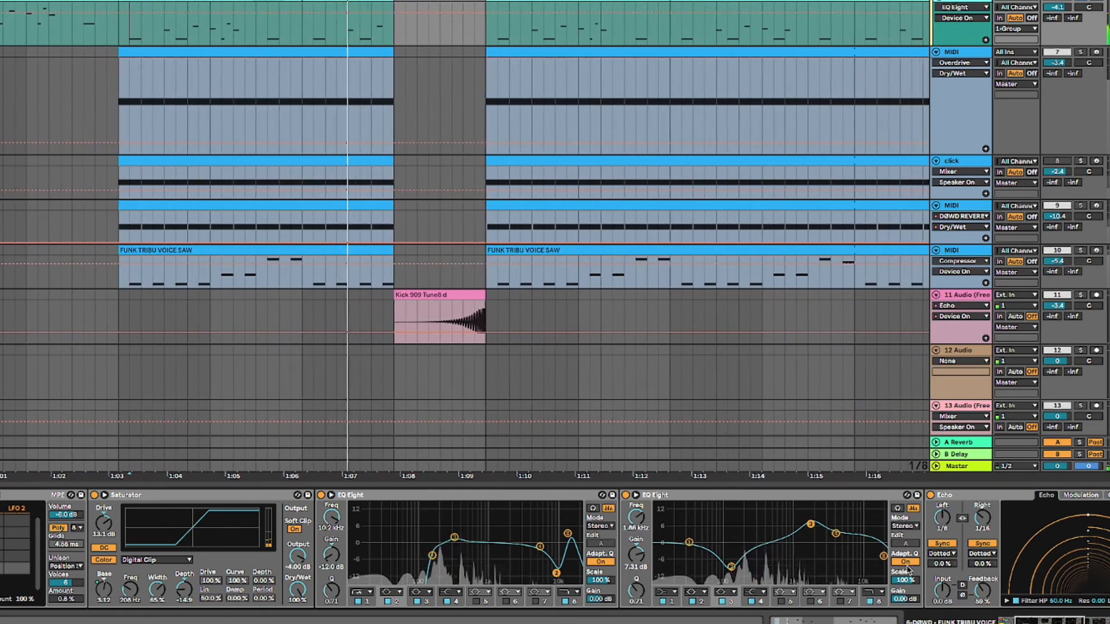
- Examine the lead's Echo, Reverb and Limiter settings while playing the melody, and stop playback
scroll(525, 526, "right", 10)
key("space")
key("space")
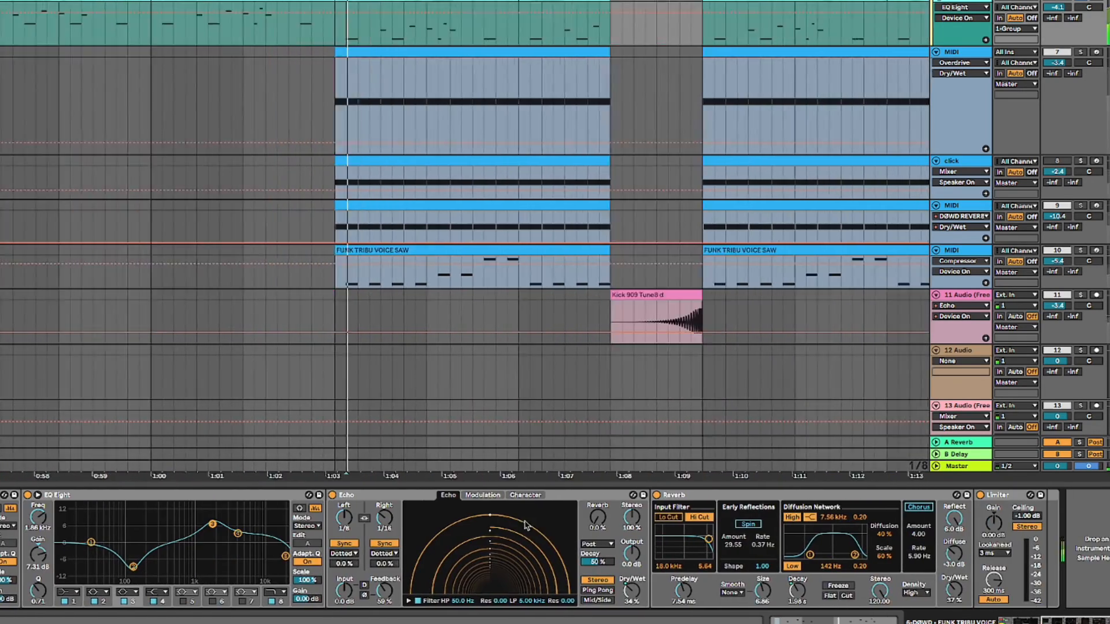
key("minus")
key("minus")
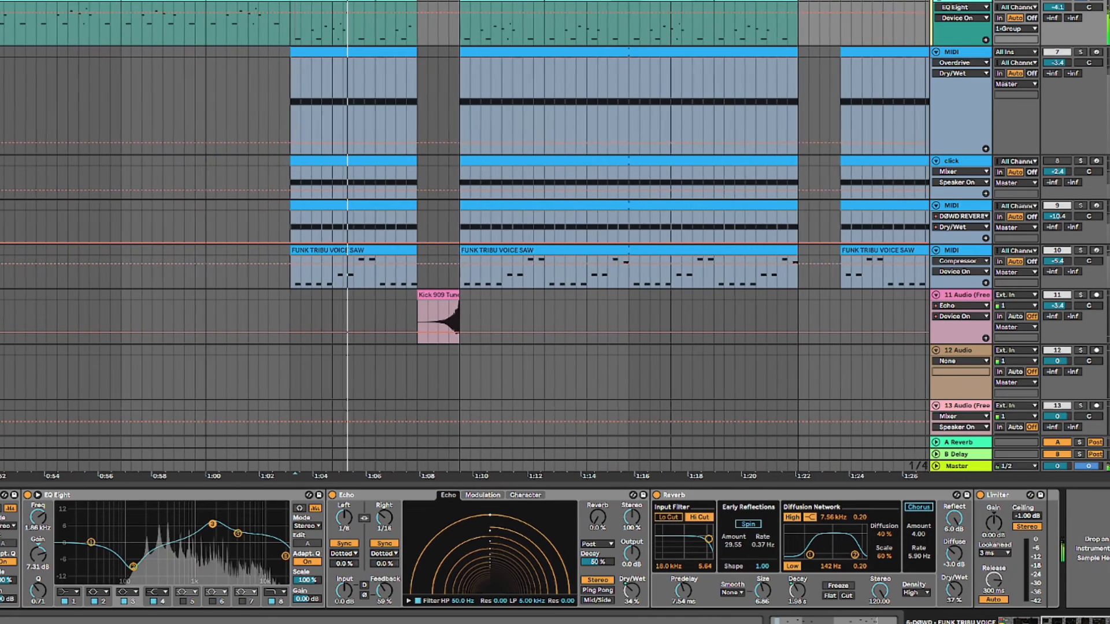
key("space")
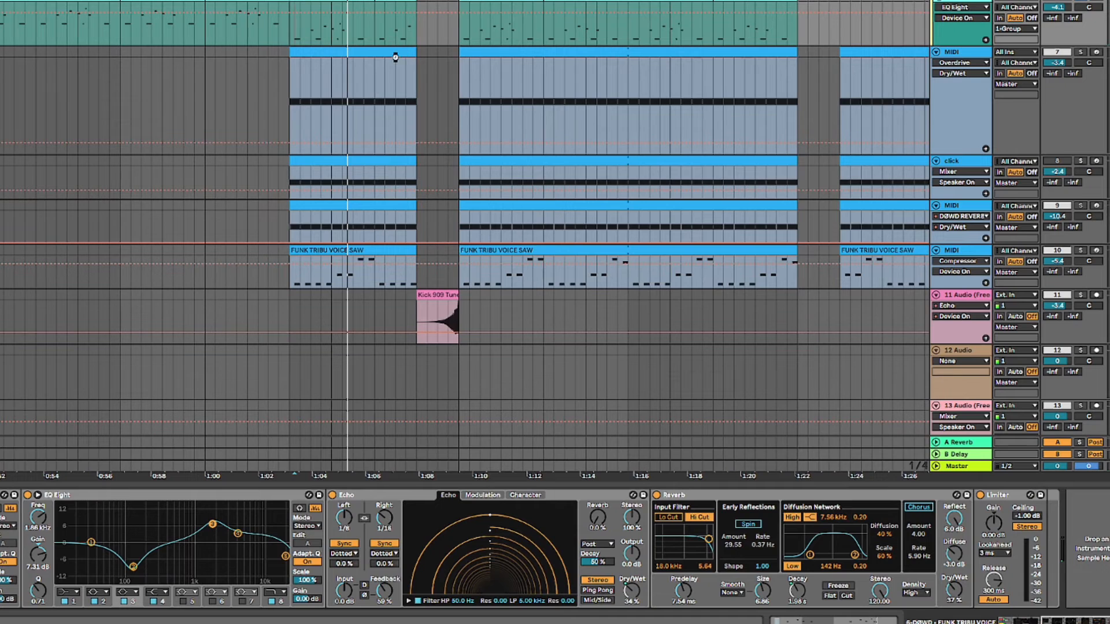
- Open the Wider plugin on the voice lead and adjust its Amount
left_click_drag(1063, 535, 1049, 545)
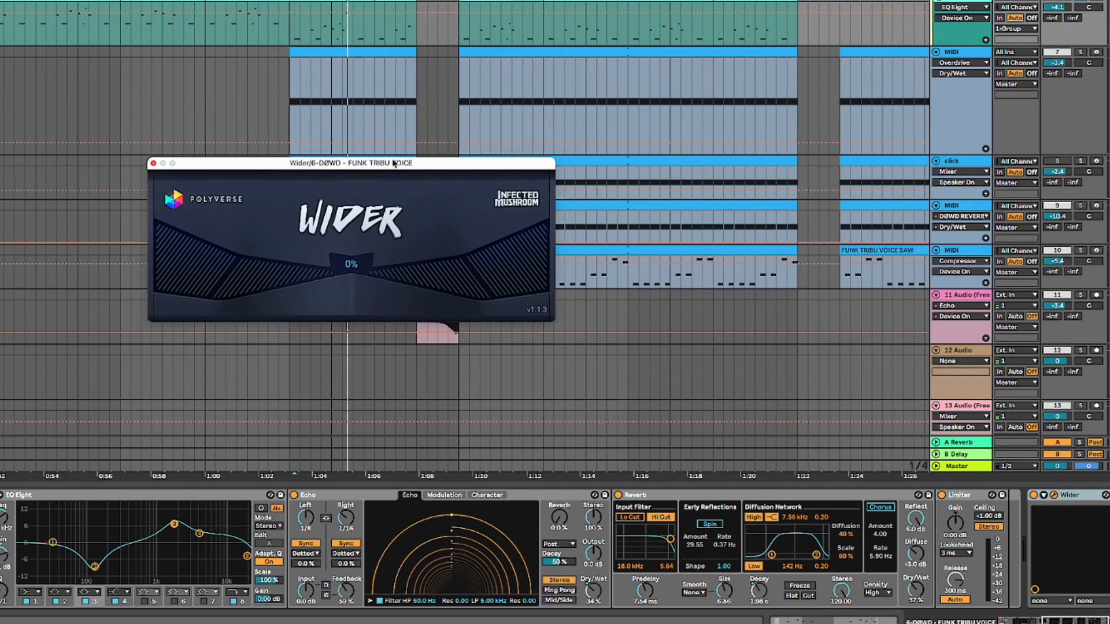
left_click_drag(371, 182, 381, 105)
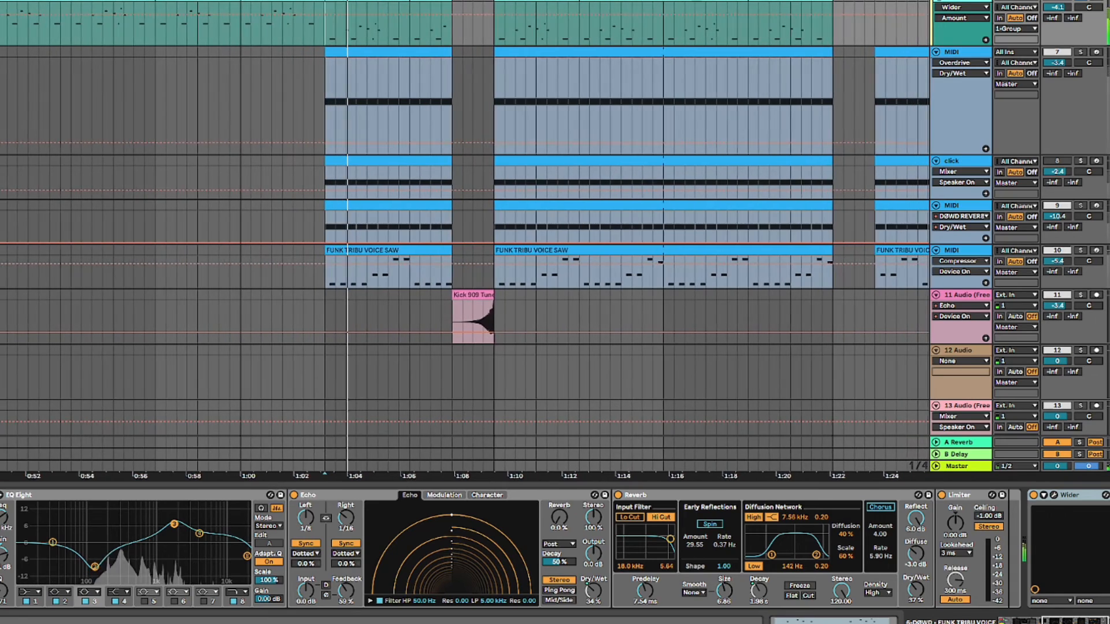
- Unsolo the voice lead track and listen to it together with the other tracks
scroll(1079, 92, "up", 3)
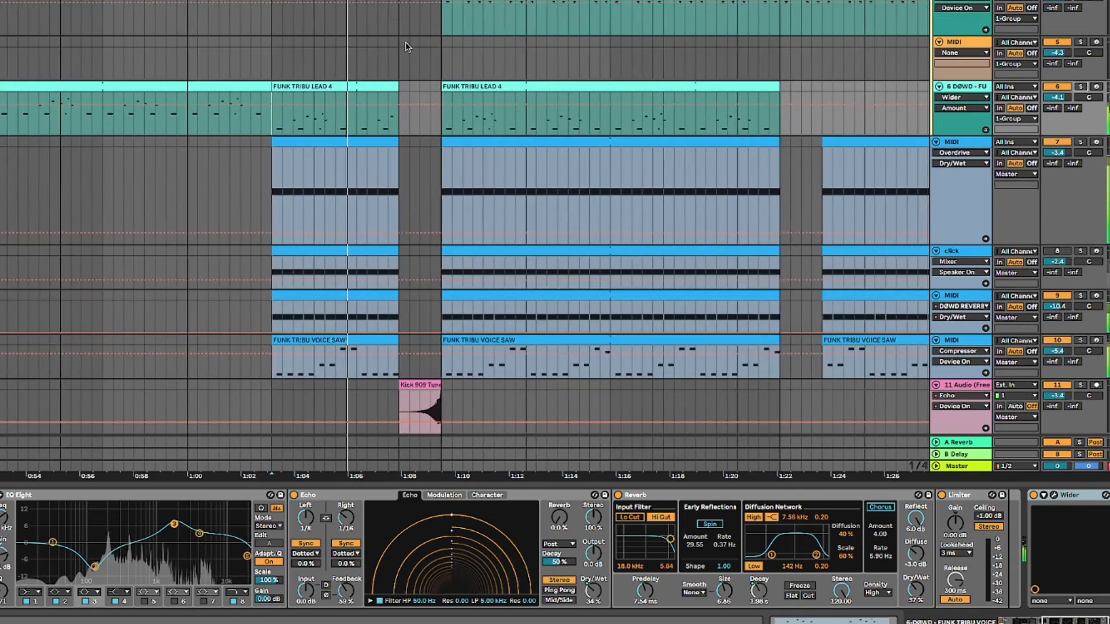
left_click(1080, 86)
scroll(390, 139, "up", 2)
scroll(389, 144, "down", 5)
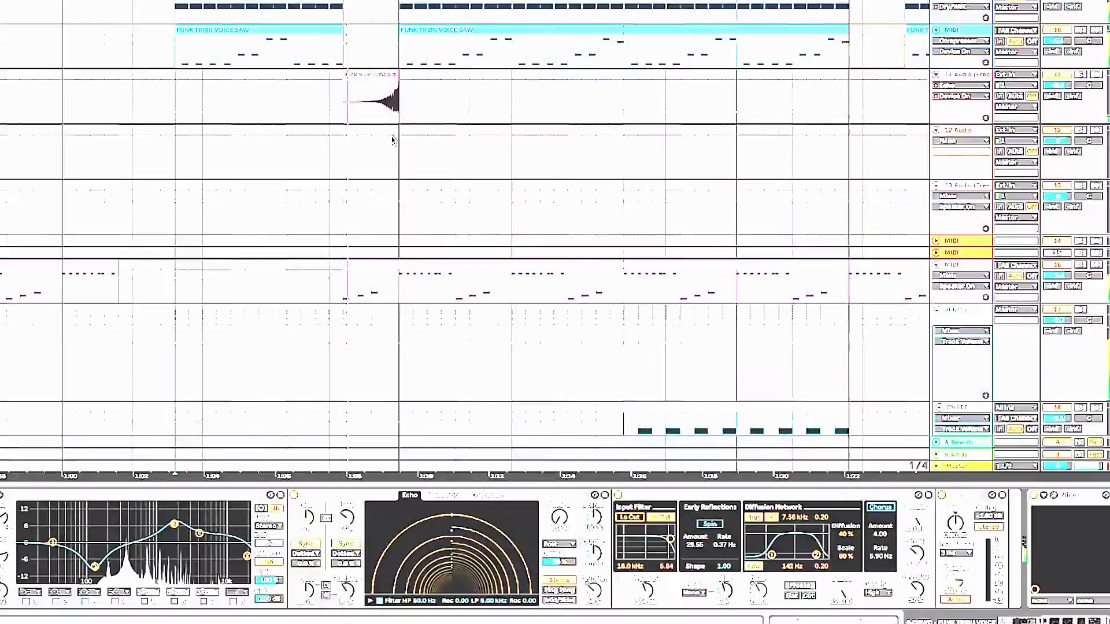